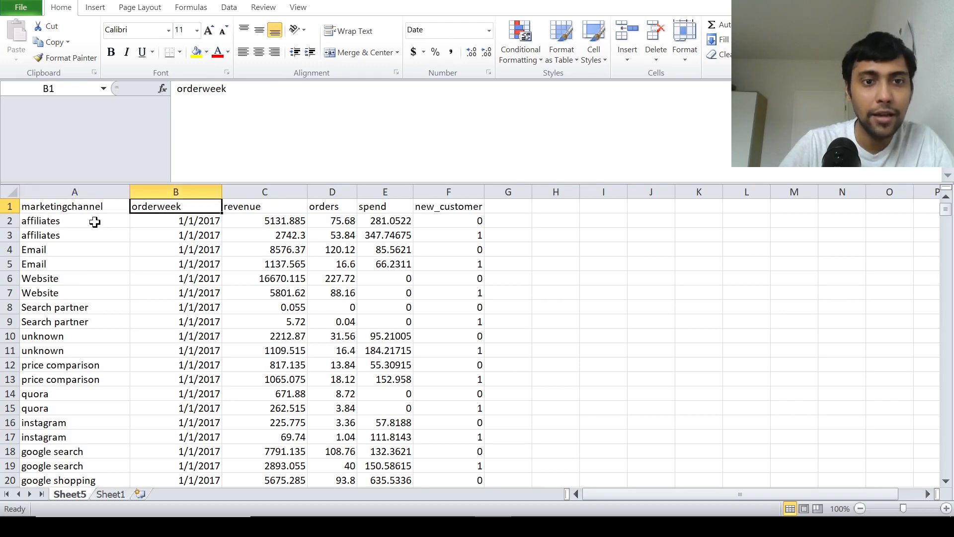
Step: Examine the column headers on Sheet5 and the first record's order week, revenue, orders, spend and new_customer values
key(Down)
key(Up)
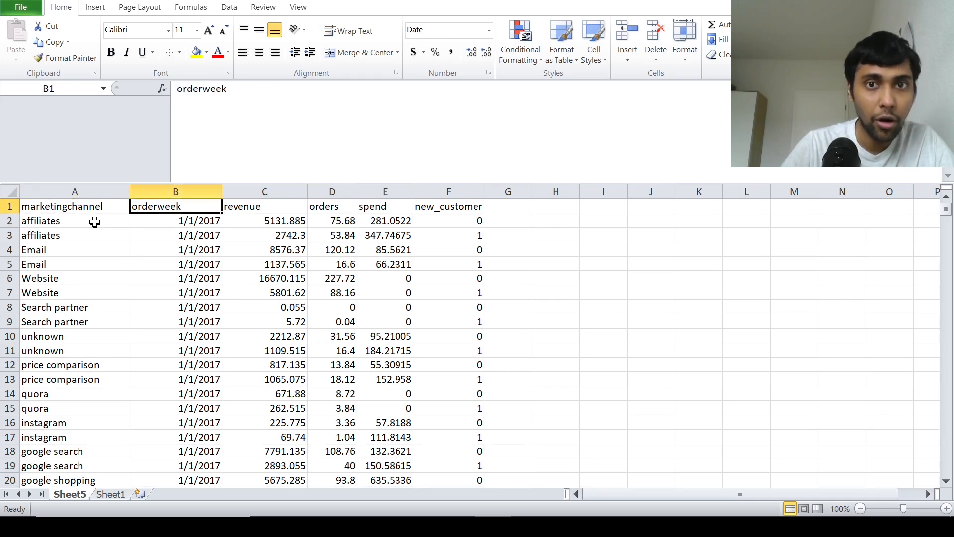
key(Right)
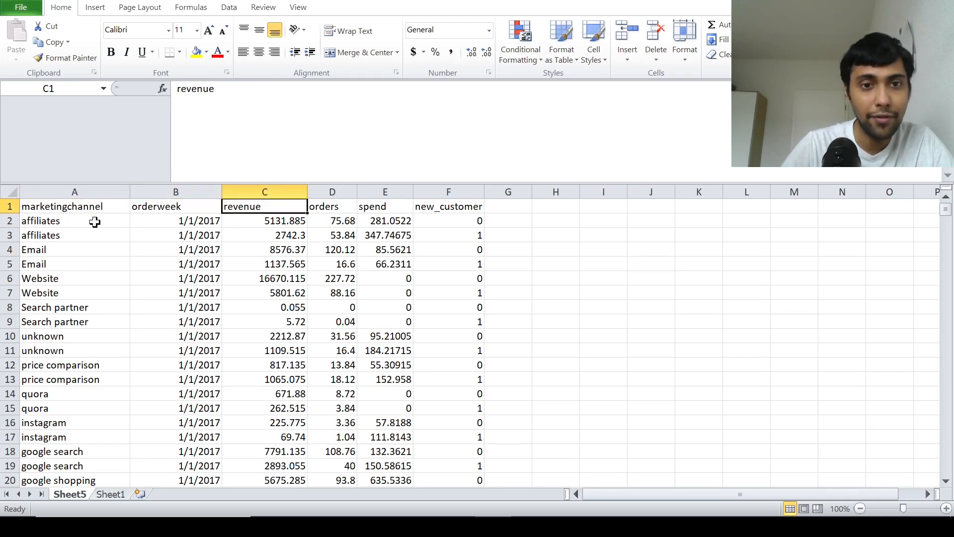
key(Down)
key(Left)
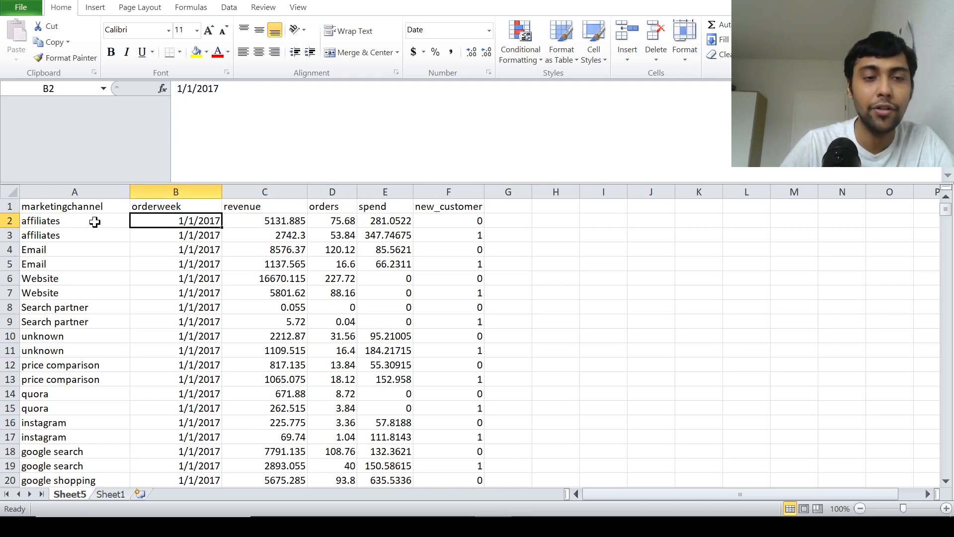
key(Right)
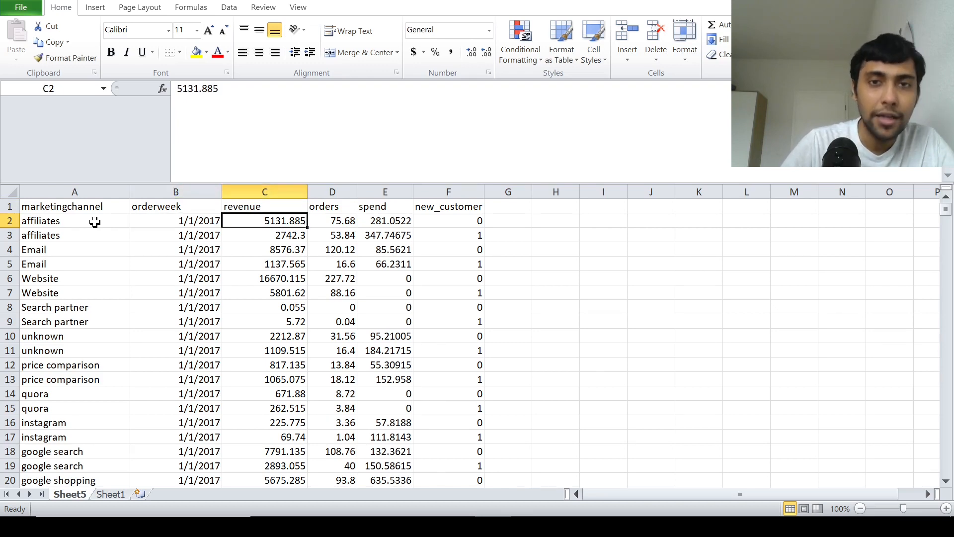
key(Right)
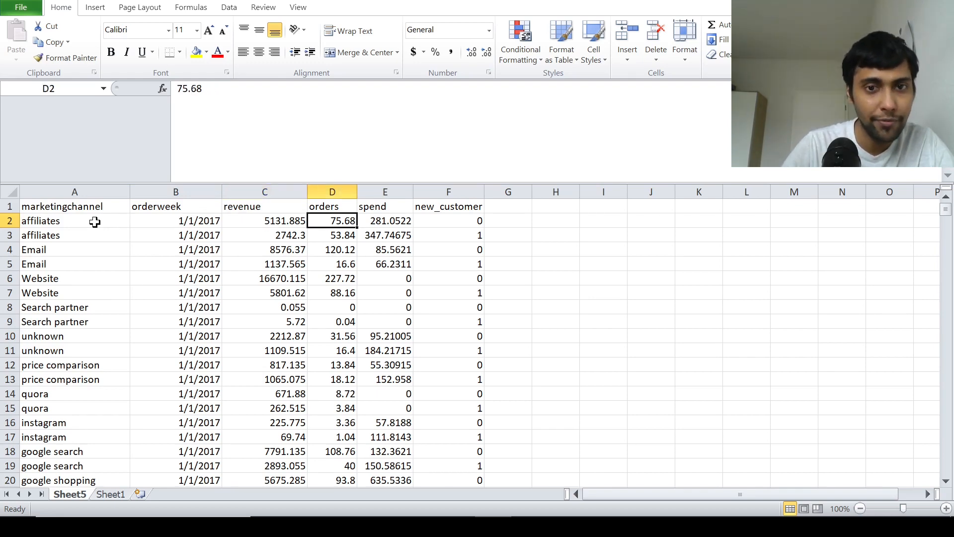
key(Right)
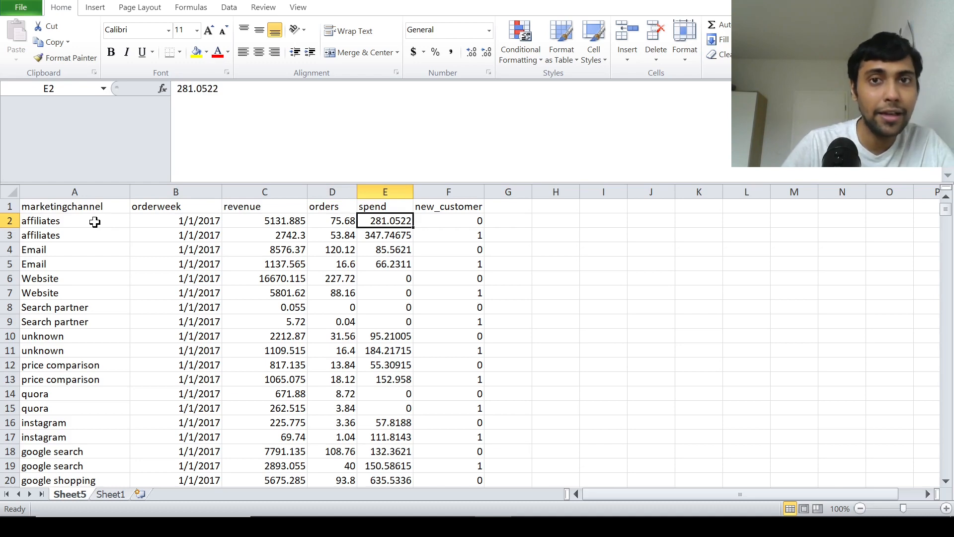
key(Right)
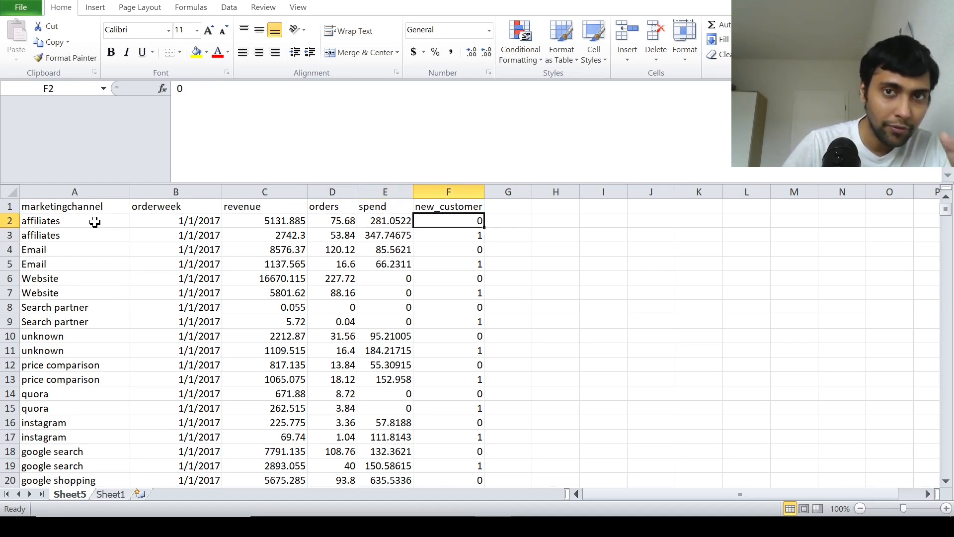
key(Left)
key(Right)
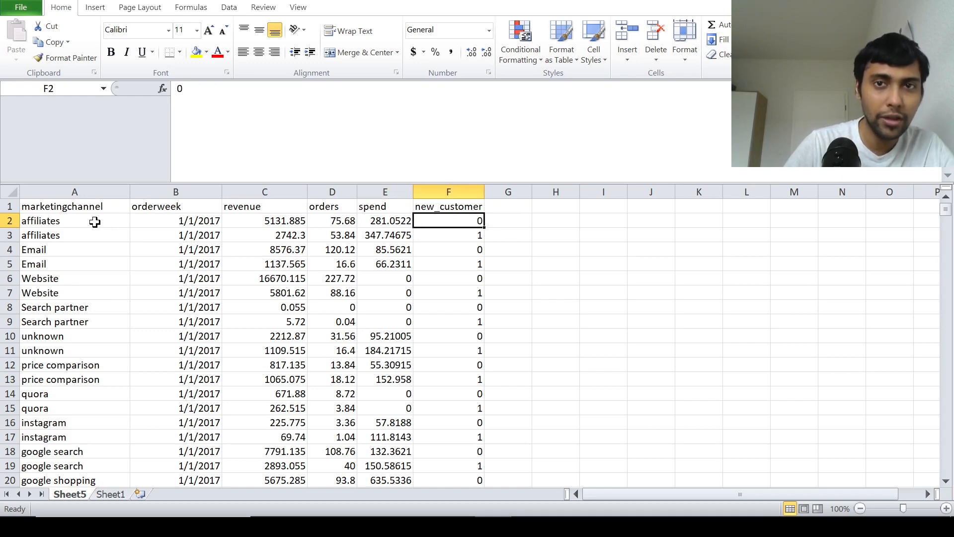
Step: Look through the marketing channels in column A and check the date range down to the last data row
key(Down)
key(Left)
key(Left)
key(Left)
key(Left)
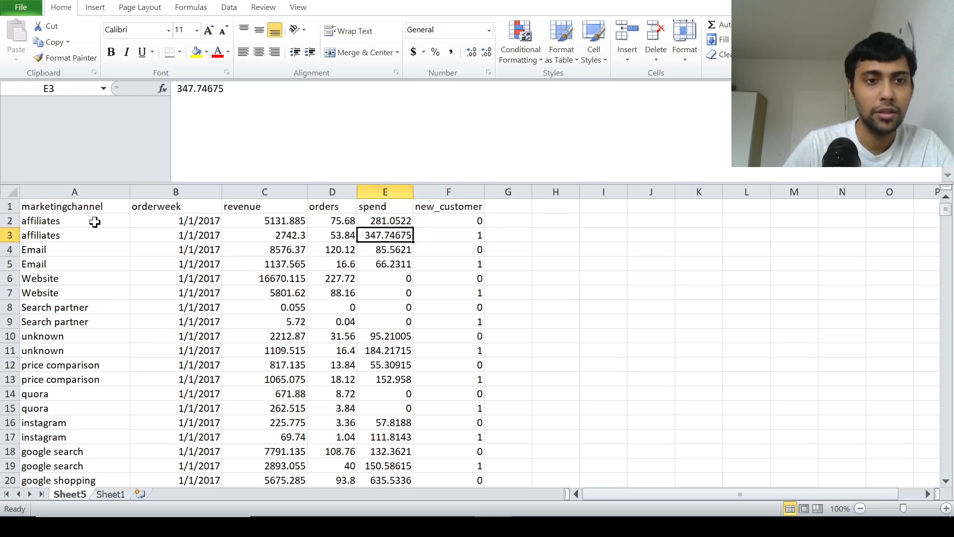
key(Down)
key(Left)
key(Down)
key(Down)
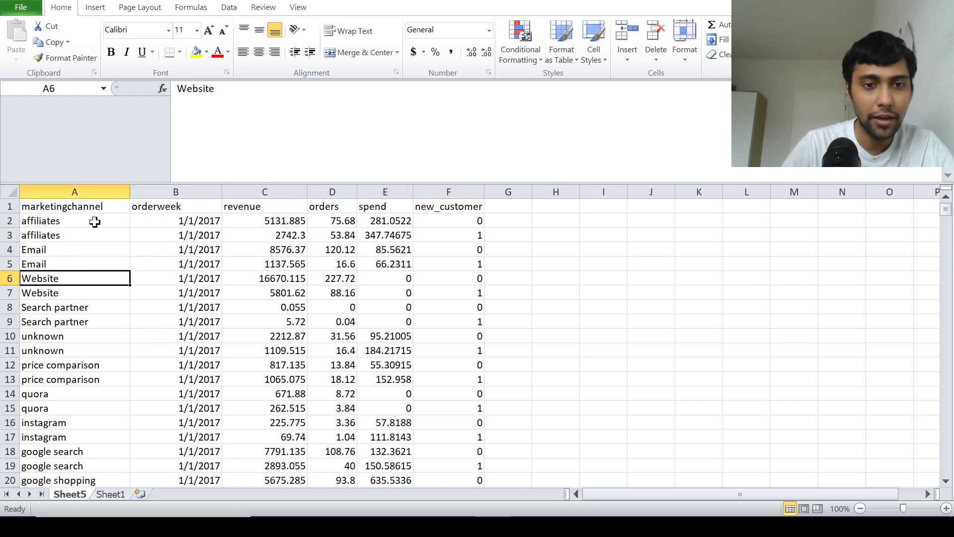
key(ctrl+Down)
key(Right)
key(Left)
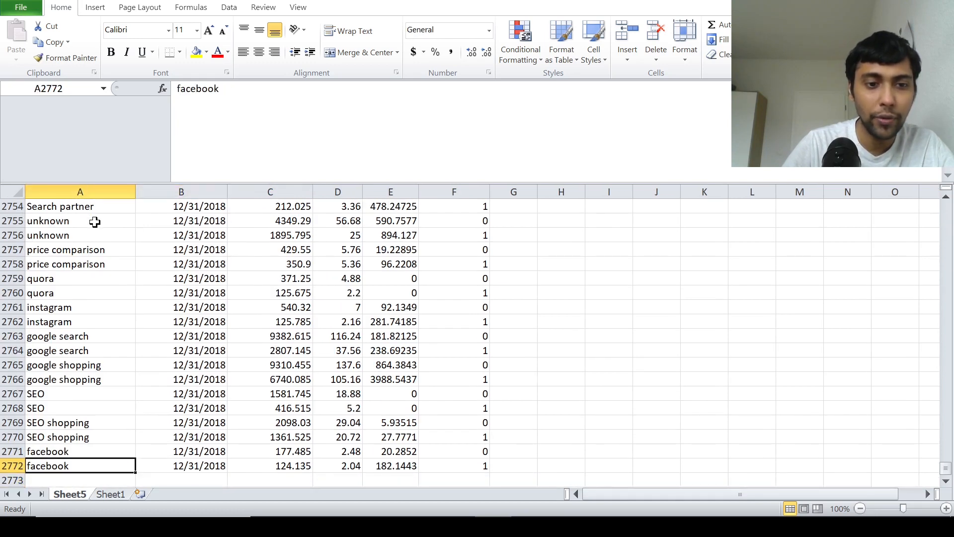
key(Right)
key(Up)
key(ctrl+Up)
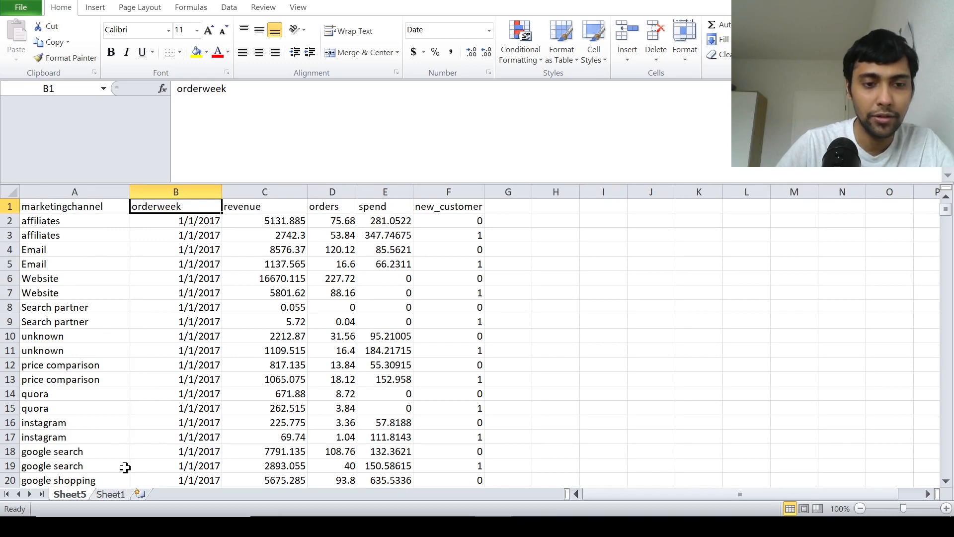
Step: Read the first task in the question list on Sheet1 and return to the data on Sheet5
click(115, 493)
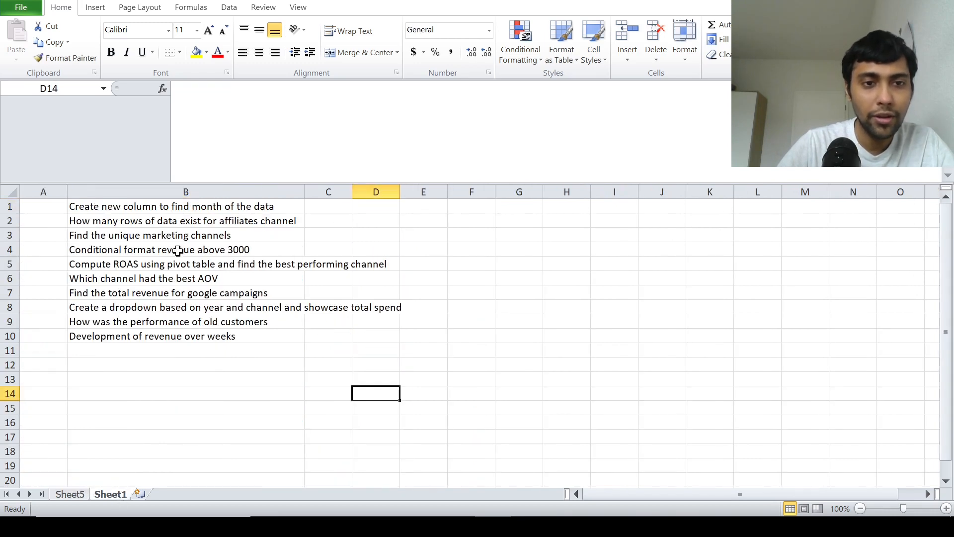
click(181, 207)
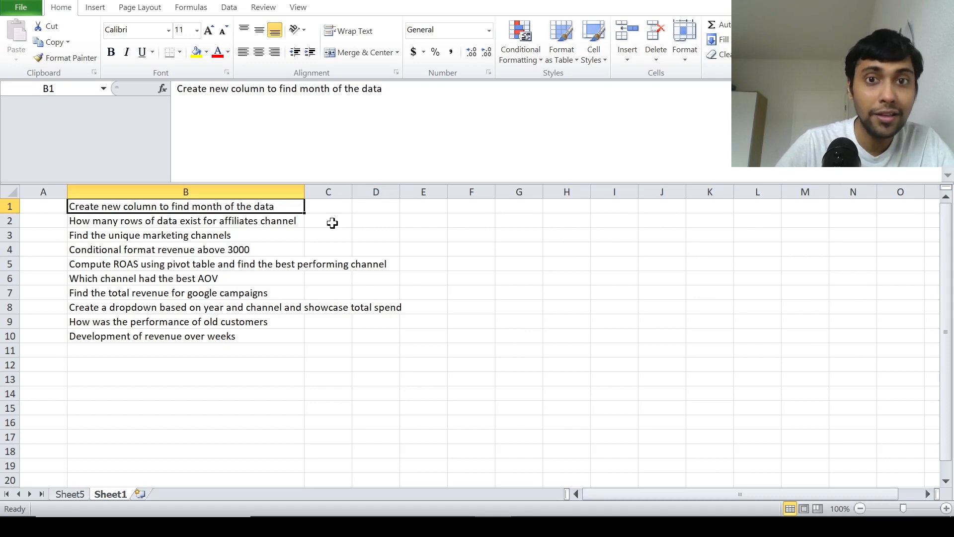
click(73, 494)
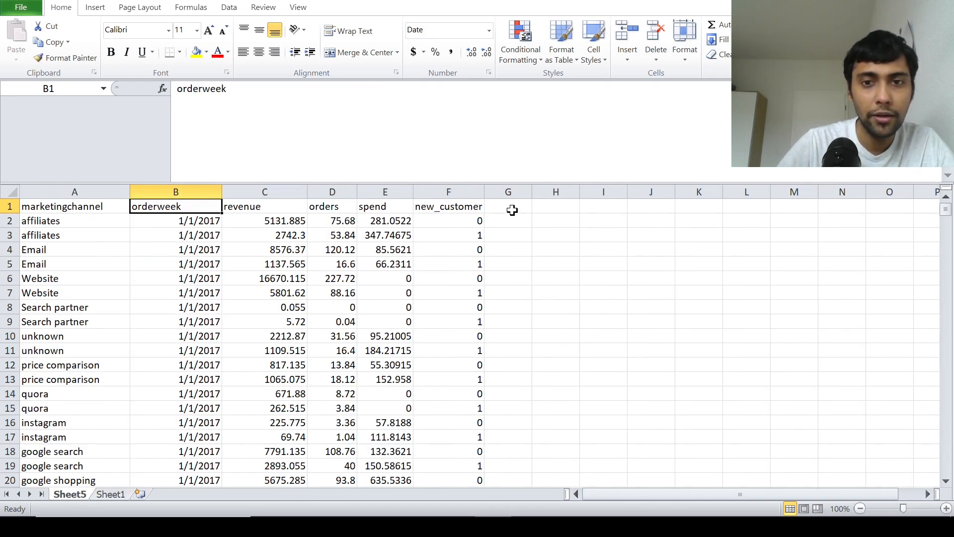
Step: Add a "month" header in G1 and enter =month(B2) in G2 to extract the month from the order week
click(512, 209)
text(month)
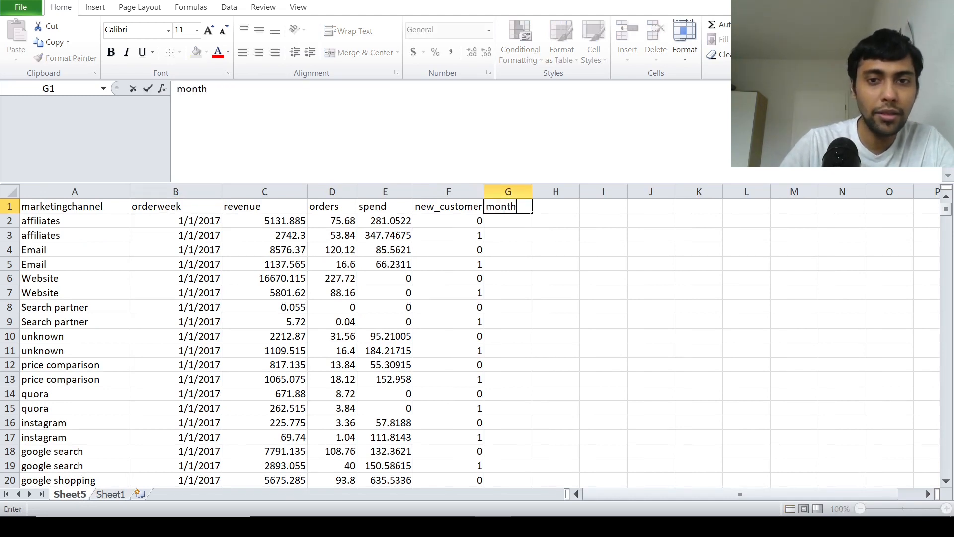
key(Return)
text(=mon)
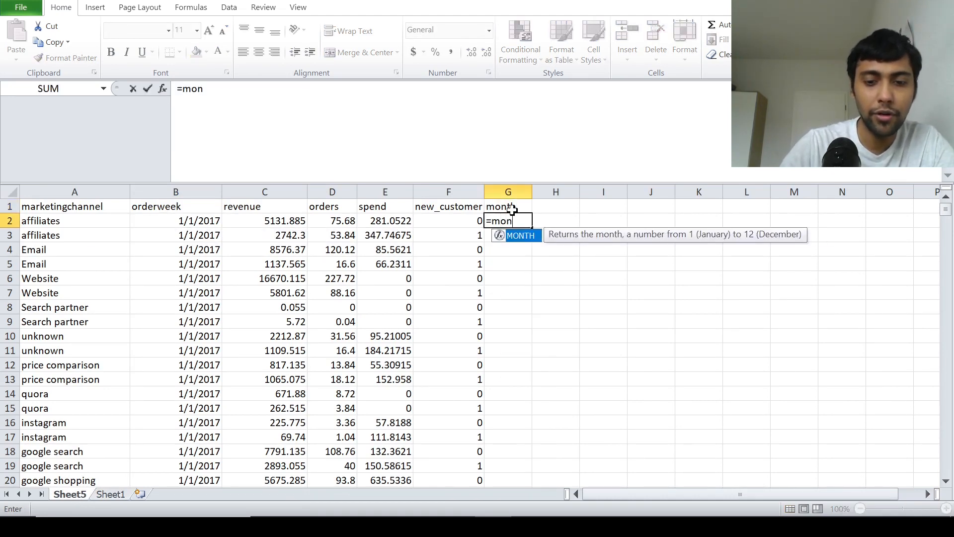
text(th()
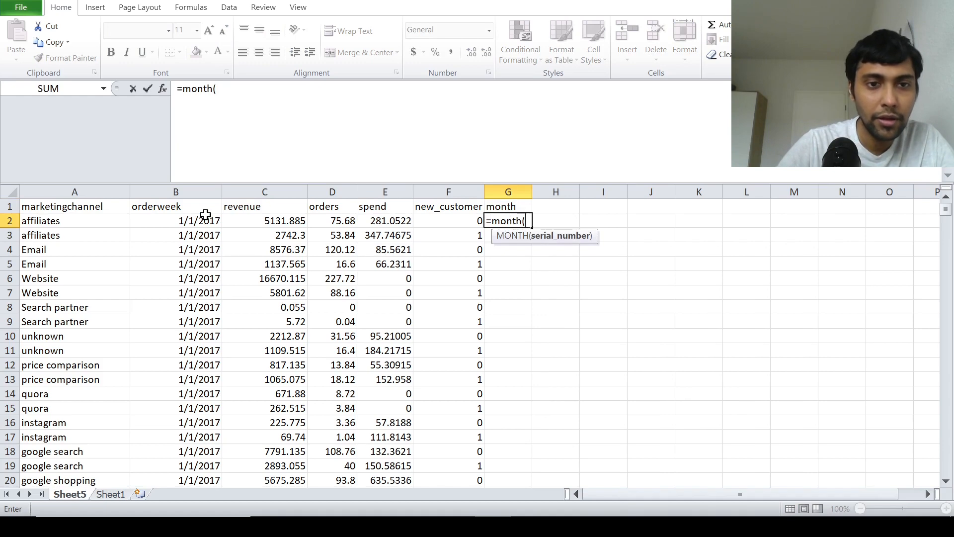
click(205, 224)
text())
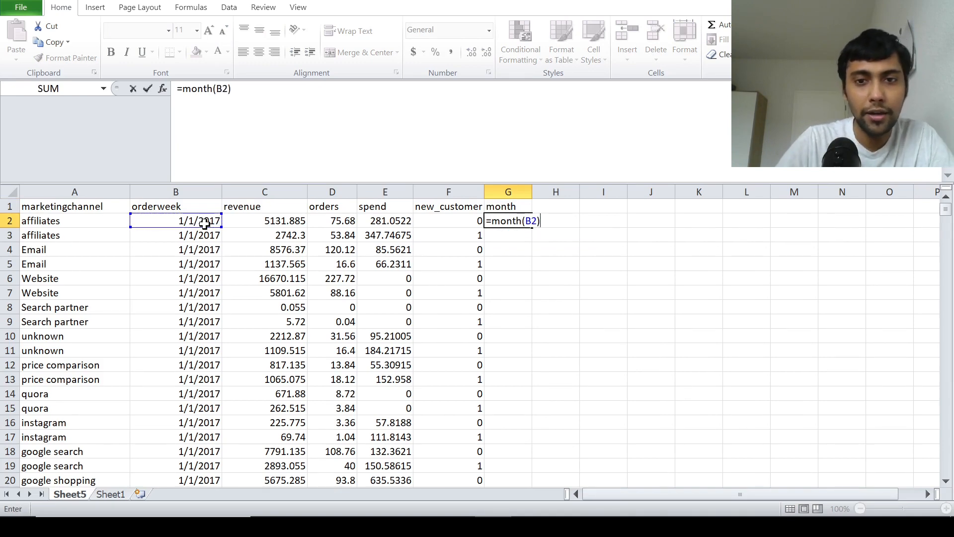
key(Return)
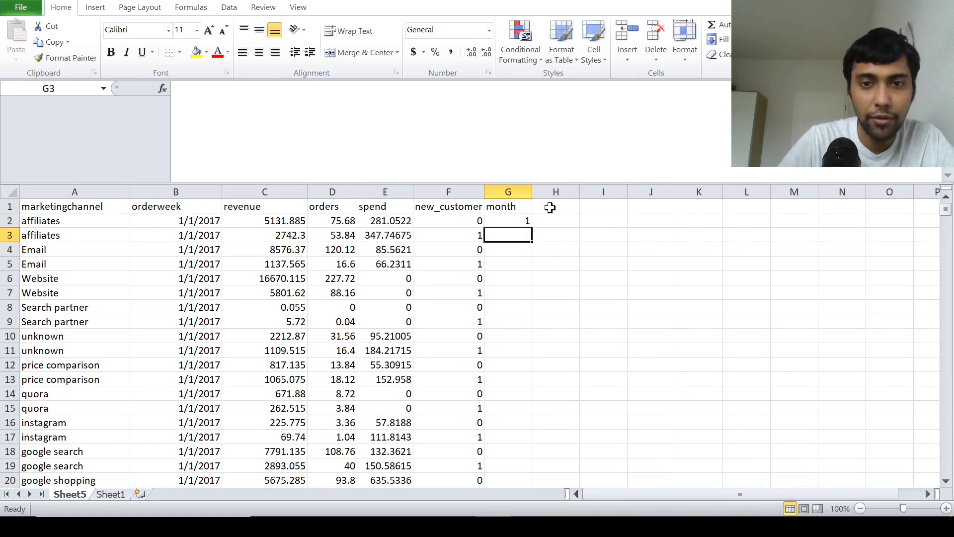
Step: Fill the month formula from G2 down column G for all data rows and check the last rows
click(520, 219)
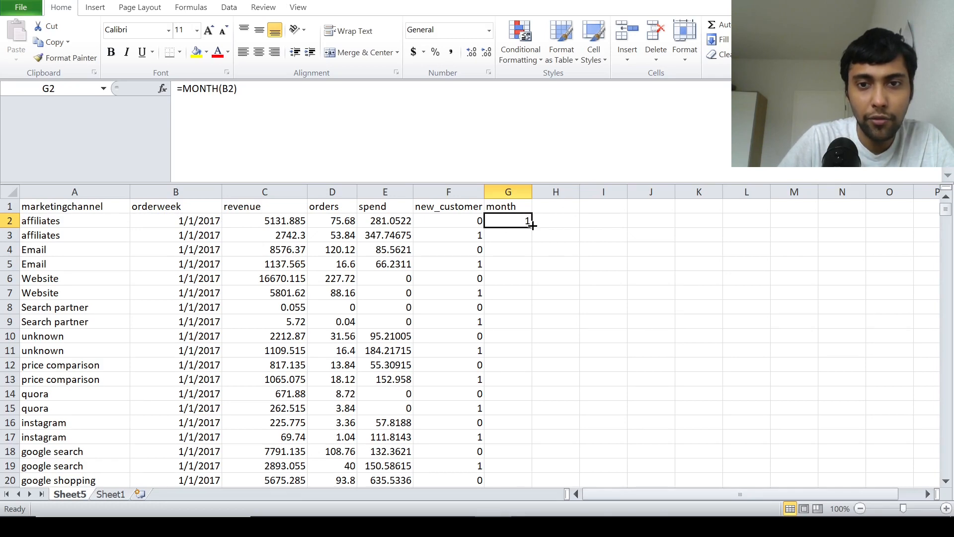
double_click(532, 230)
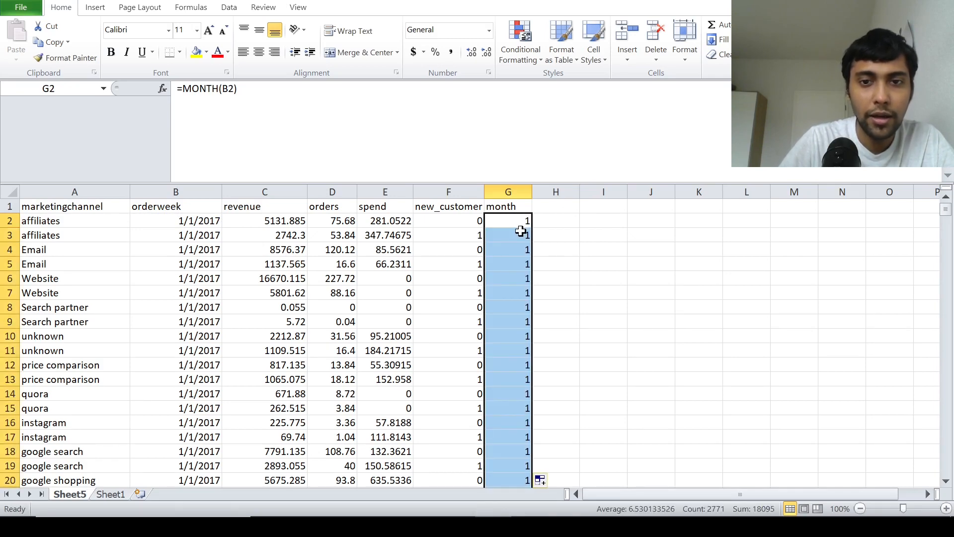
click(520, 229)
key(ctrl+Down)
key(Down)
key(Up)
key(Up)
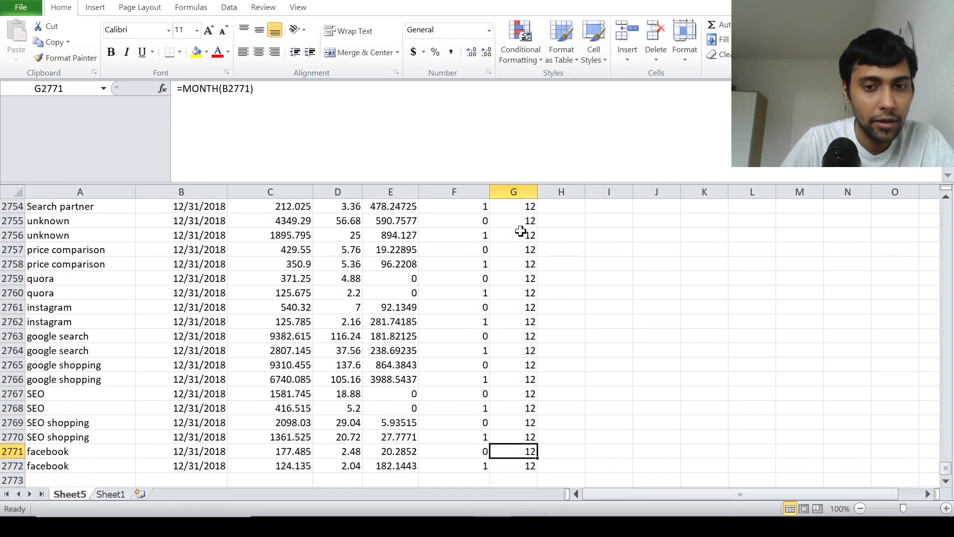
key(ctrl+Up)
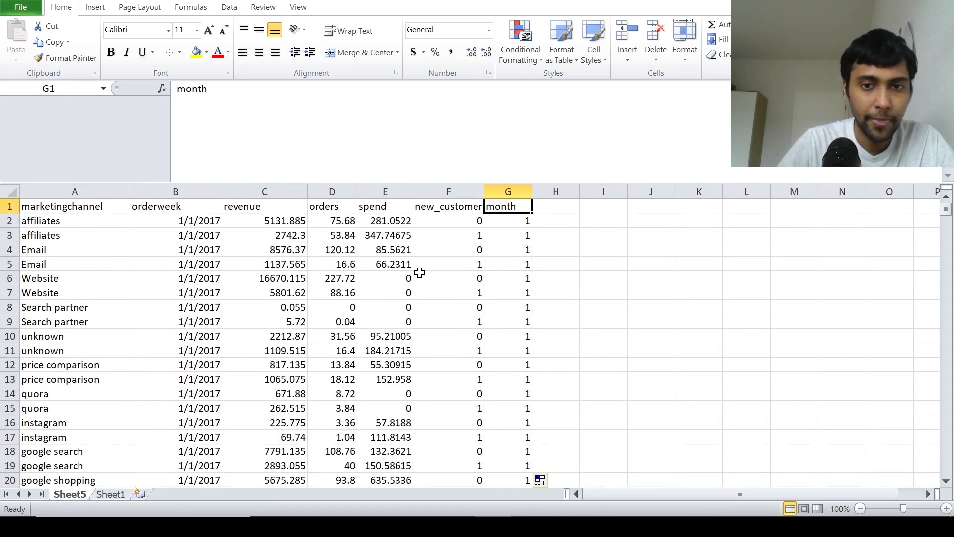
Step: Read the second task on Sheet1, about the affiliates channel, and go back to Sheet5
click(110, 494)
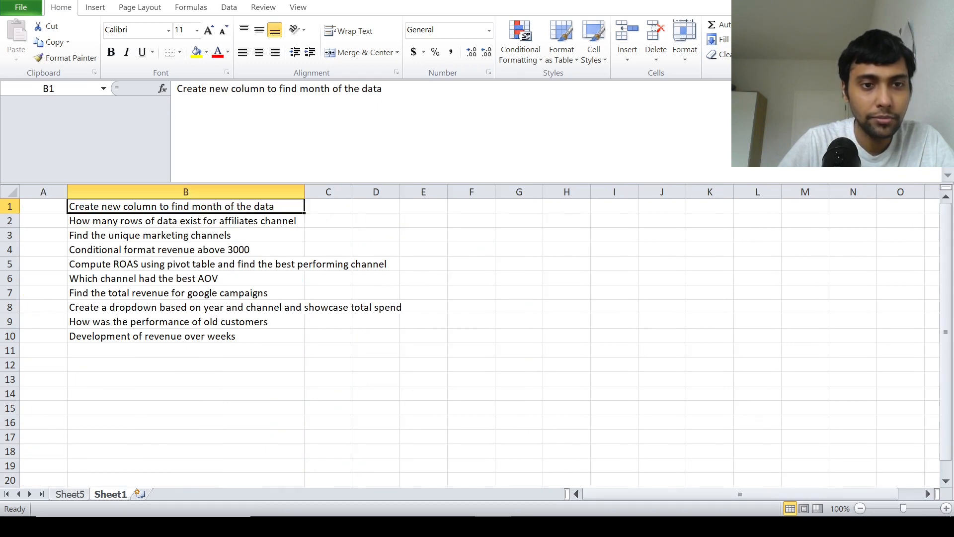
click(247, 219)
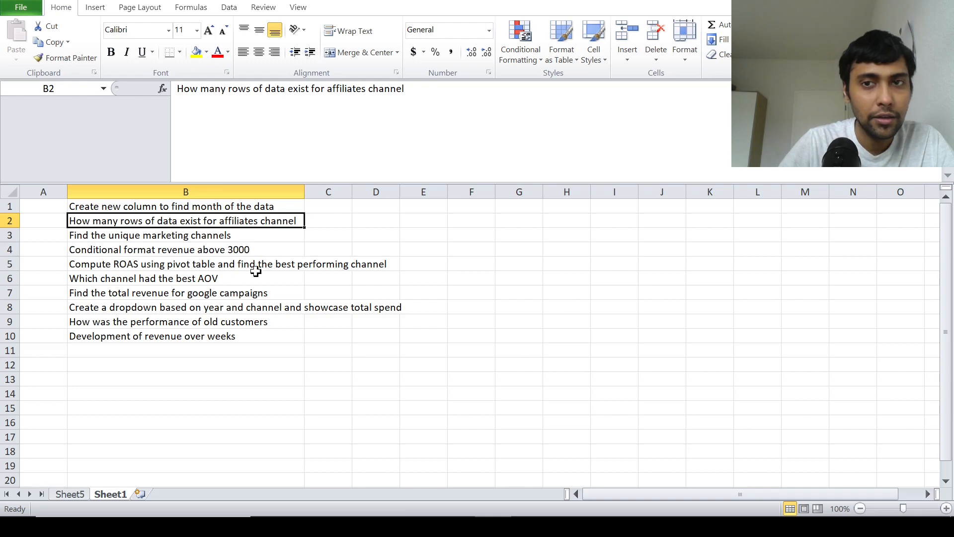
click(70, 495)
Step: Count the affiliates rows in cell I3 with =countif(A2:A2772,A2)
click(90, 220)
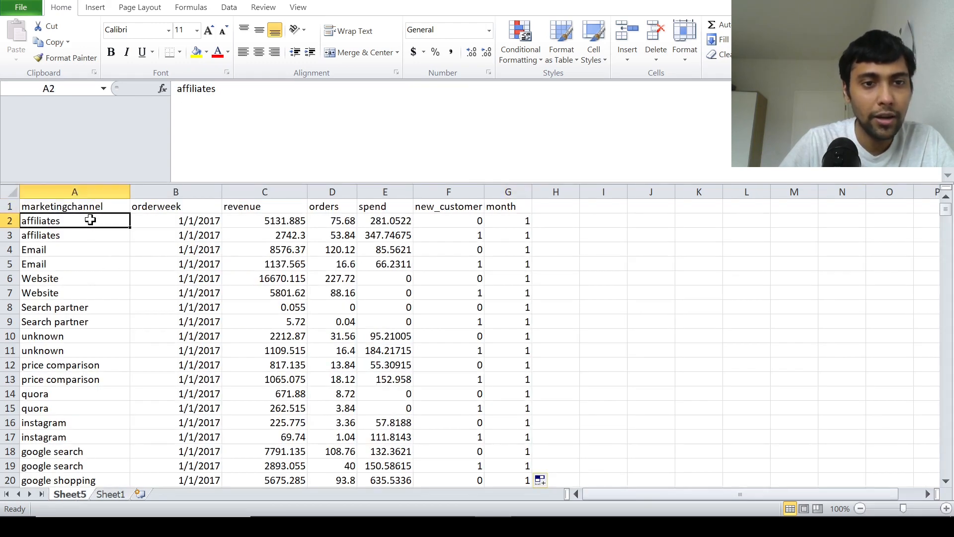
click(604, 230)
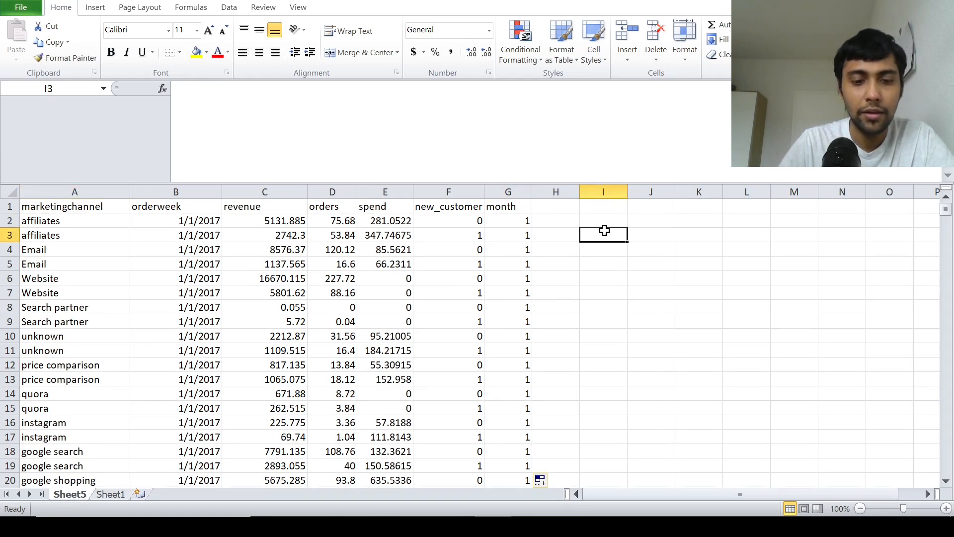
text(=)
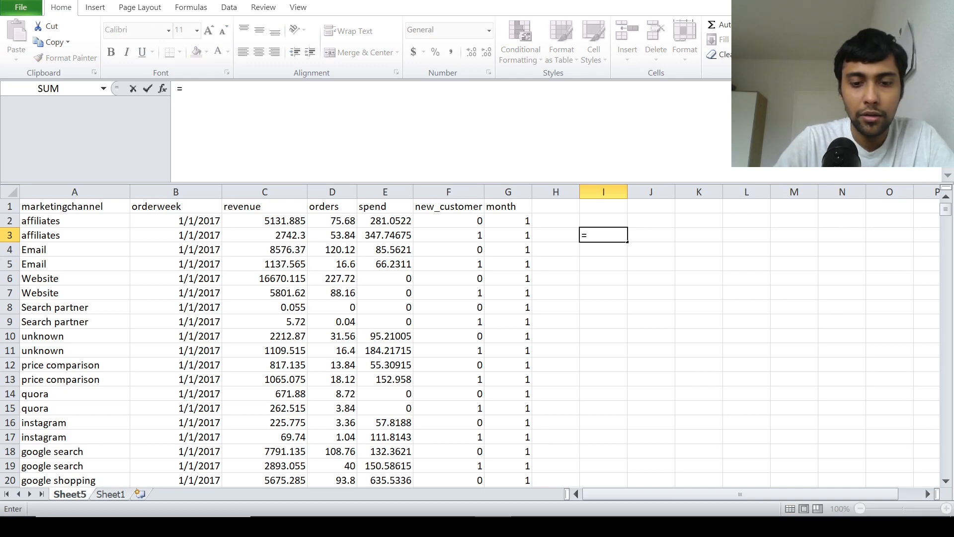
text(countif()
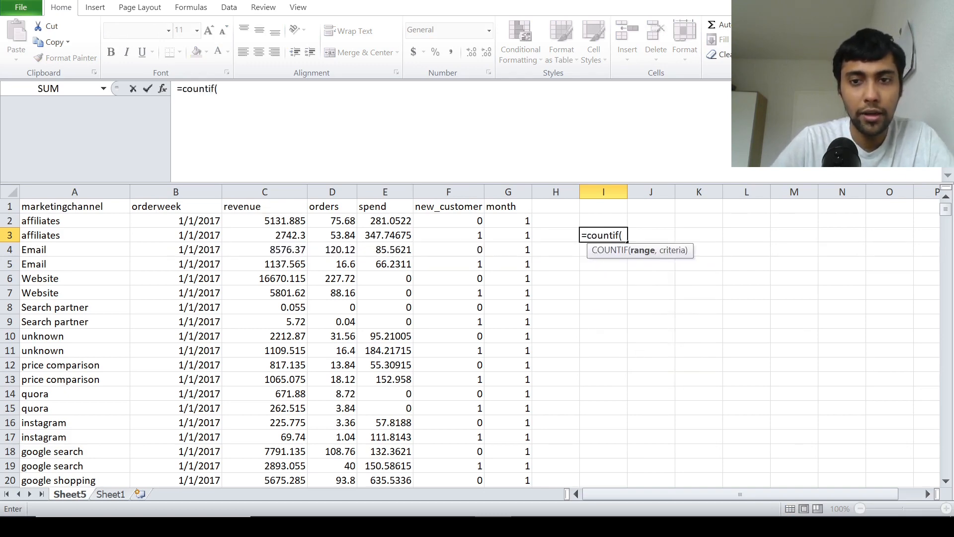
click(82, 220)
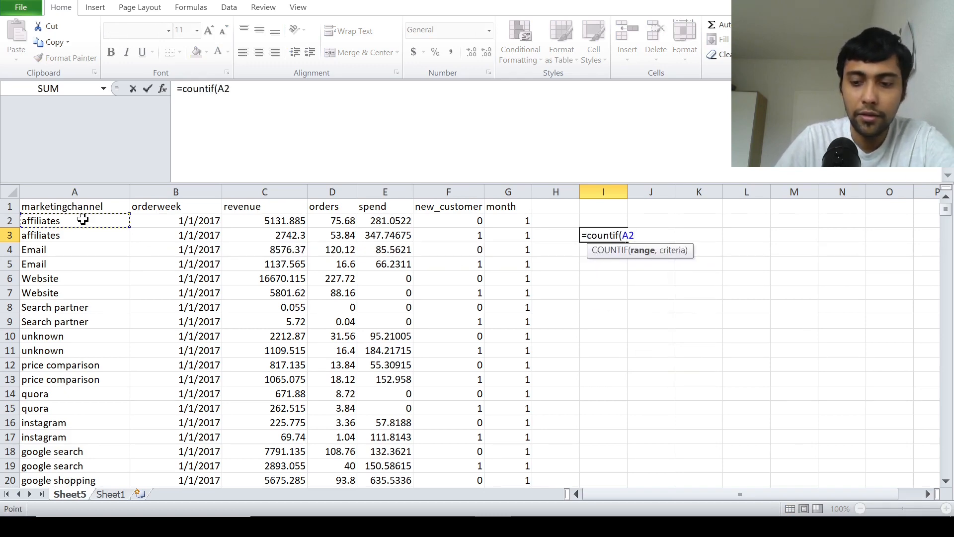
key(ctrl+shift+Down)
text(,)
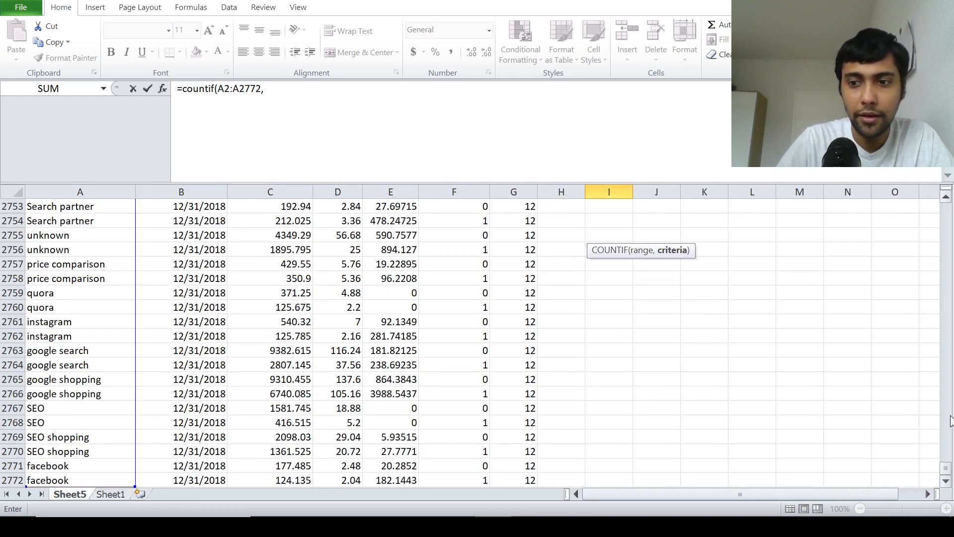
drag(946, 469, 946, 206)
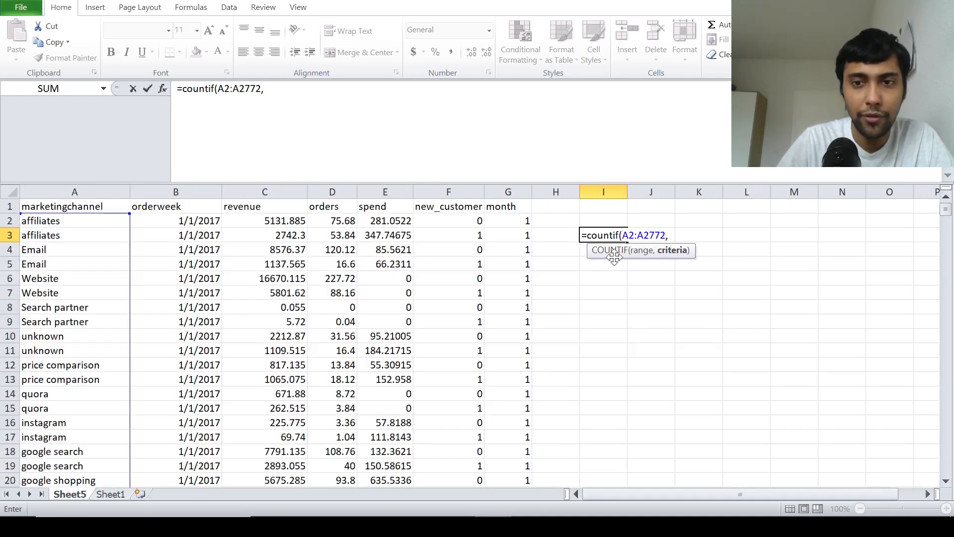
click(69, 221)
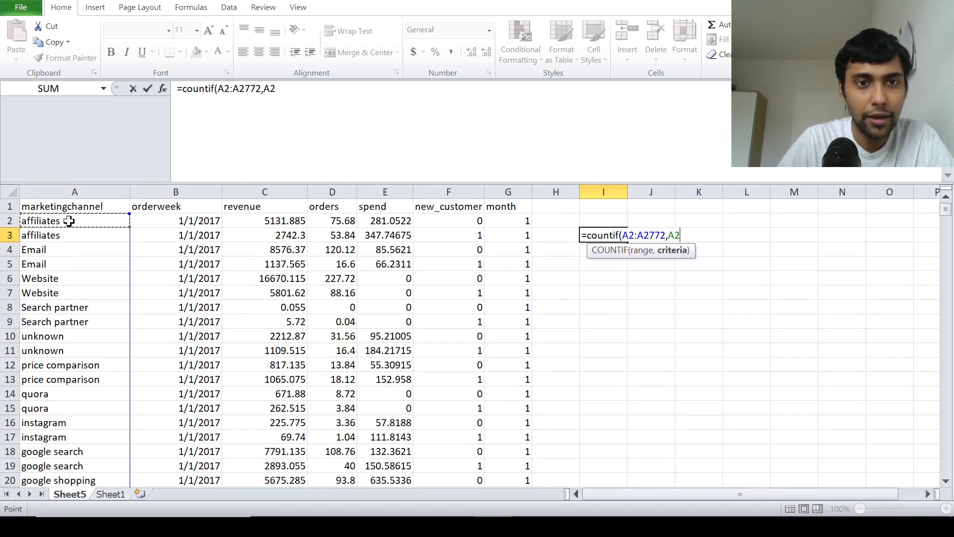
text())
key(Return)
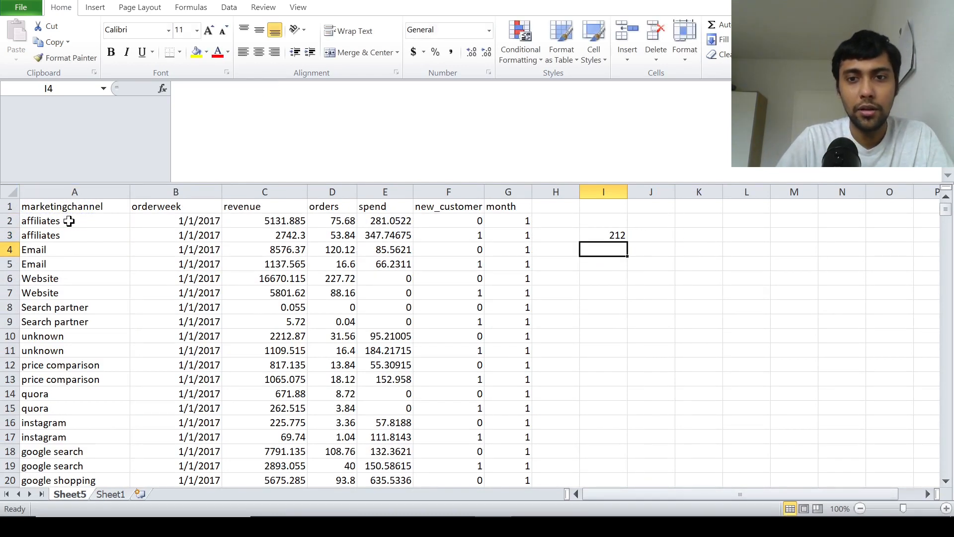
Step: Check the affiliates count formula in cell I3
key(Up)
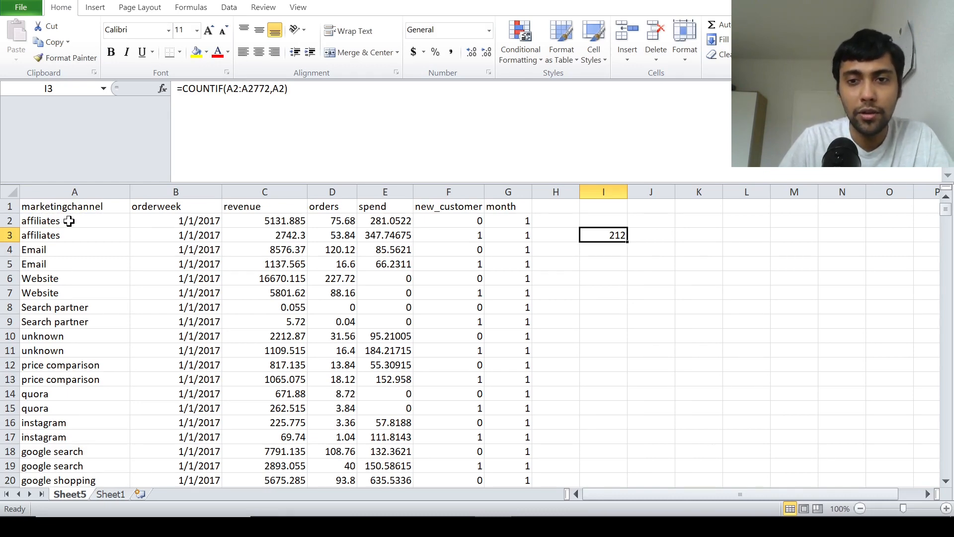
key(Right)
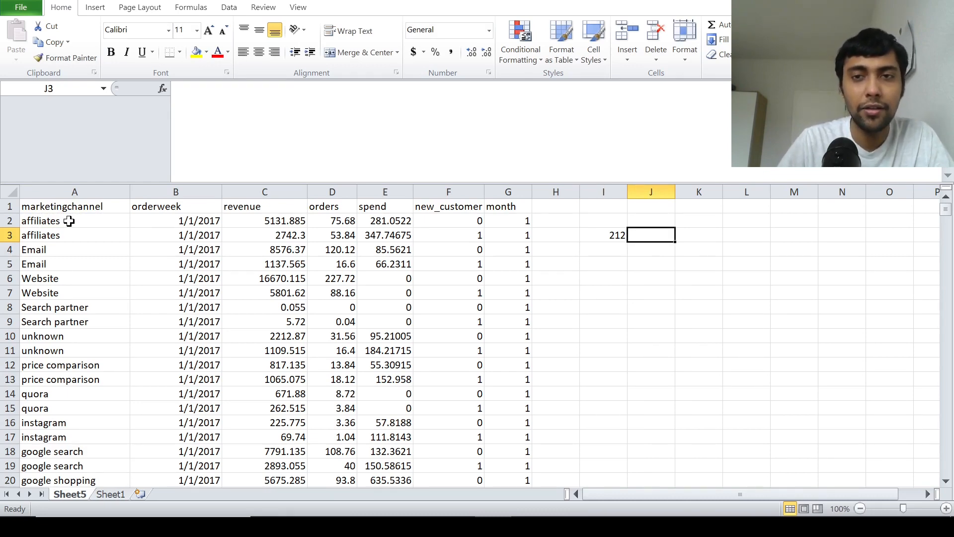
key(Left)
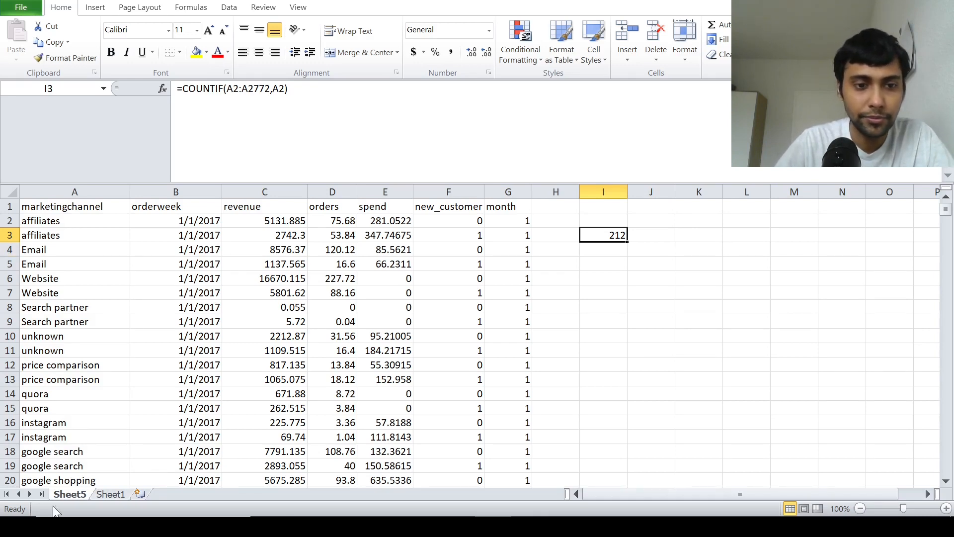
Step: Read the third task on Sheet1, about the unique marketing channels, and go back to Sheet5
click(111, 495)
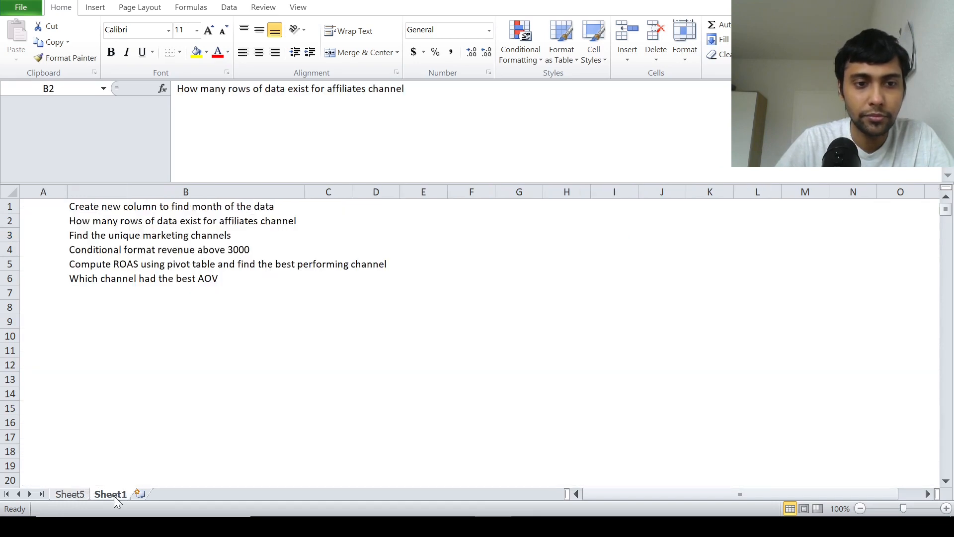
click(209, 235)
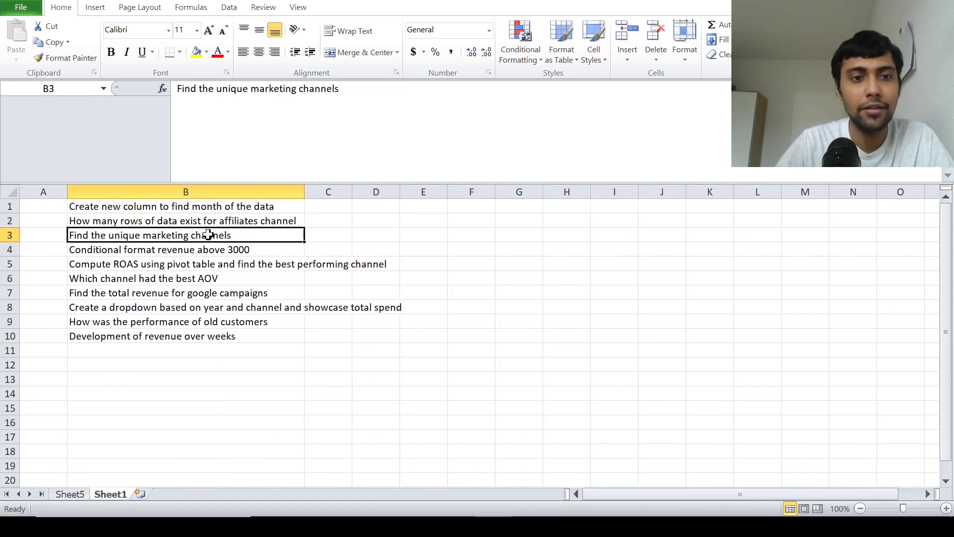
click(73, 493)
click(204, 251)
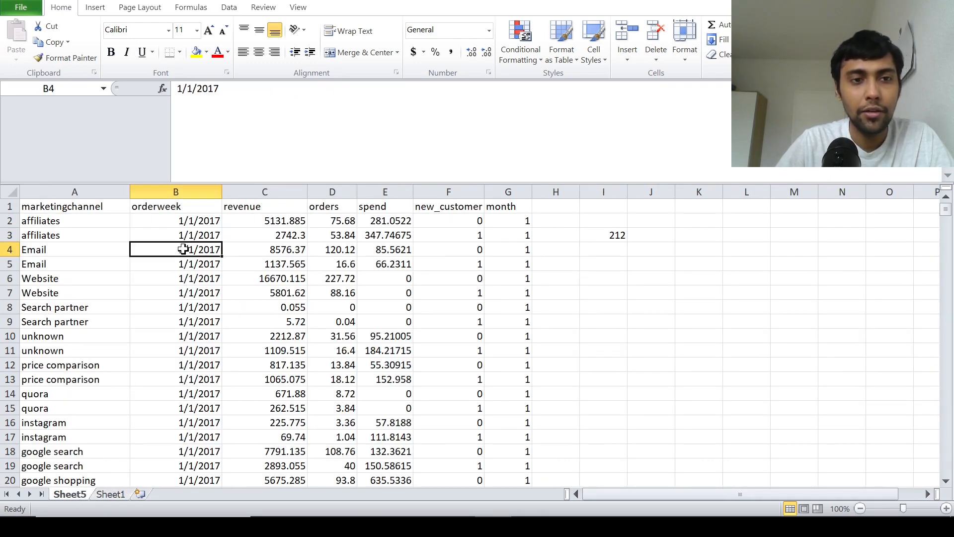
Step: Copy the whole marketingchannel column A from Sheet5 into column A of a new worksheet
click(90, 187)
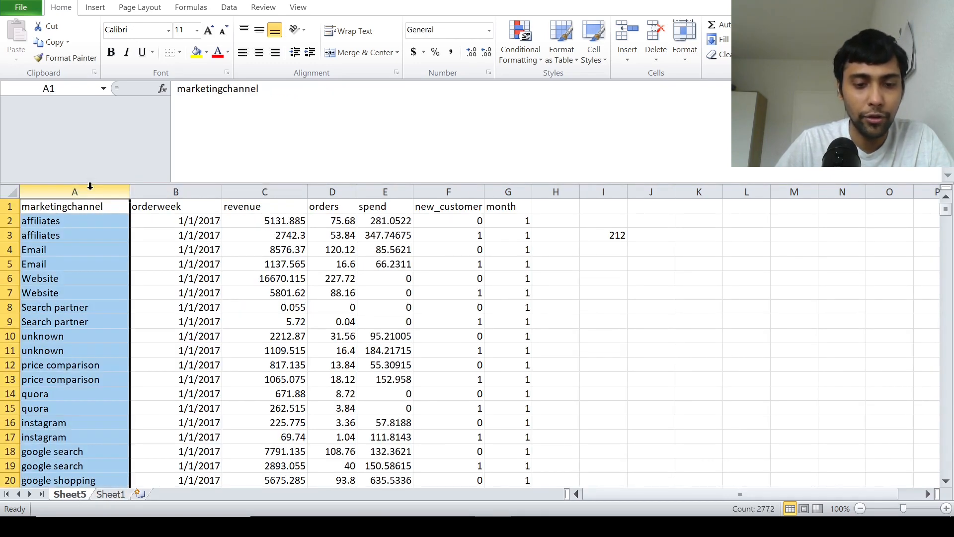
key(ctrl+c)
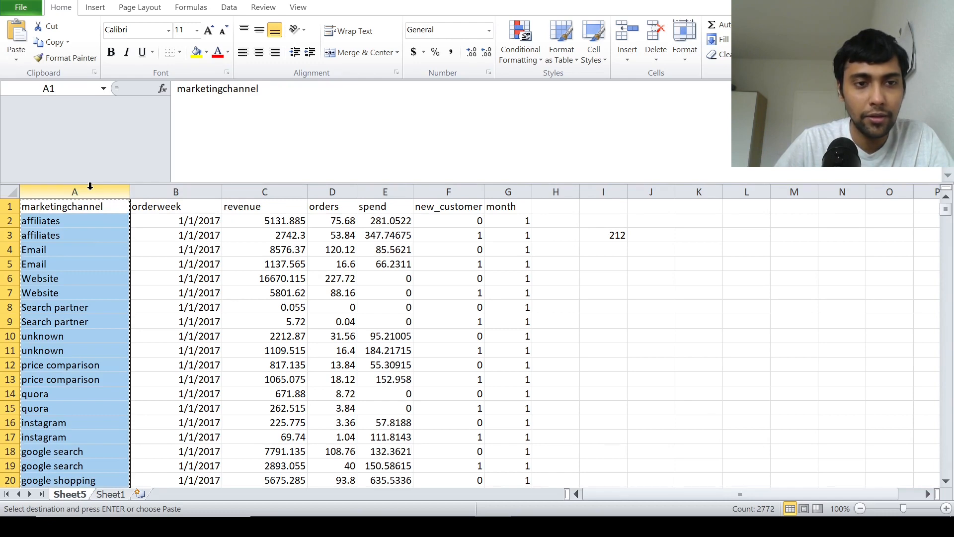
click(140, 494)
key(ctrl+v)
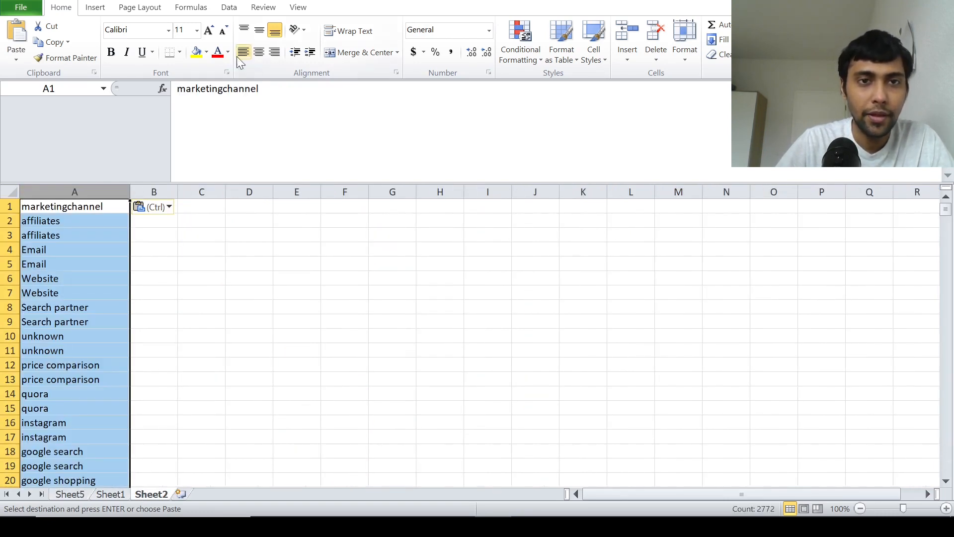
Step: Remove the duplicate values from column A of the new sheet to leave only the unique marketing channels
click(234, 13)
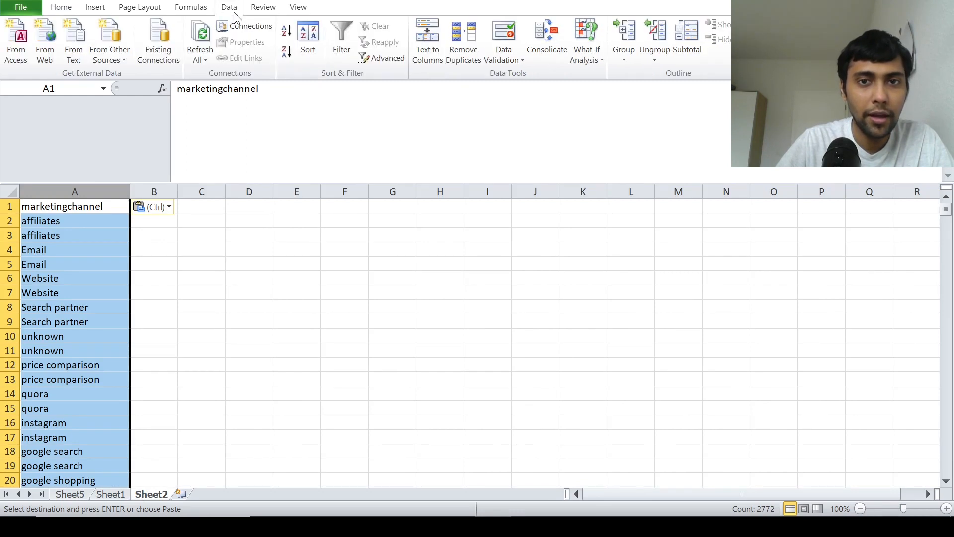
click(459, 59)
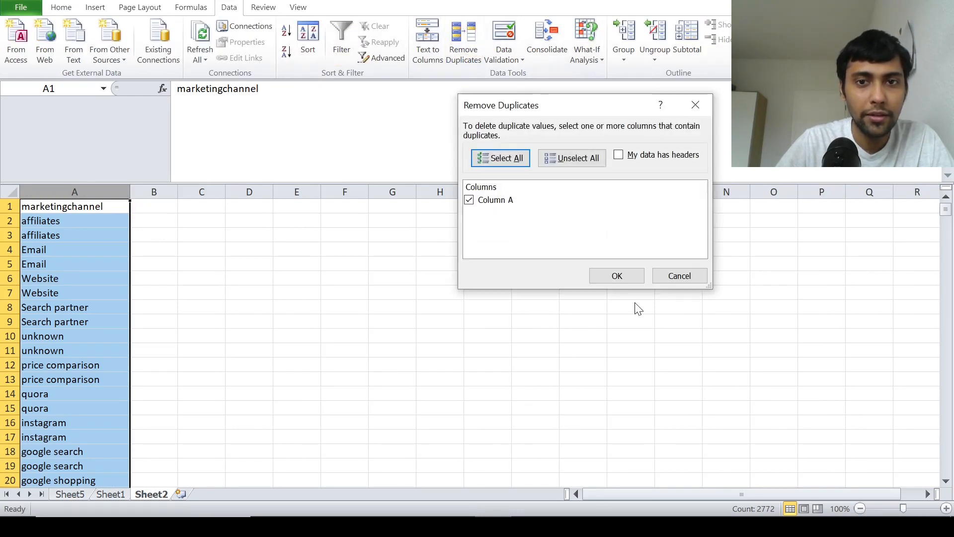
click(623, 277)
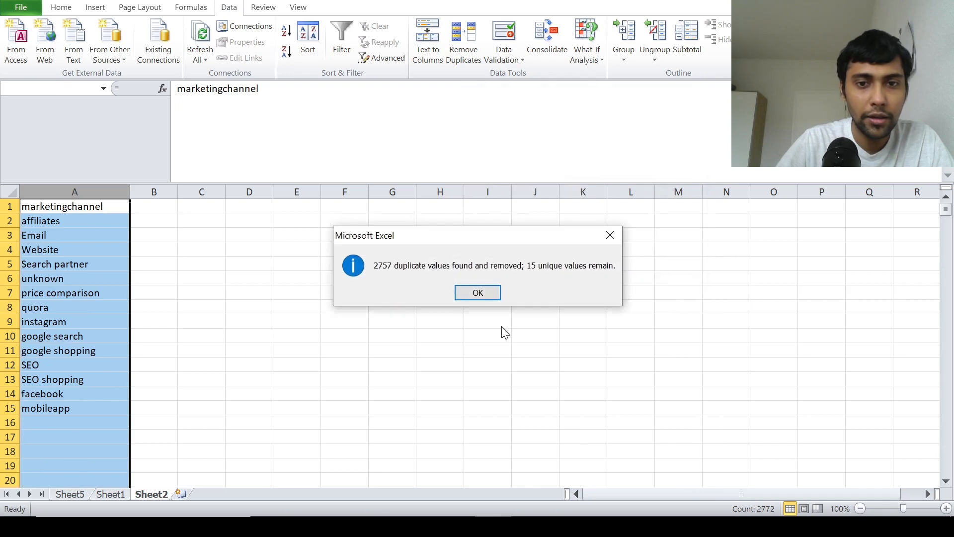
click(482, 292)
click(425, 277)
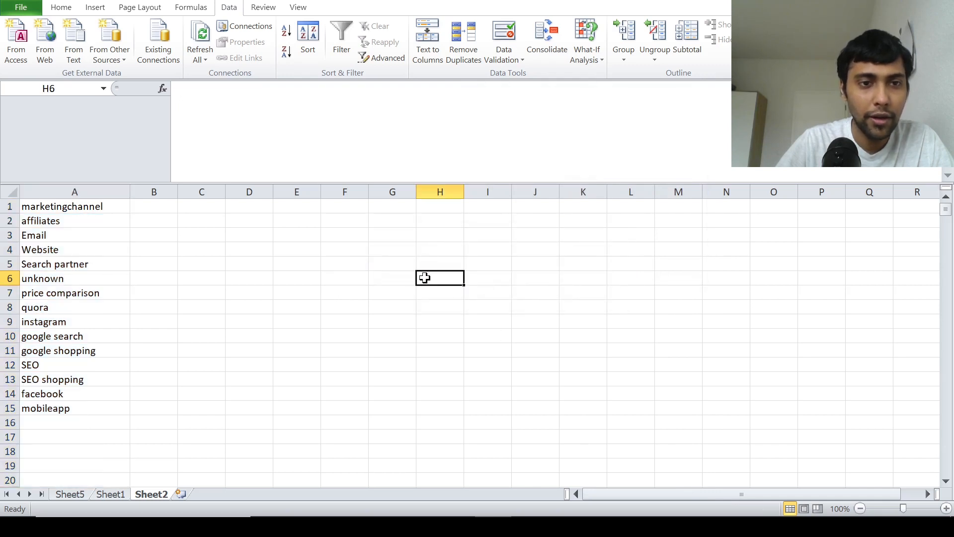
Step: Look through the list of unique marketing channels in A2:A15
drag(103, 222, 113, 338)
click(91, 406)
drag(90, 406, 87, 224)
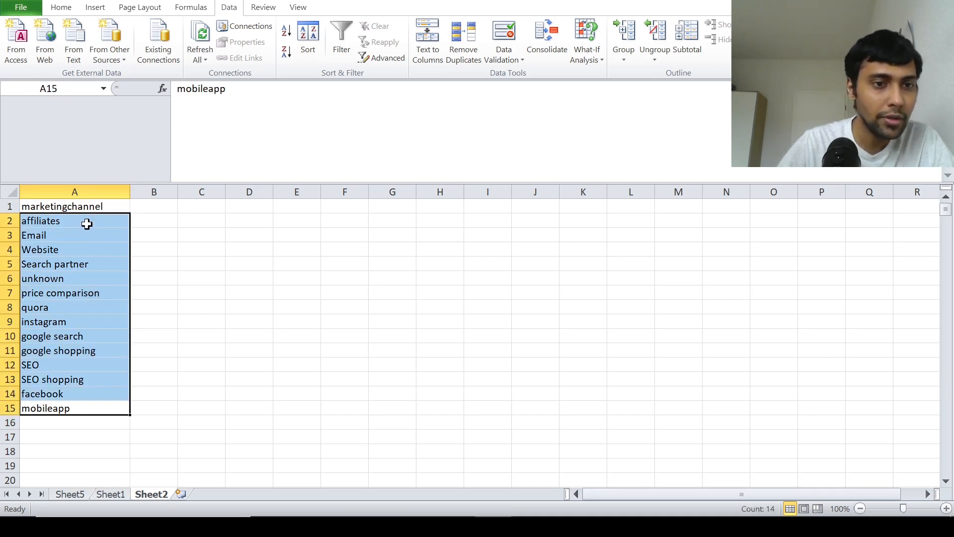
click(74, 396)
click(72, 409)
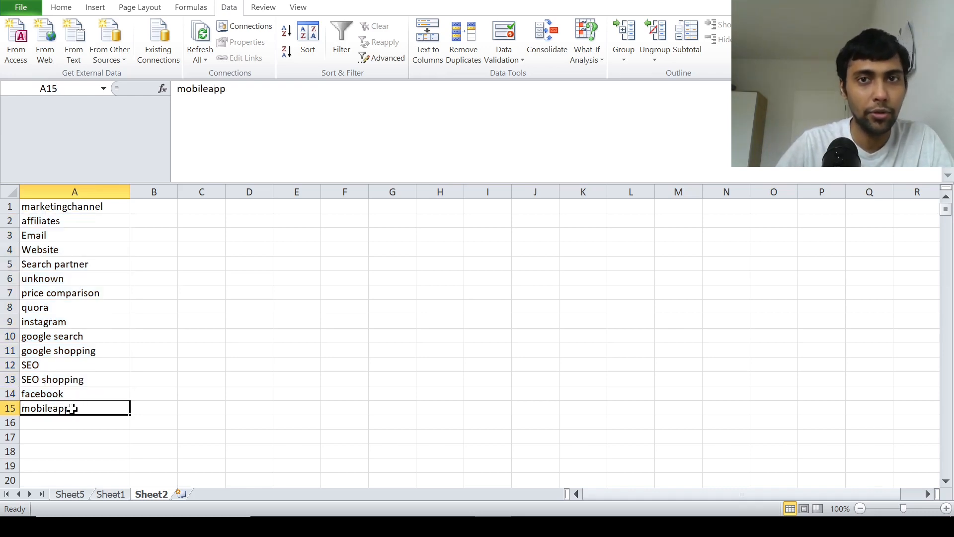
Step: Mark the first three tasks on Sheet1 as "done" in cells C1 to C3
click(118, 495)
click(331, 209)
text(done)
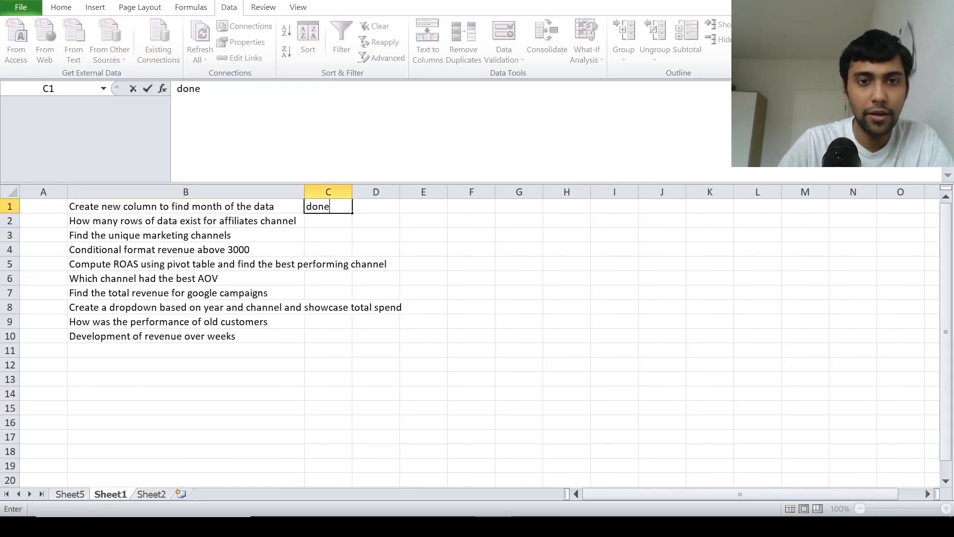
key(Return)
text(d)
key(Return)
text(do)
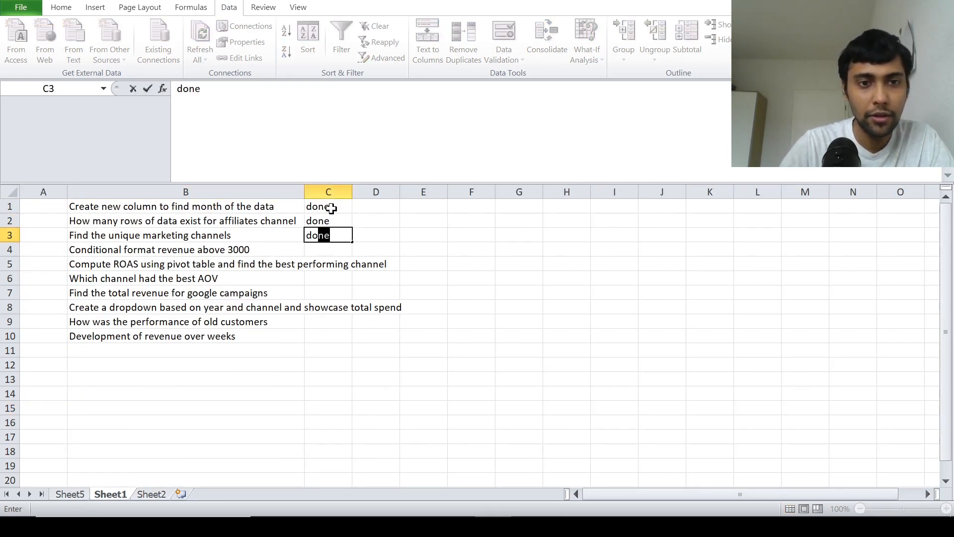
key(Return)
Step: Read the fourth task on Sheet1, about conditionally formatting revenue above 3000, and locate the revenue column on Sheet5
key(Left)
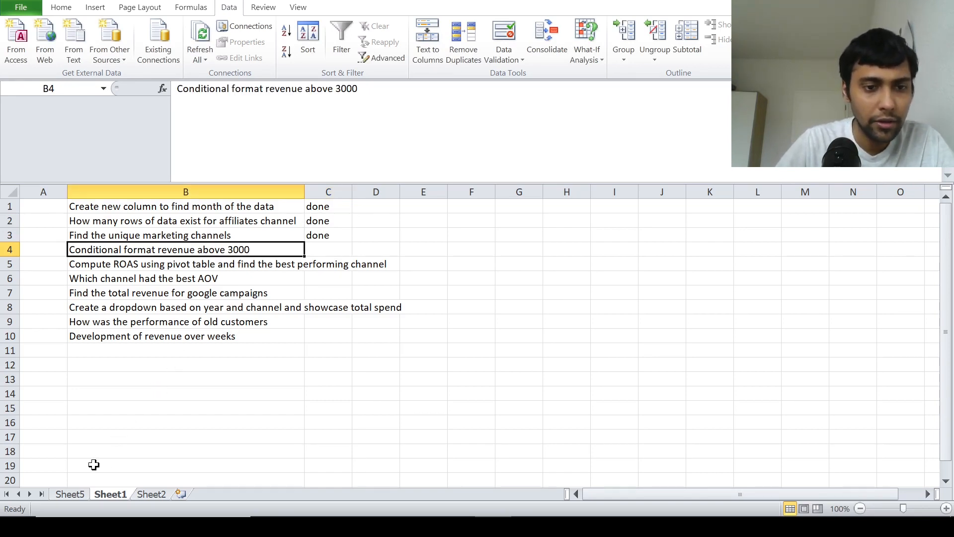
click(80, 495)
click(281, 236)
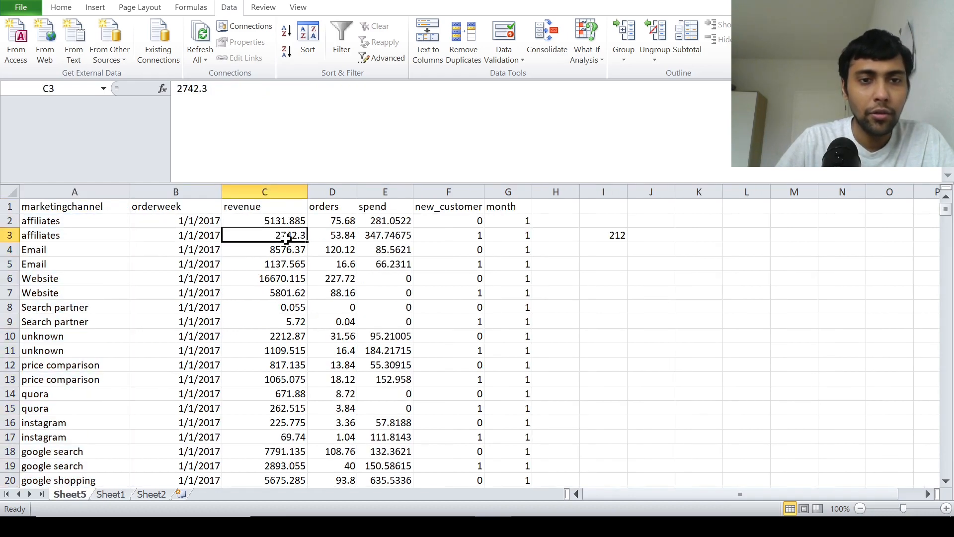
click(282, 188)
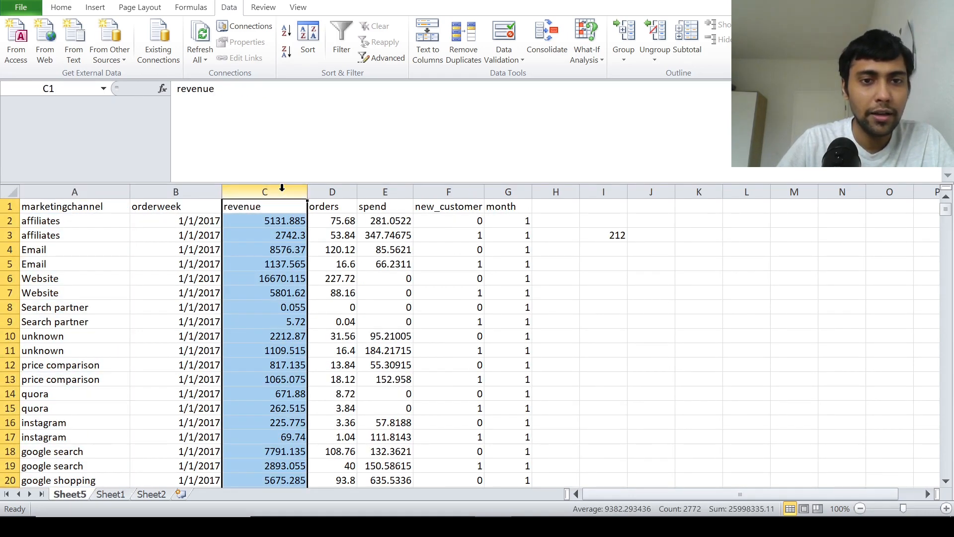
Step: Start a new conditional formatting rule for C2 that uses the formula =c2>3000 to determine which cells to format
click(276, 220)
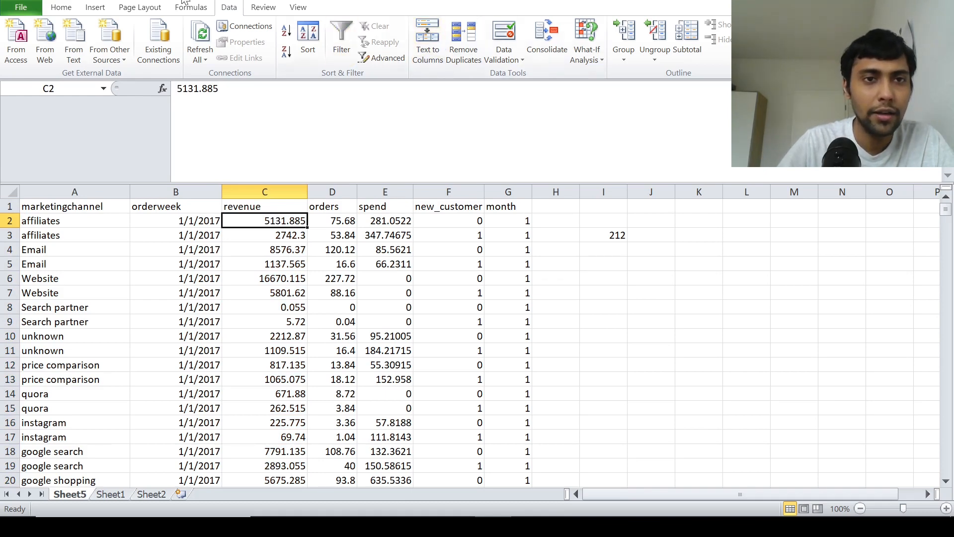
click(61, 8)
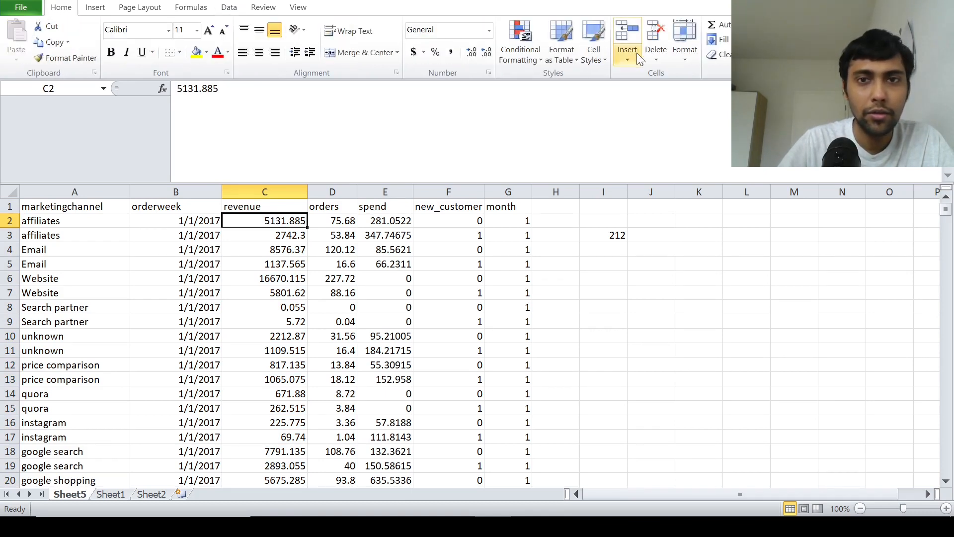
click(524, 63)
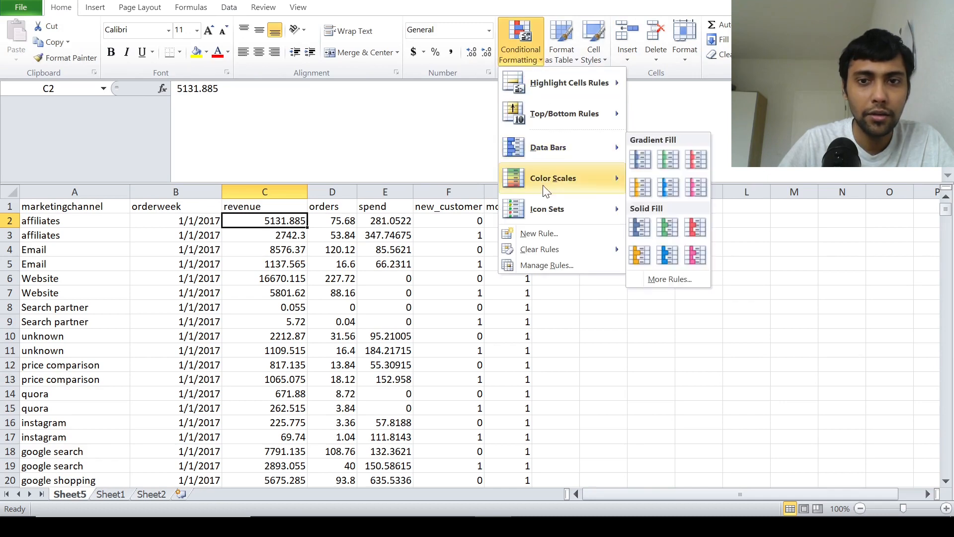
click(539, 234)
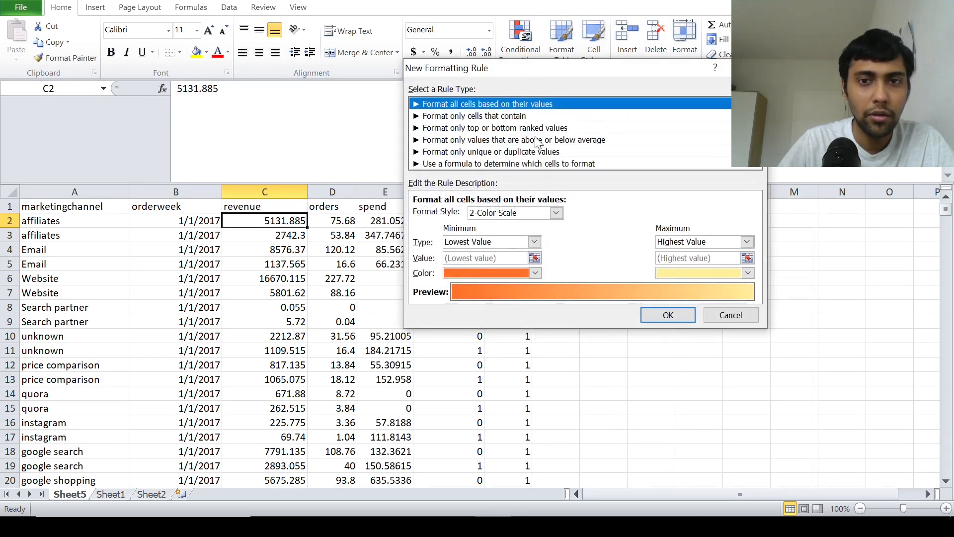
click(516, 164)
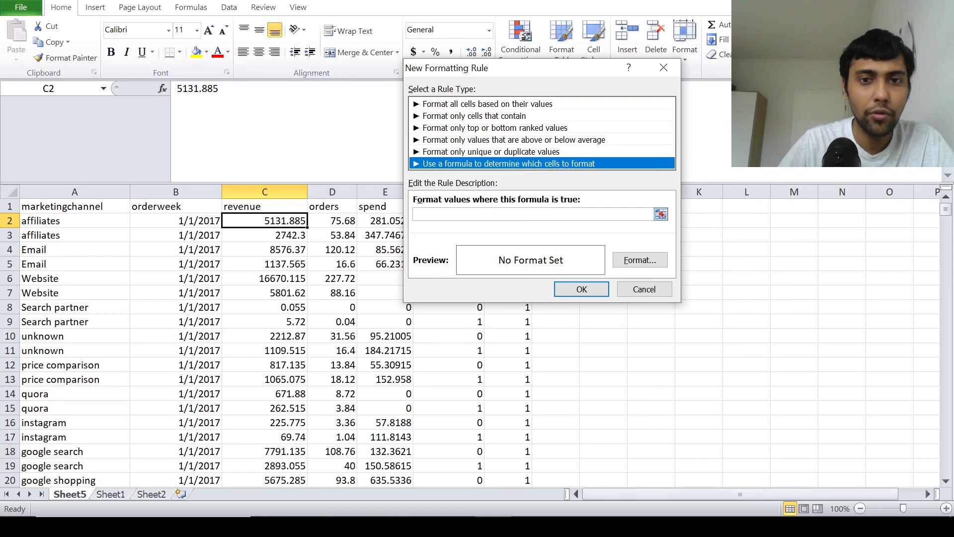
click(516, 214)
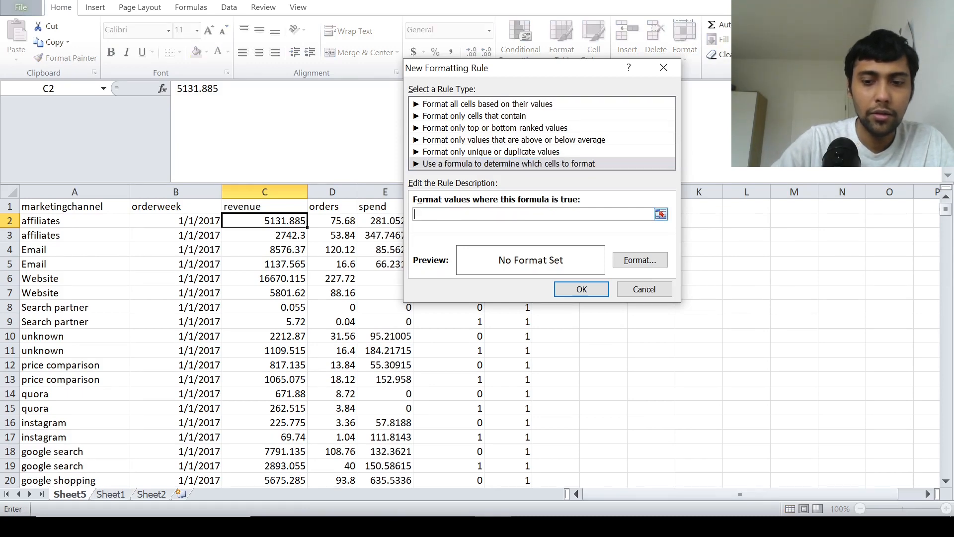
text(=)
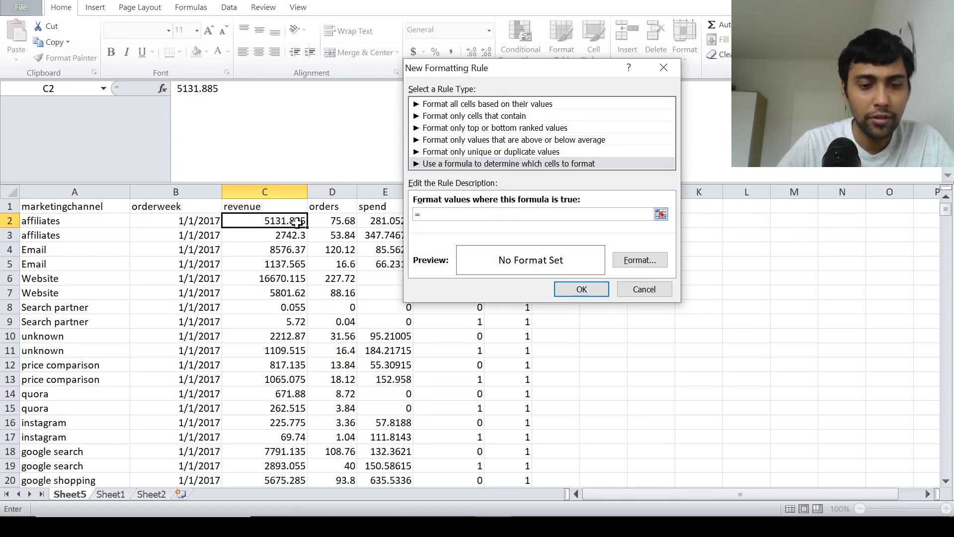
text(c2)
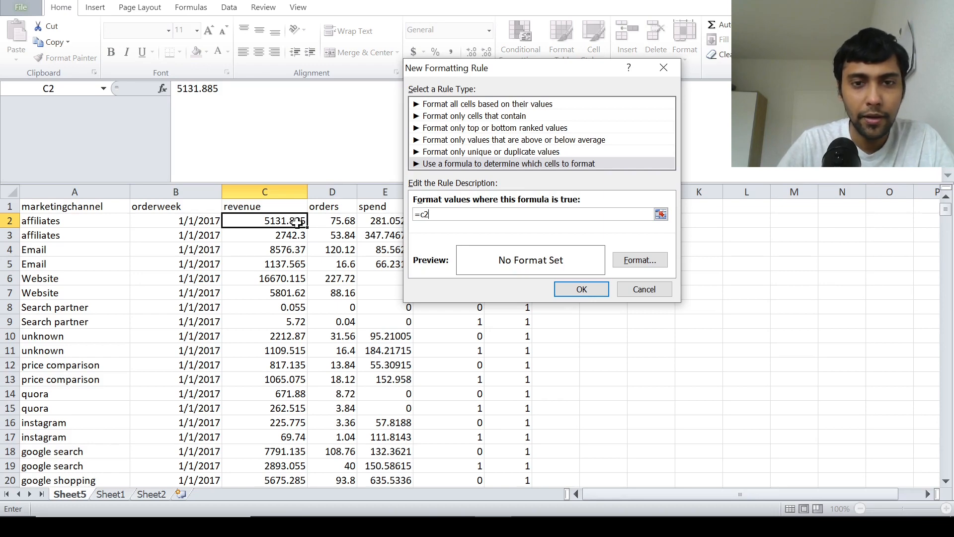
text(>3000)
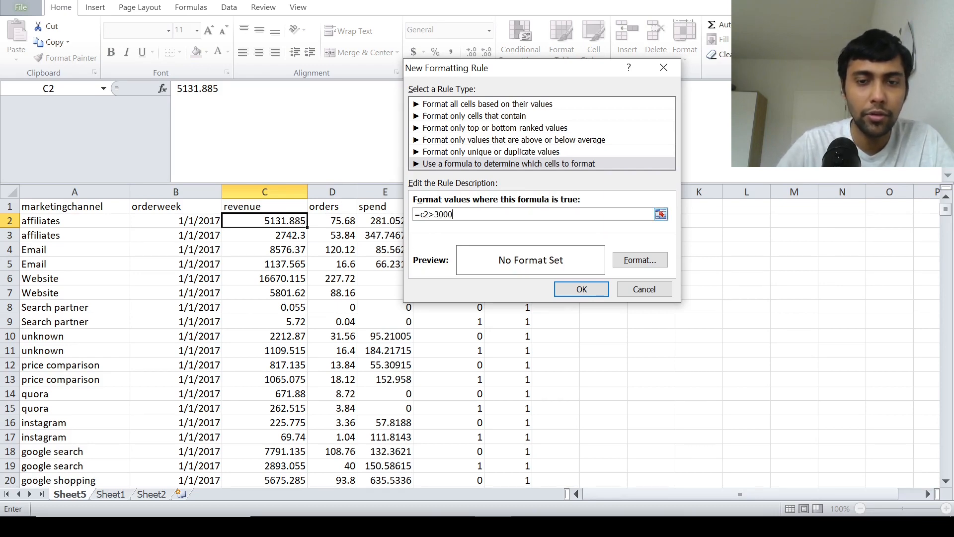
Step: Give the formatting rule a green background fill and apply it to C2
click(643, 261)
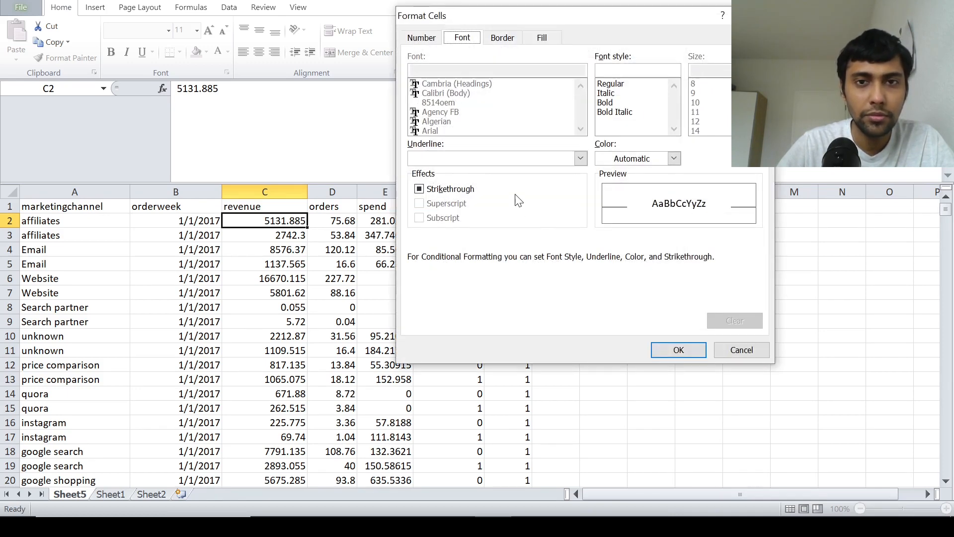
click(542, 38)
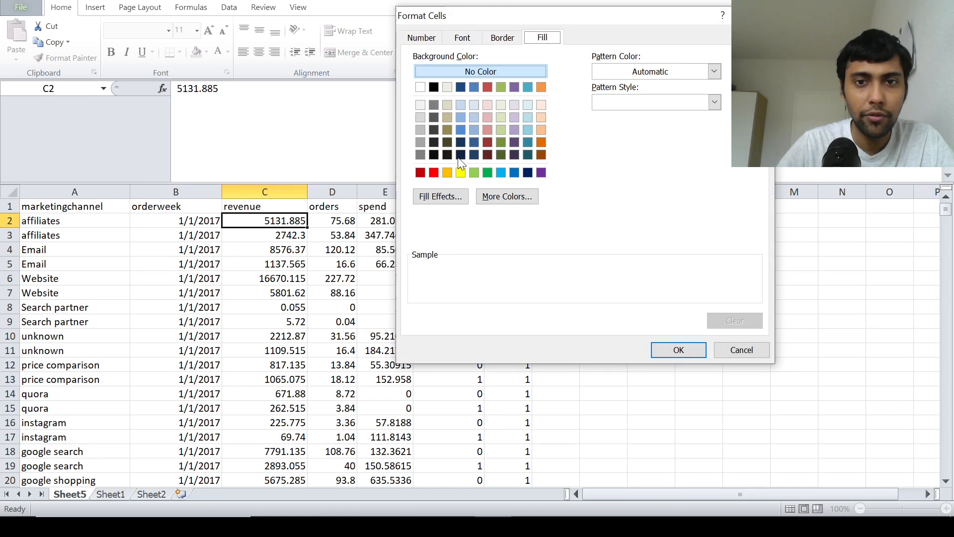
click(487, 174)
click(673, 351)
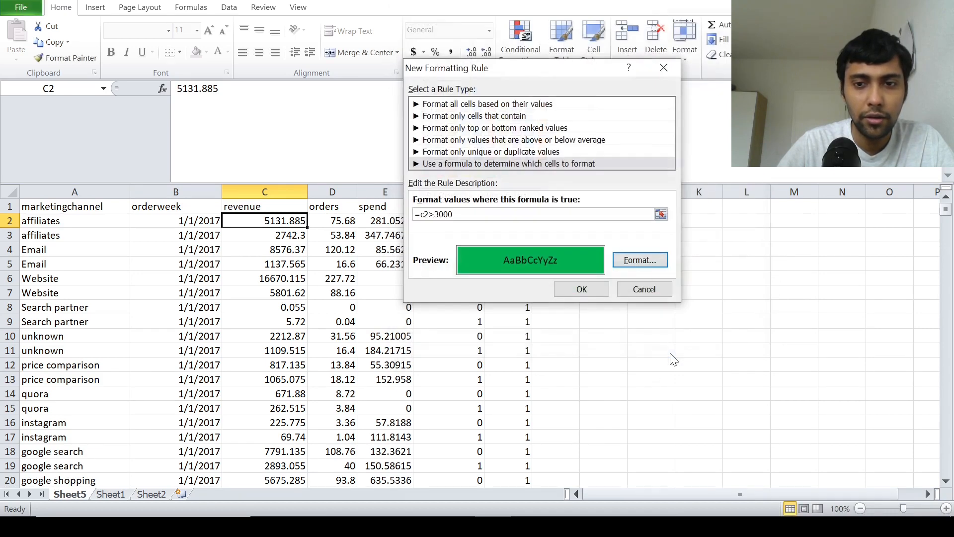
click(582, 288)
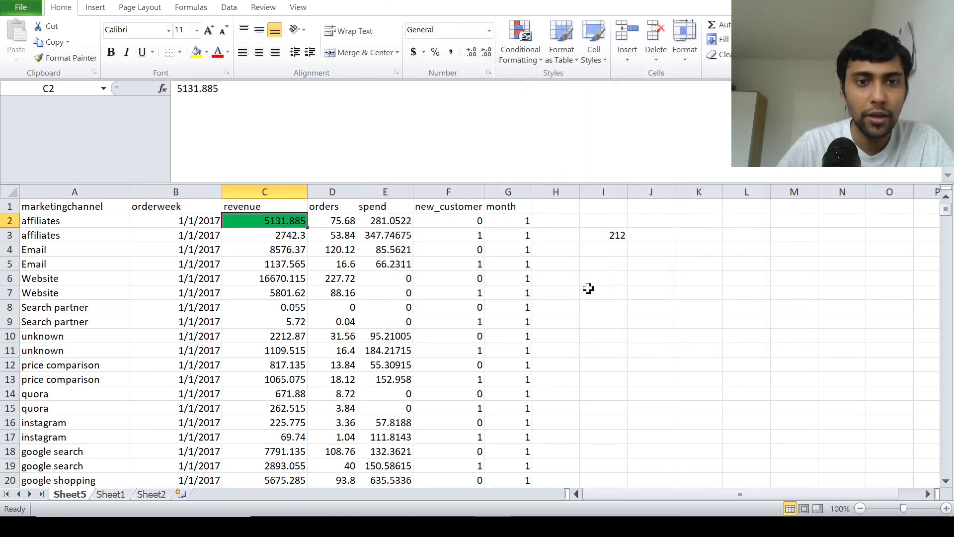
Step: Copy the conditional format from C2 down the revenue column starting at C3 with Format Painter
click(79, 57)
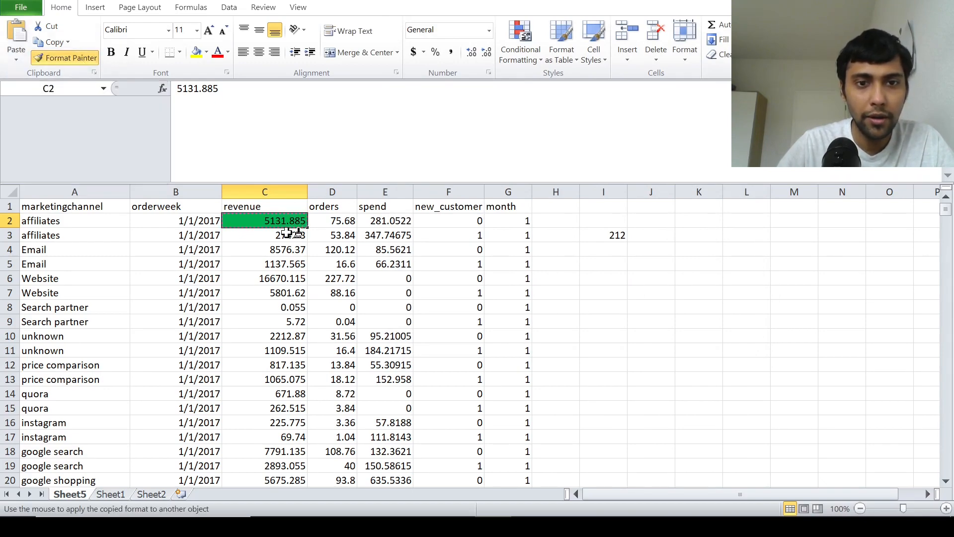
mouse_move(293, 233)
mouse_down()
mouse_move(251, 515)
mouse_move(289, 515)
mouse_move(286, 449)
mouse_move(291, 512)
mouse_move(299, 450)
mouse_up()
click(281, 307)
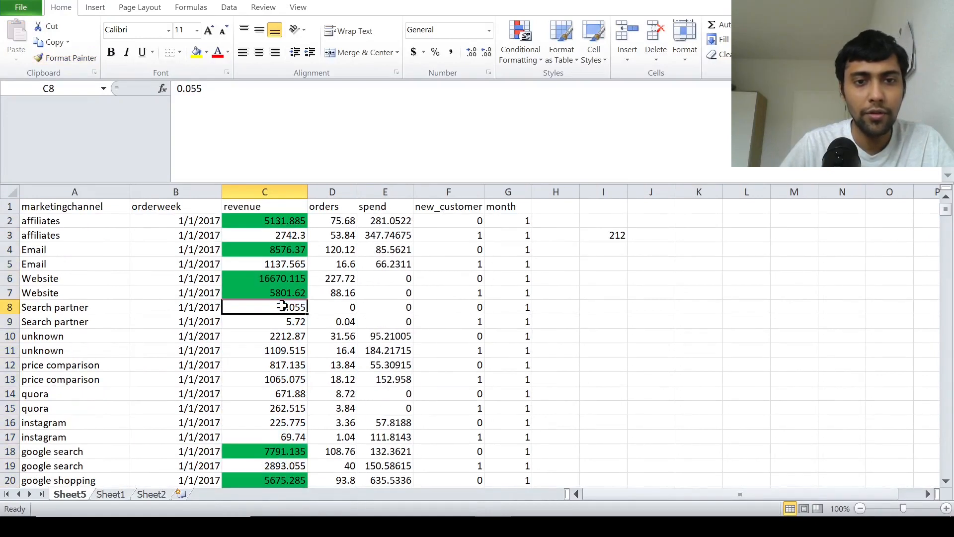
Step: Check the conditional formatting down the revenue column against the values from C2 to C20
key(Down)
key(Down)
key(Down)
key(Down)
key(Down)
key(Down)
key(Down)
key(Down)
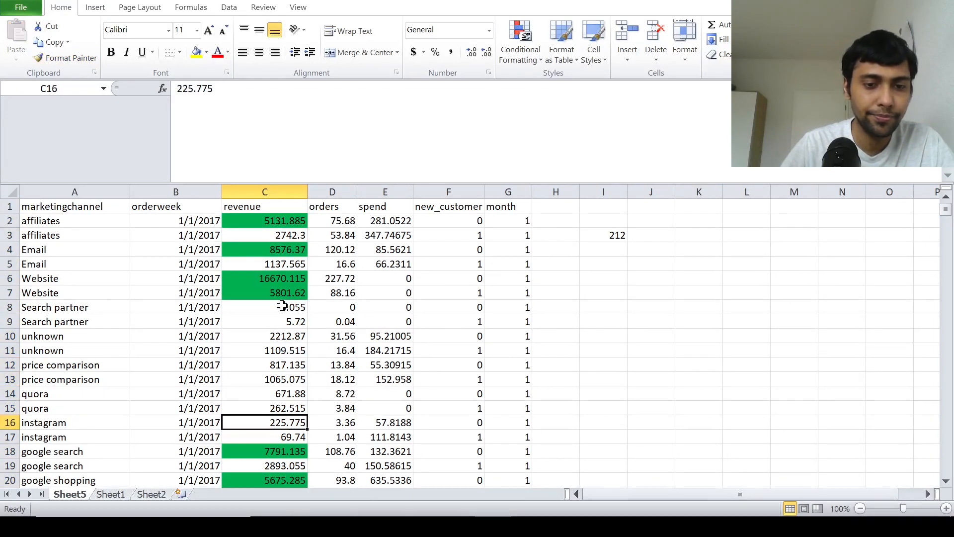
key(Down)
key(Down)
key(Down)
key(Down)
key(Up)
key(Up)
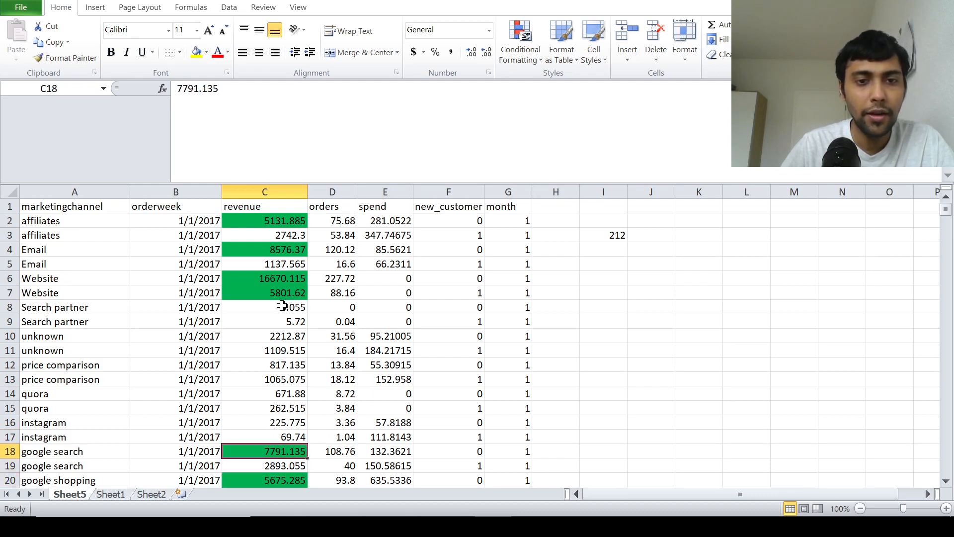
key(Up)
key(Up)
key(Up)
key(Up)
key(Up)
key(Up)
key(Up)
key(Up)
key(Up)
key(Up)
key(Up)
key(Up)
key(Up)
key(Up)
key(Up)
key(Up)
key(Down)
key(Down)
key(Down)
key(Down)
key(Down)
key(Down)
key(Down)
key(Down)
key(Down)
key(Down)
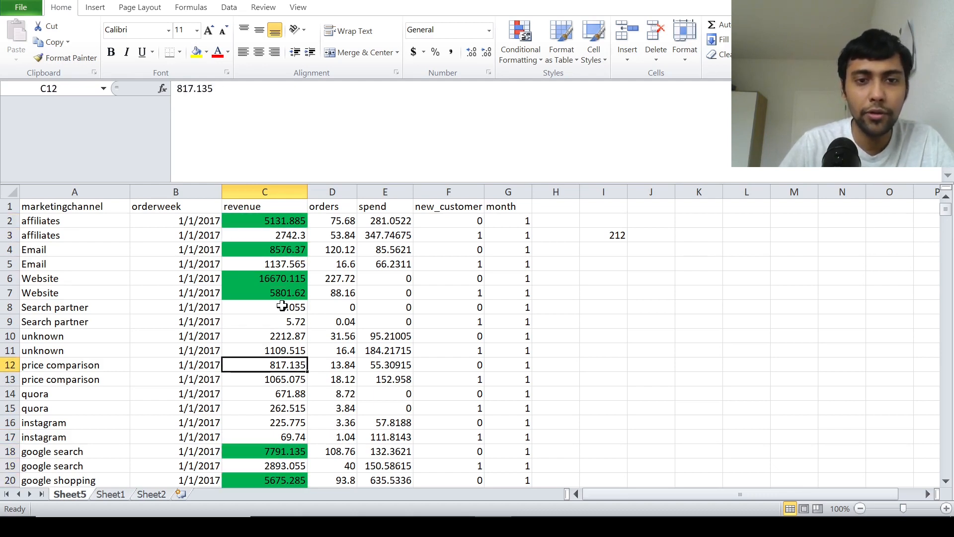
key(Down)
Step: Mark the conditional formatting task on Sheet1 as done in C4
click(111, 494)
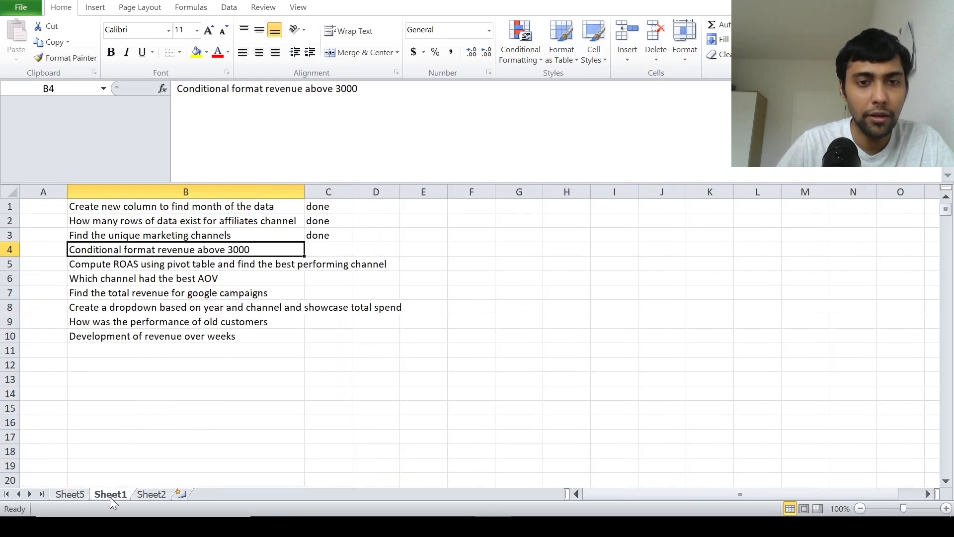
key(Right)
text(don)
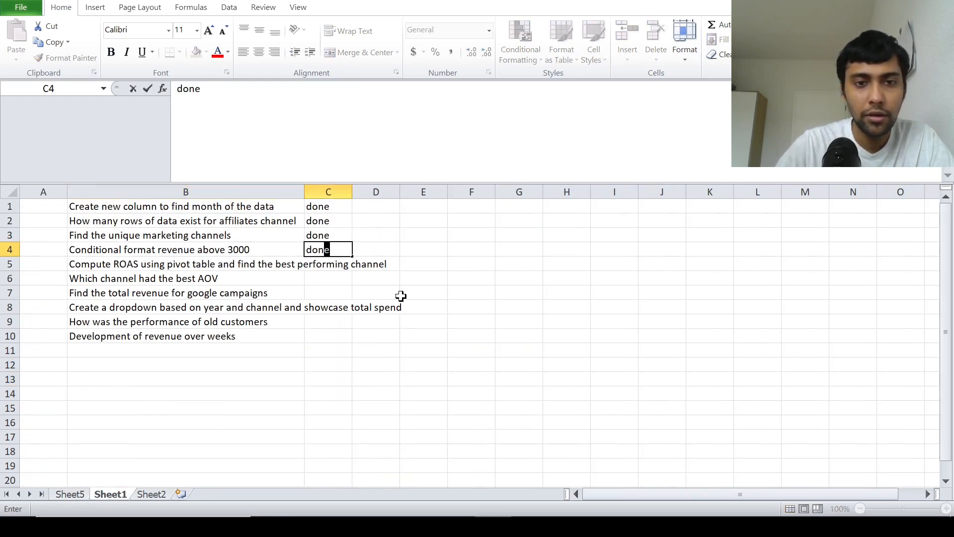
key(Return)
Step: Read the fifth task on Sheet1, about computing ROAS with a pivot table and finding the best performing channel
key(Left)
key(Left)
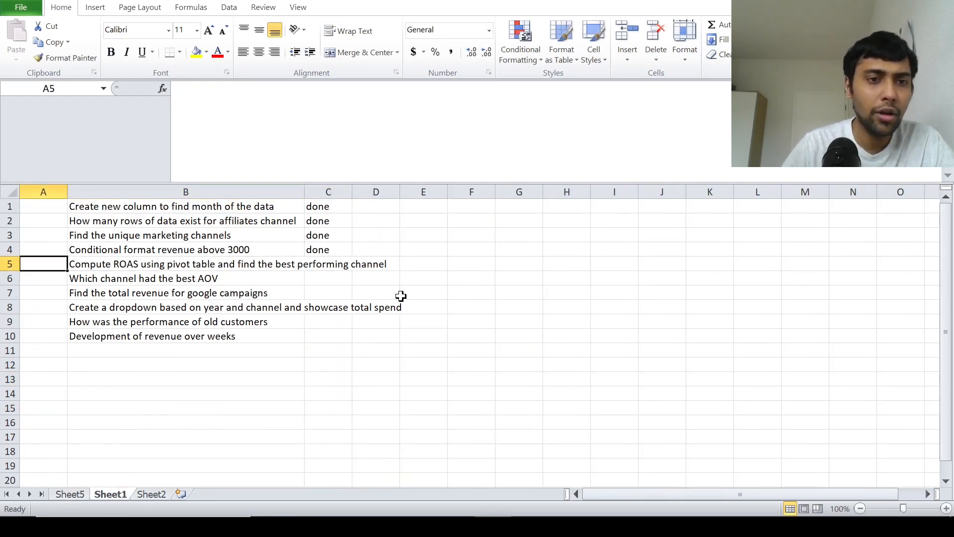
key(Right)
key(Right)
key(Left)
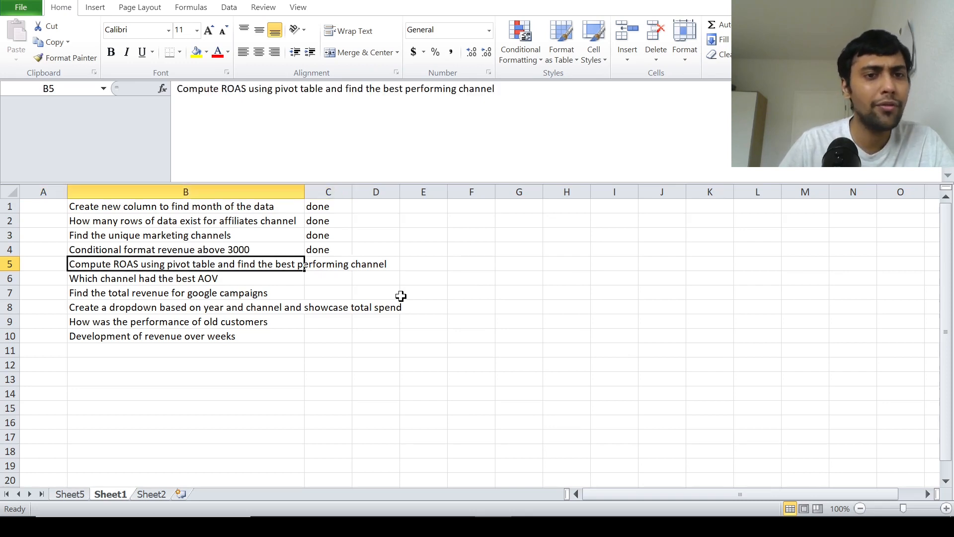
key(Right)
key(Left)
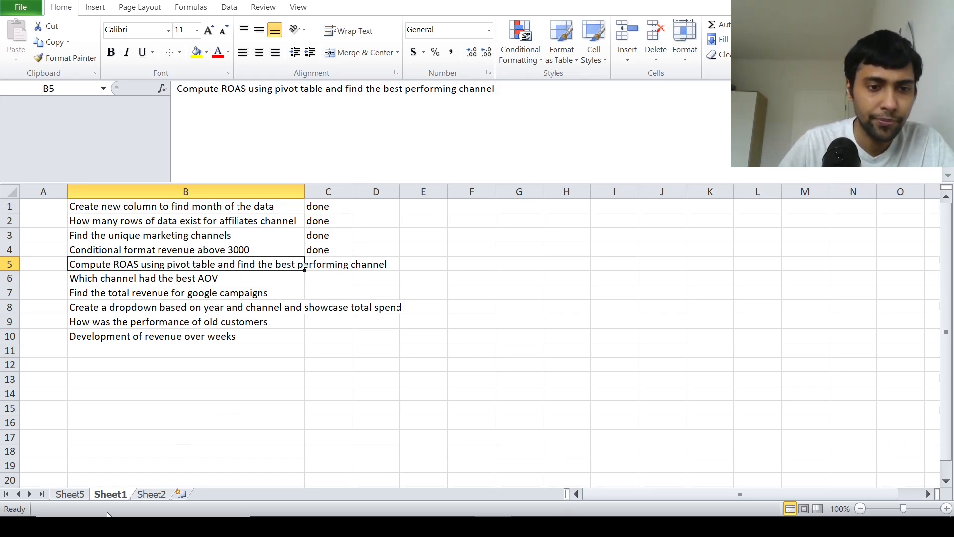
Step: Create a PivotTable on a new worksheet from columns A to G of Sheet5
click(74, 494)
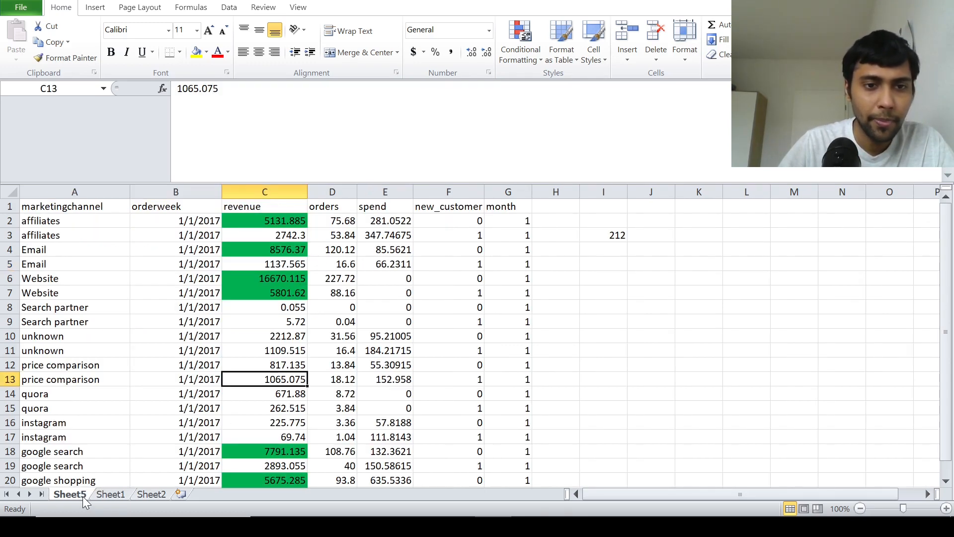
click(435, 311)
drag(75, 192, 508, 192)
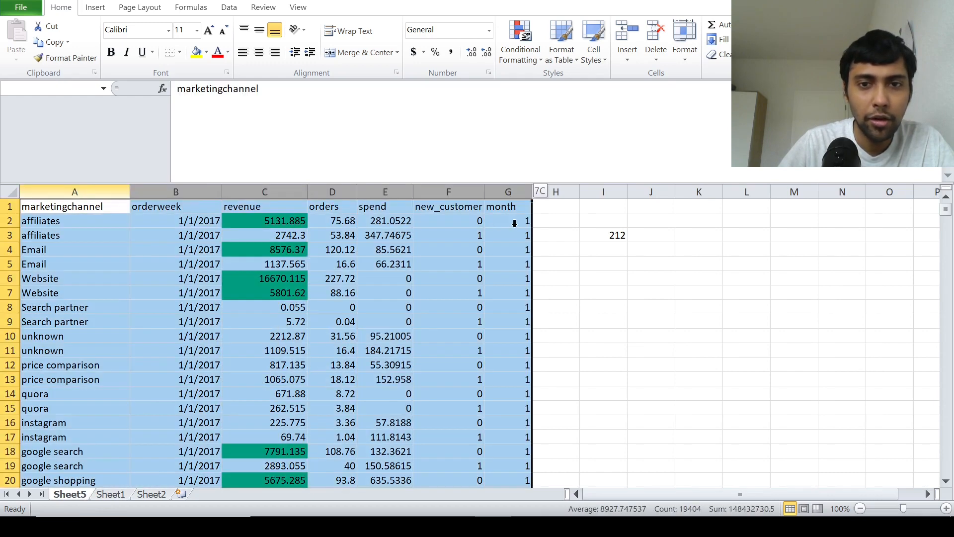
click(96, 8)
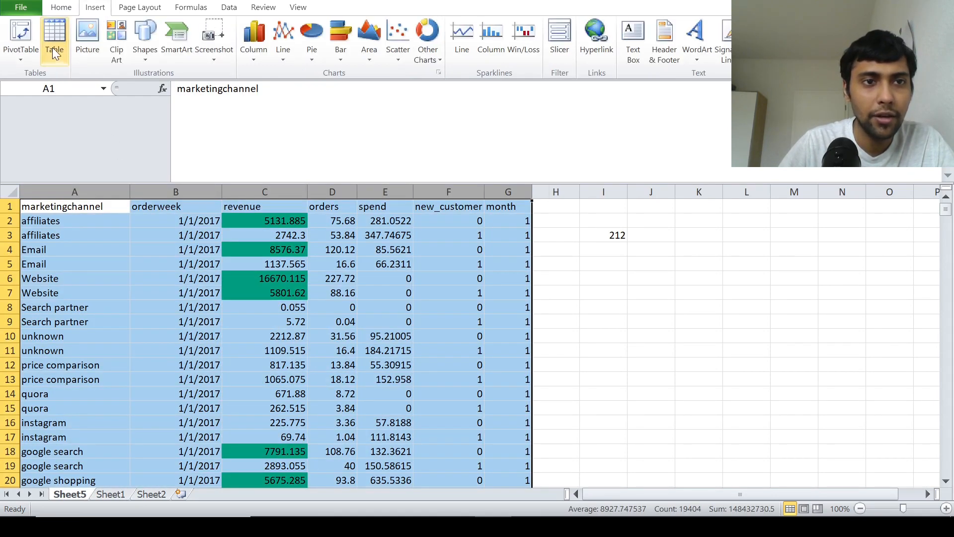
click(32, 48)
click(59, 83)
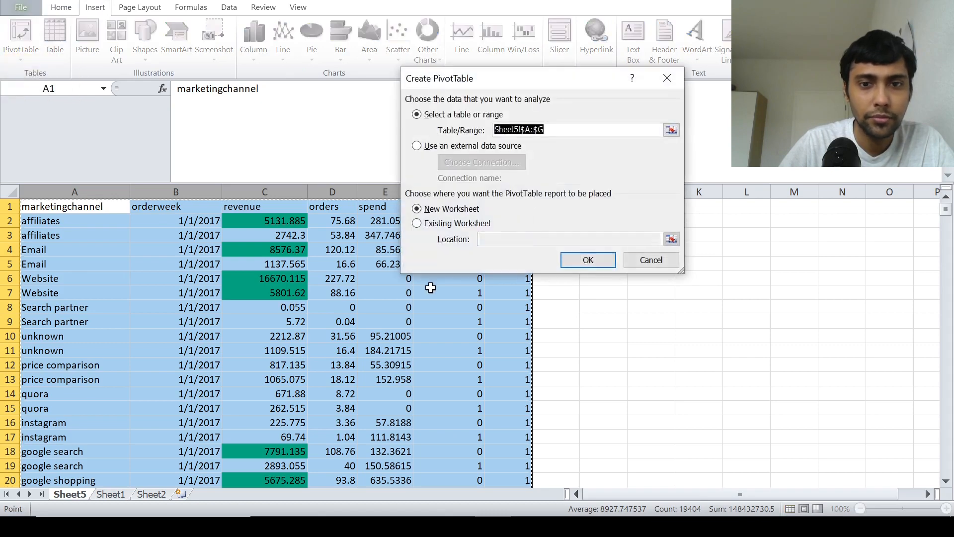
click(591, 259)
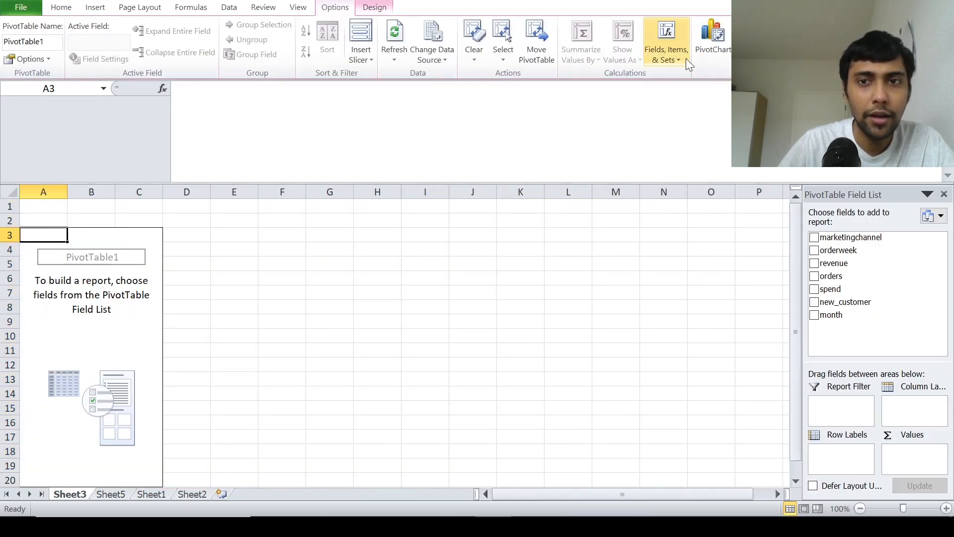
Step: Add a calculated field named ROAS with the formula = revenue/ spend and use marketingchannel as the PivotTable's row labels
click(669, 55)
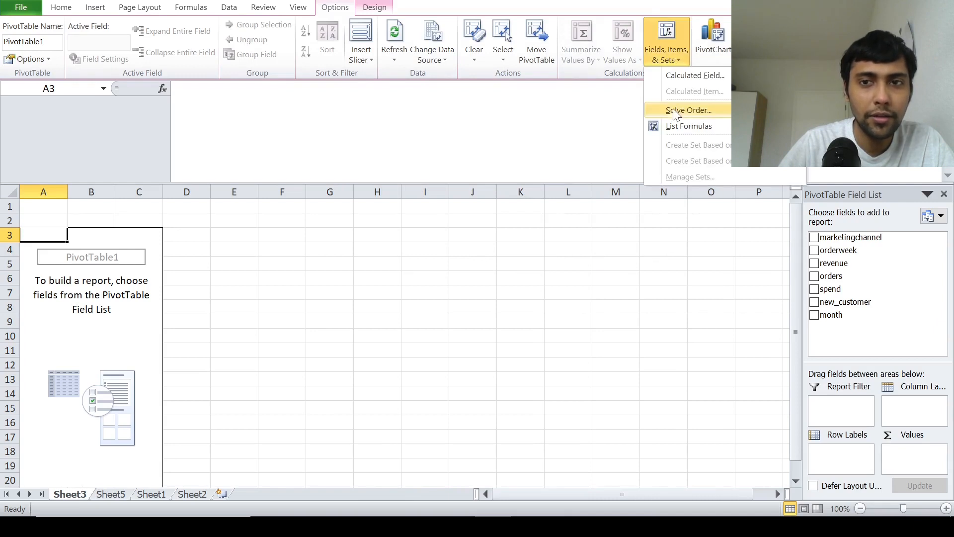
click(677, 77)
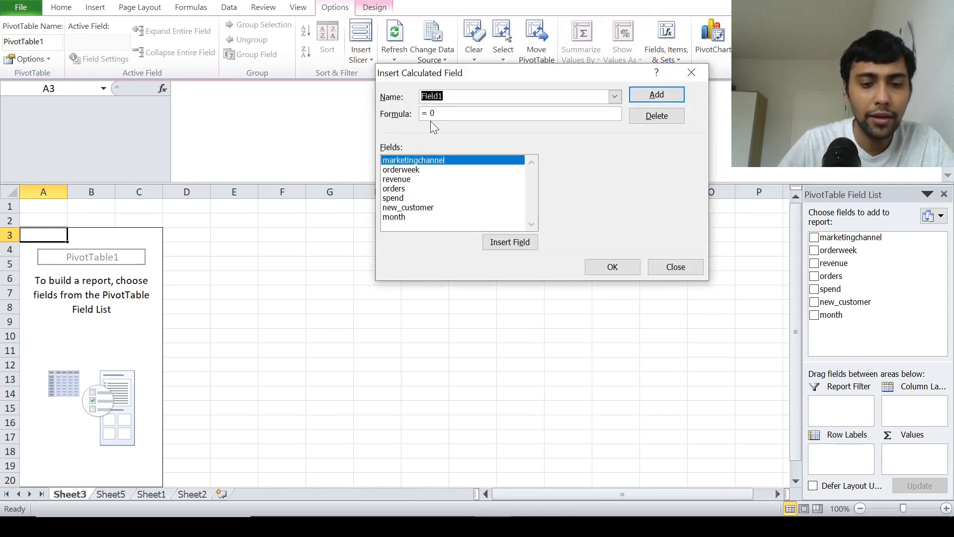
text(ROAS)
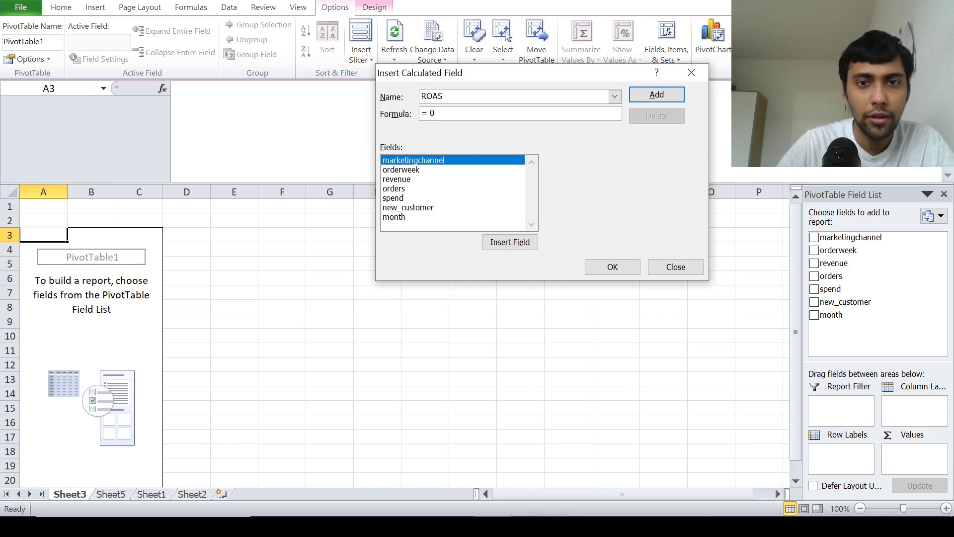
key(BackSpace)
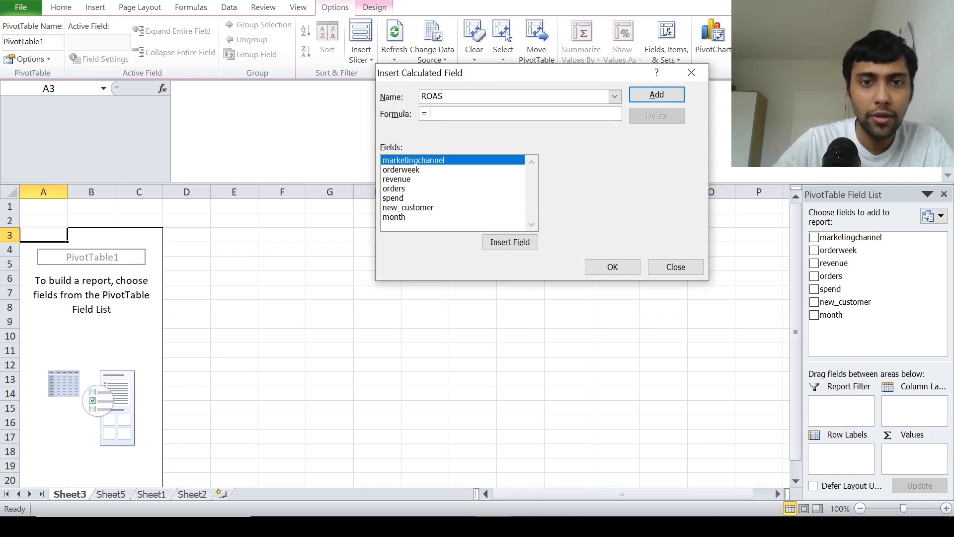
double_click(407, 180)
text(/)
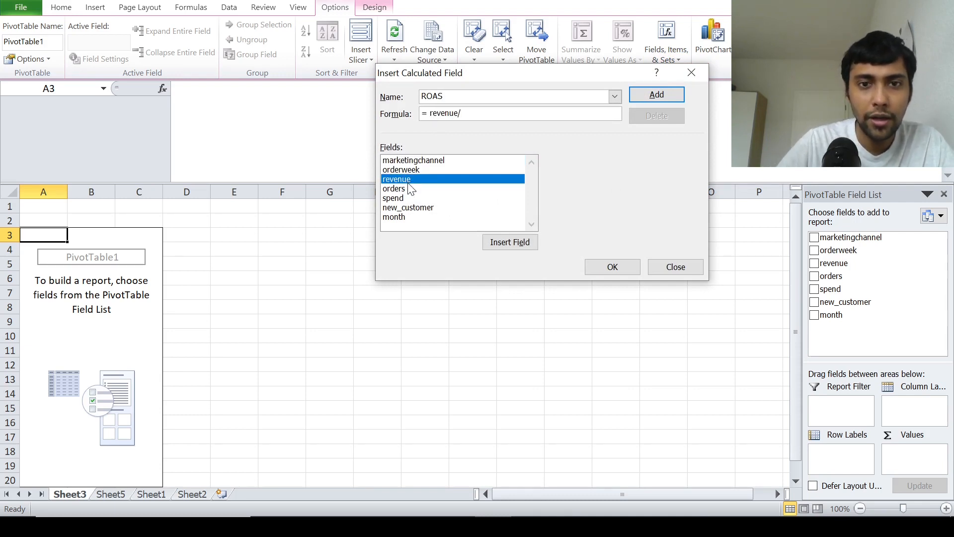
double_click(403, 199)
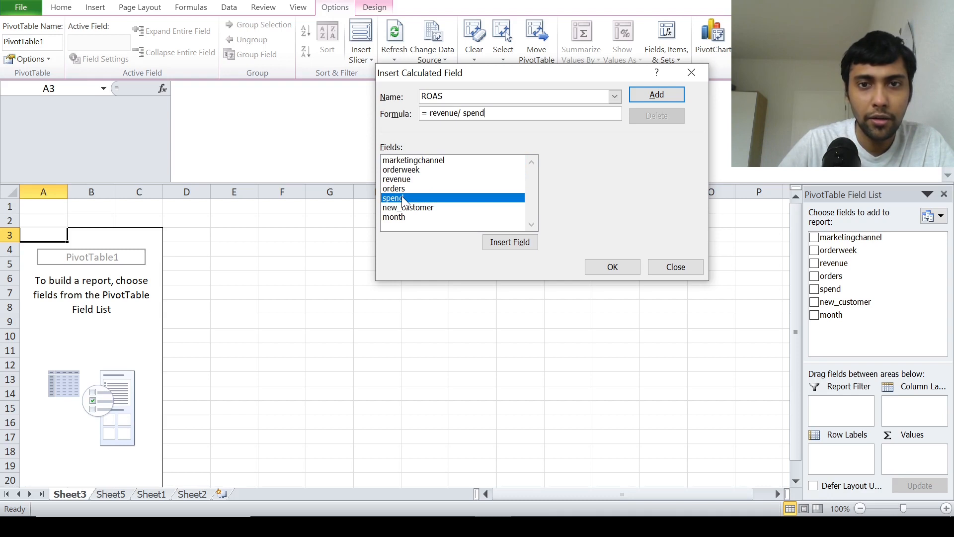
click(651, 95)
click(612, 267)
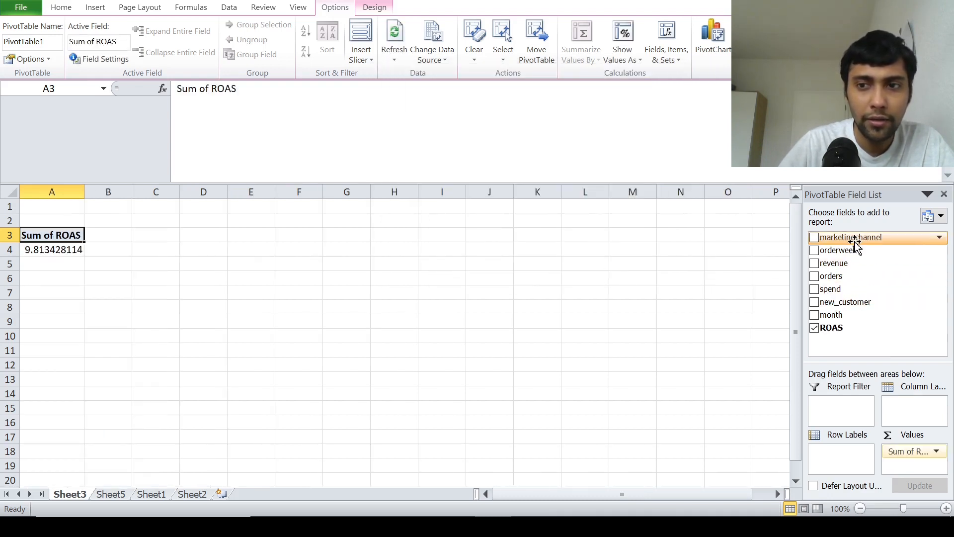
drag(853, 239, 845, 455)
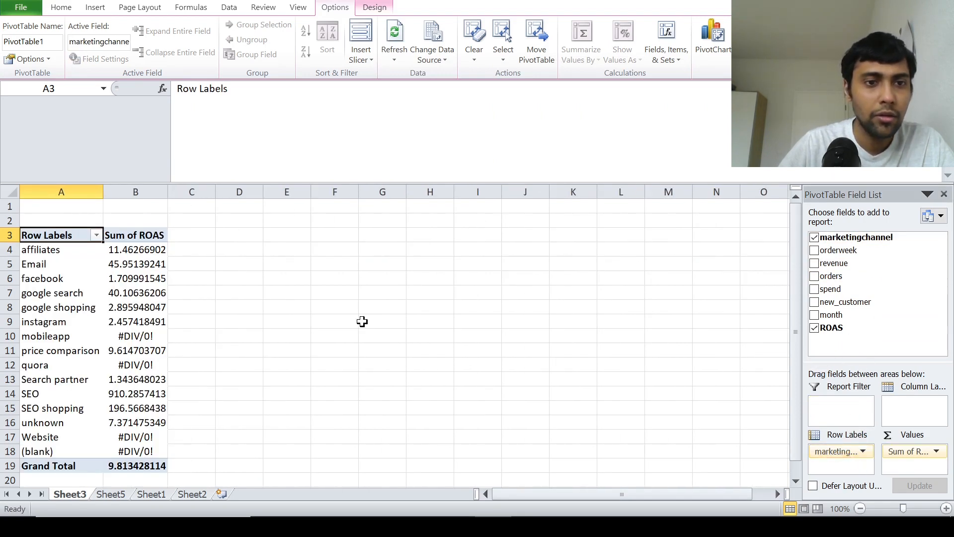
Step: Review the ROAS of each marketing channel in the PivotTable, from Email down to Website
click(120, 262)
key(Down)
key(Down)
key(Down)
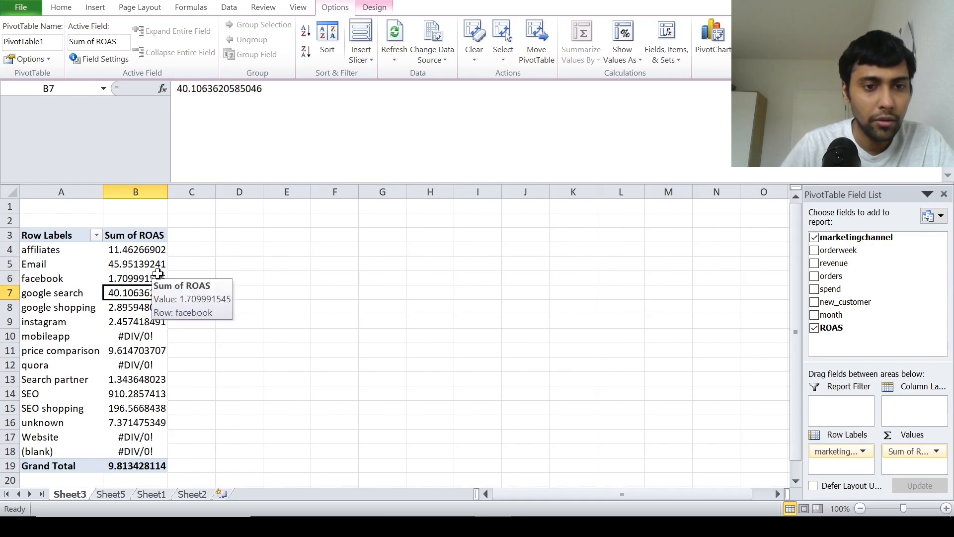
key(Down)
key(Down)
key(Down)
key(Down)
key(Down)
key(Down)
key(Down)
key(Down)
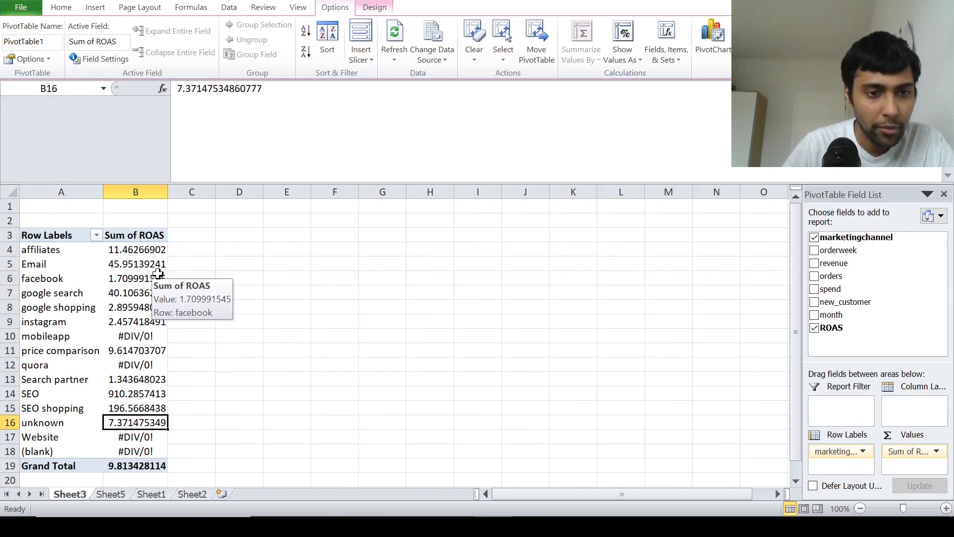
key(Down)
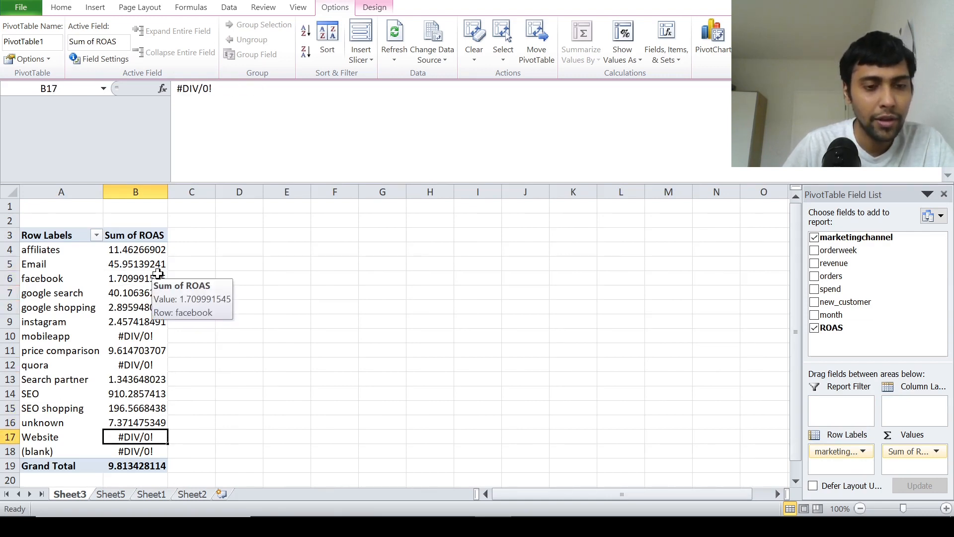
key(Left)
key(Right)
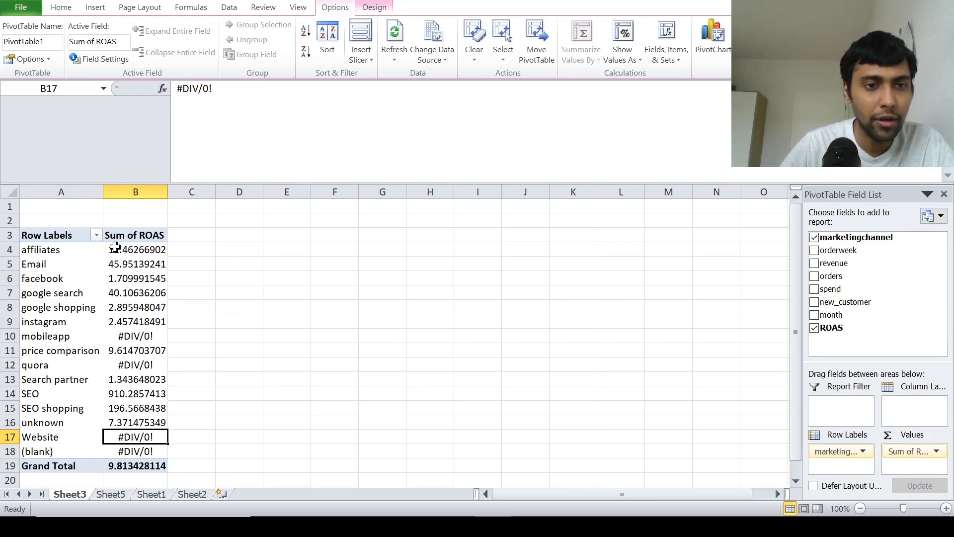
Step: Compare the ROAS of the Email channel with that of the channels below it, down to SEO
click(114, 247)
key(Down)
key(Left)
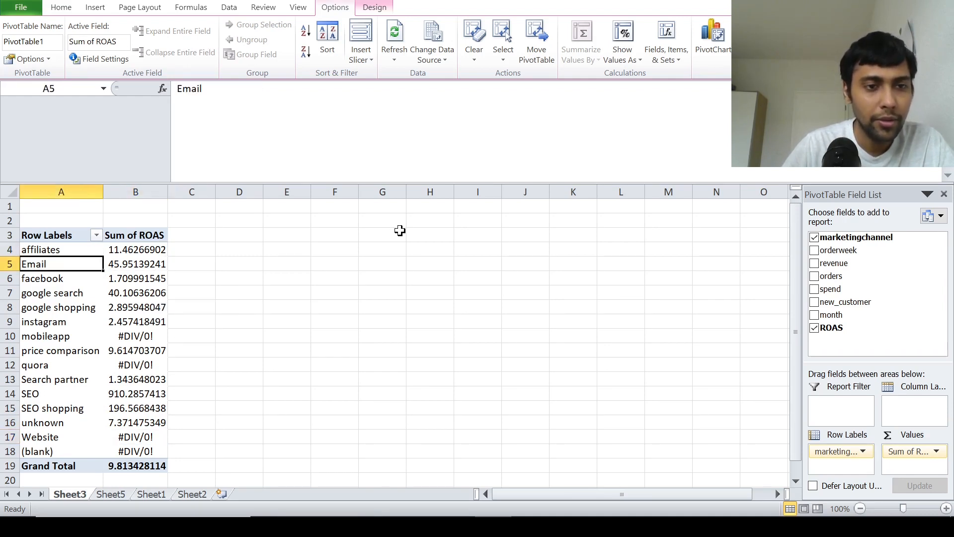
key(Down)
key(Right)
key(Up)
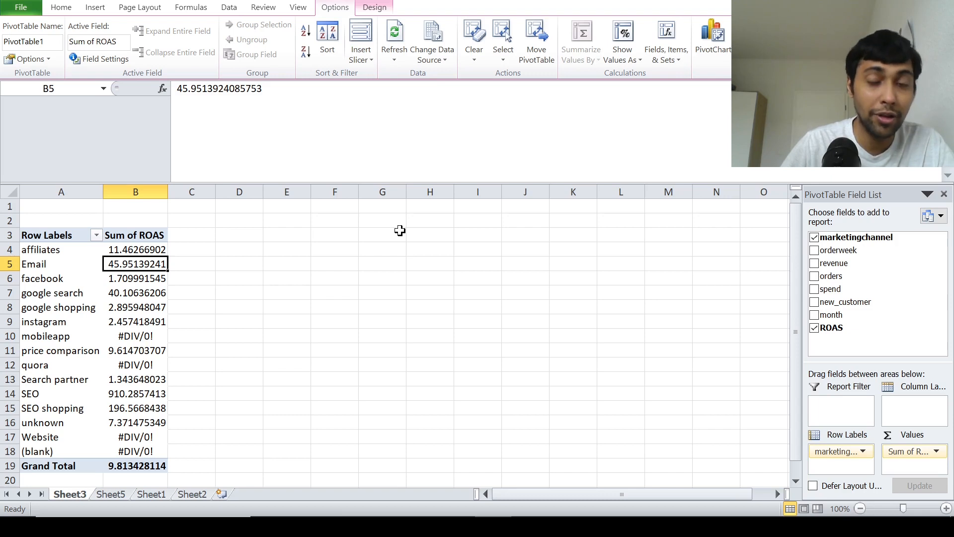
key(Down)
key(Down)
key(Down)
key(Down)
key(Down)
key(Down)
key(Down)
key(Down)
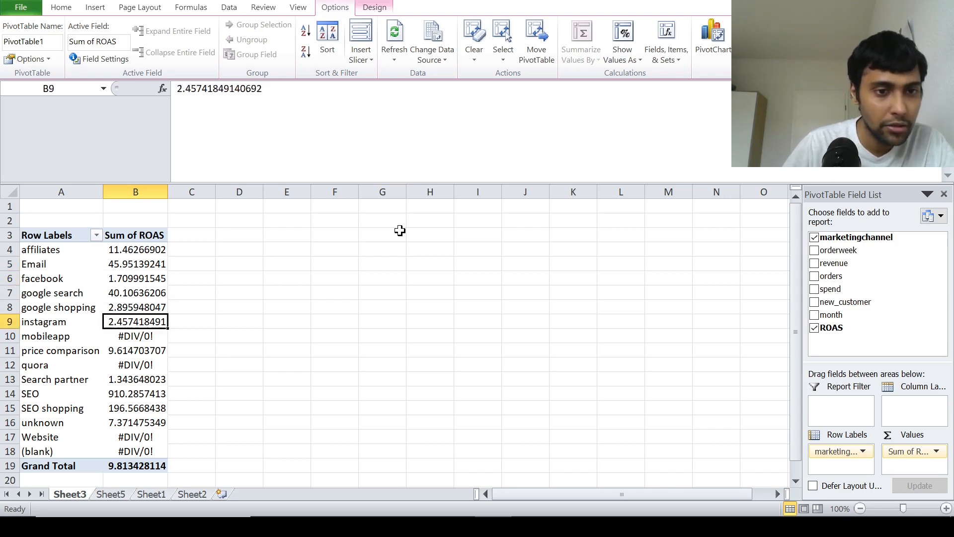
key(Down)
key(Down)
key(Up)
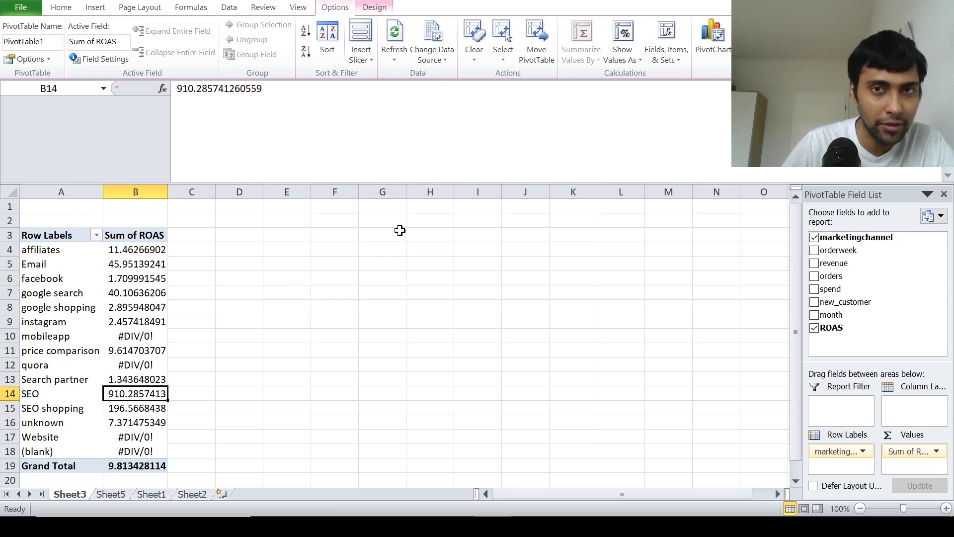
key(Down)
key(Up)
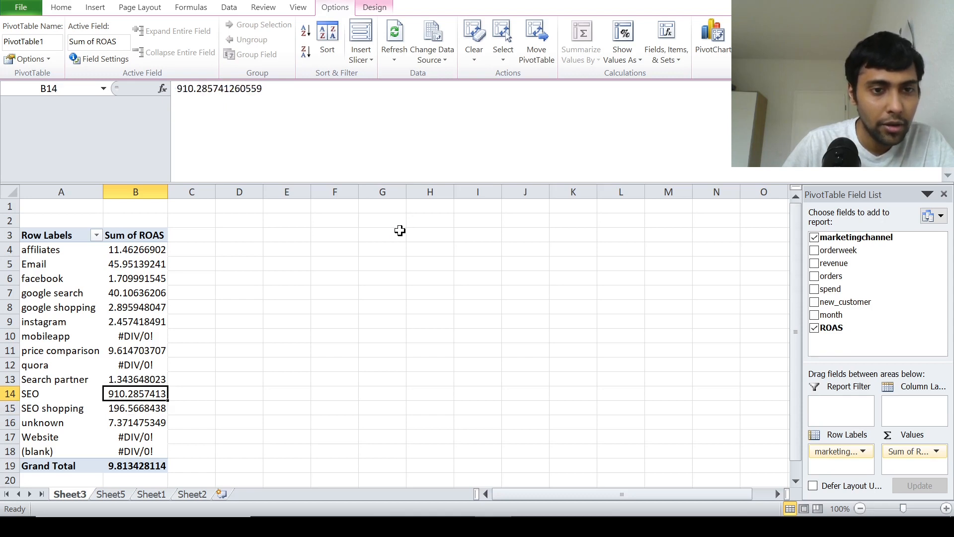
key(Up)
key(Down)
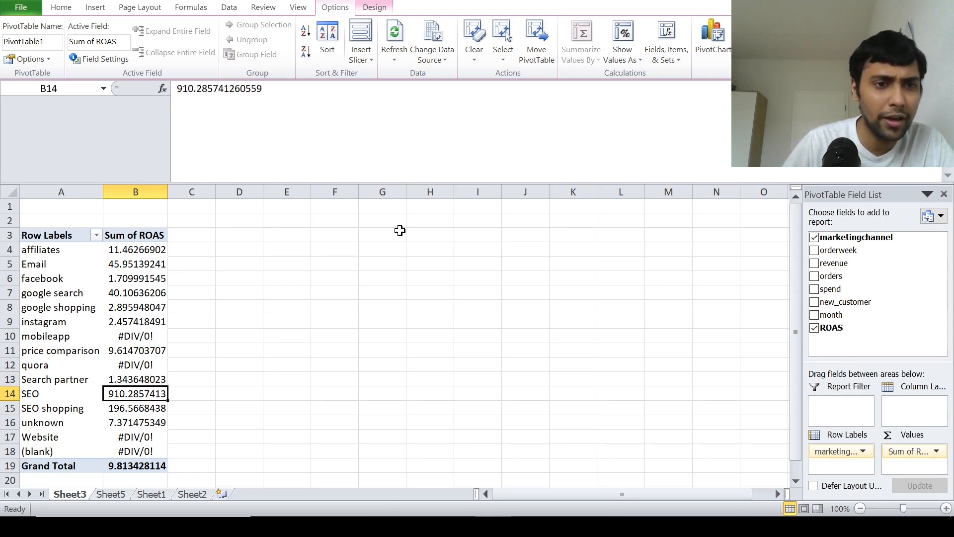
Step: Examine the ROAS of the paid channels, moving from SEO back up to google search and facebook
key(Up)
key(Up)
key(Up)
key(Up)
key(Up)
key(Up)
key(Up)
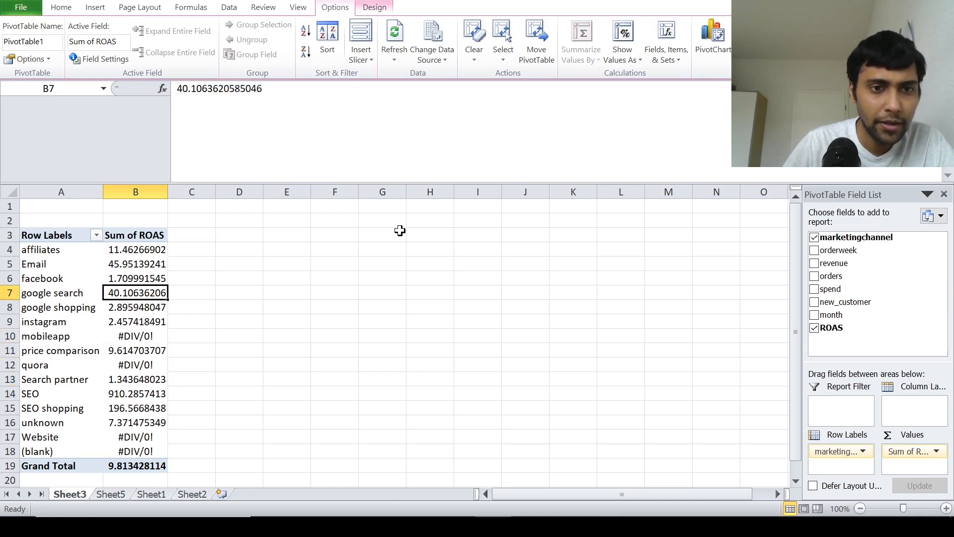
key(Up)
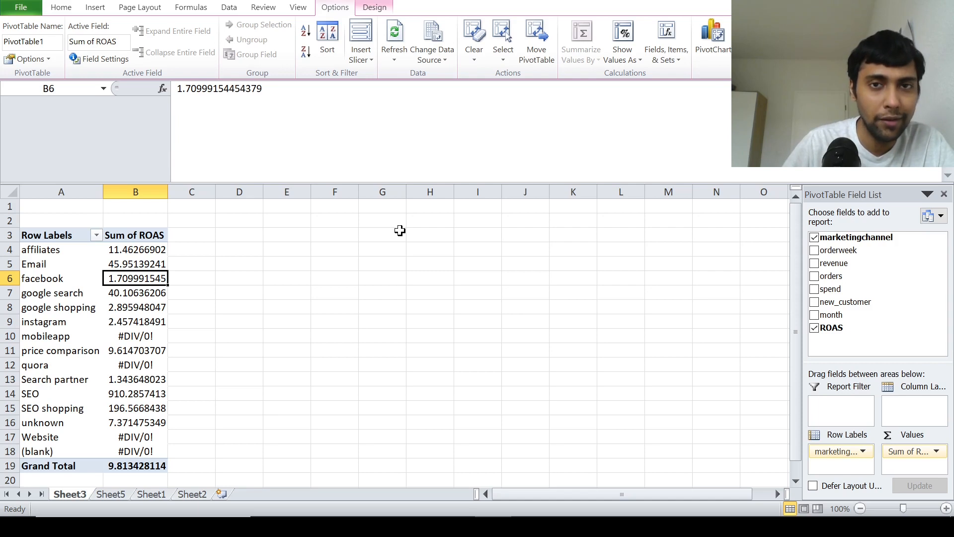
key(Down)
key(Down)
key(Down)
key(Down)
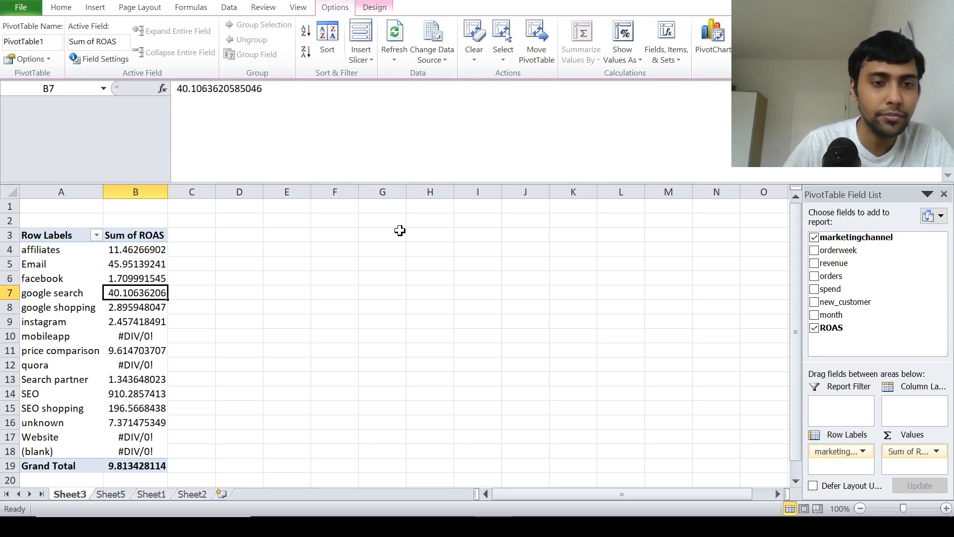
key(Up)
key(Up)
key(Up)
key(Up)
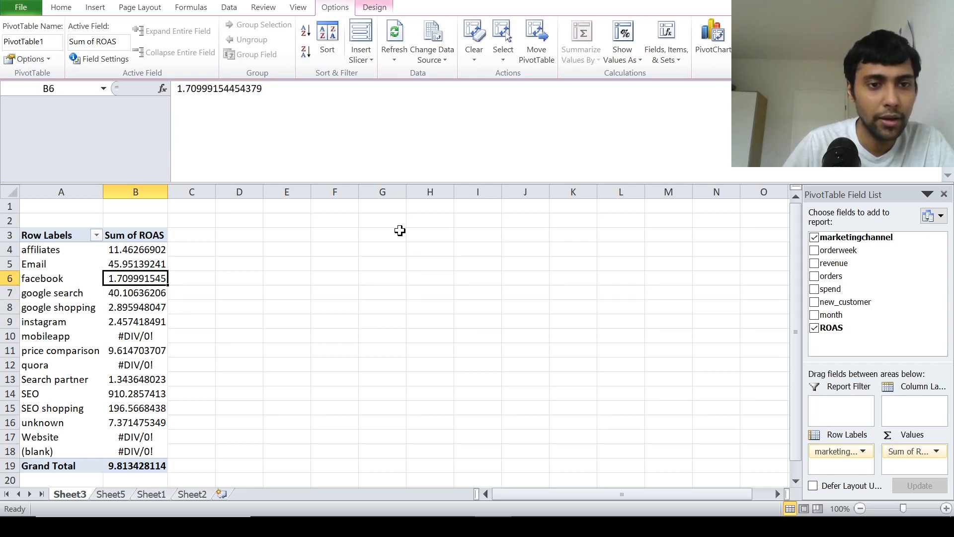
Step: Compare the ROAS of the facebook channel with that of the channels below it, down to Search partner
key(Down)
key(Down)
key(Down)
key(Down)
key(Down)
key(Down)
key(Down)
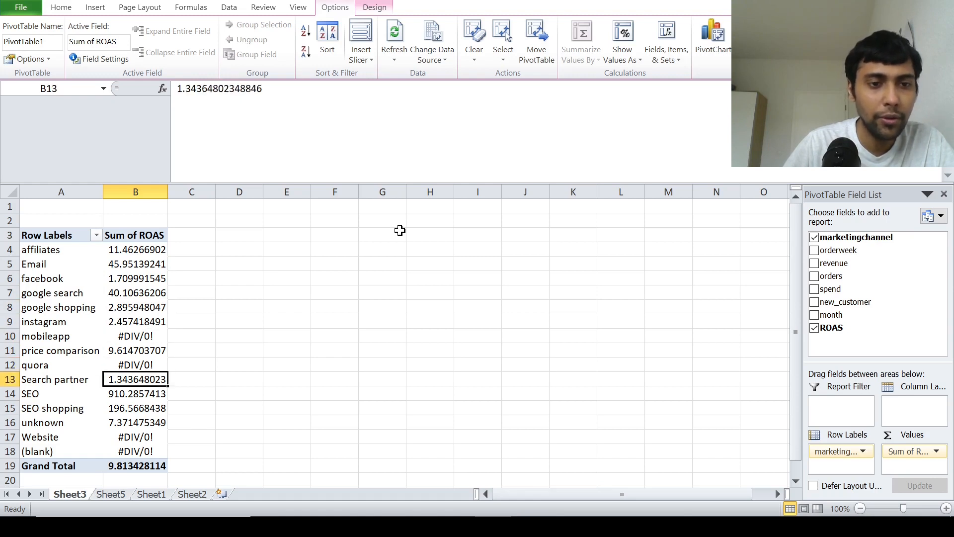
key(Up)
key(Up)
key(Up)
key(Up)
key(Up)
key(Up)
key(Up)
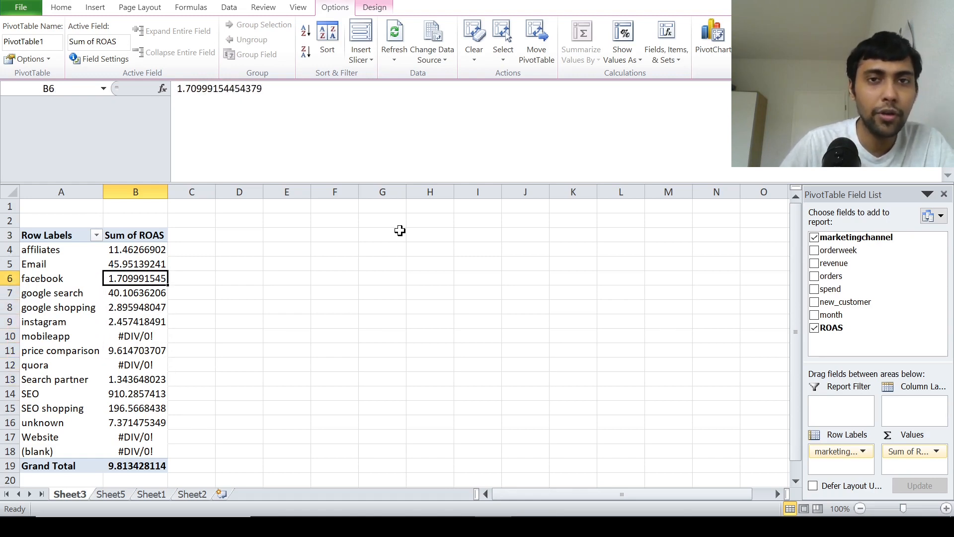
Step: Mark the Sheet1 task about computing ROAS with a pivot table as done and select the best AOV task
click(124, 496)
click(151, 494)
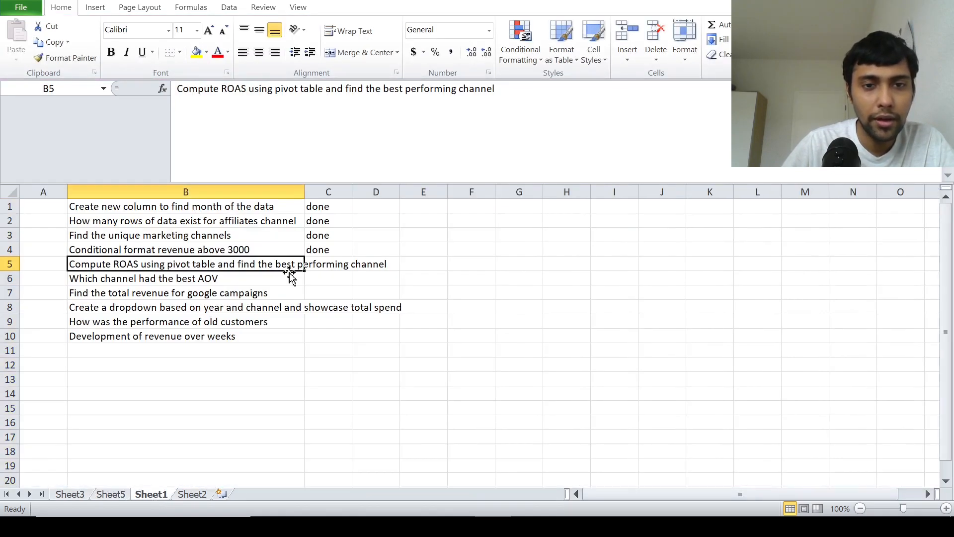
key(Right)
text(d)
key(Return)
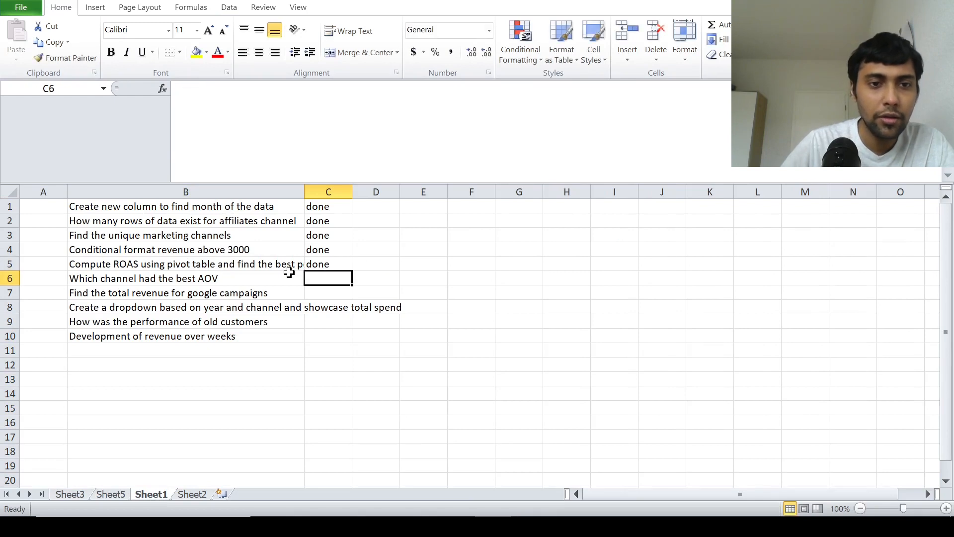
click(291, 277)
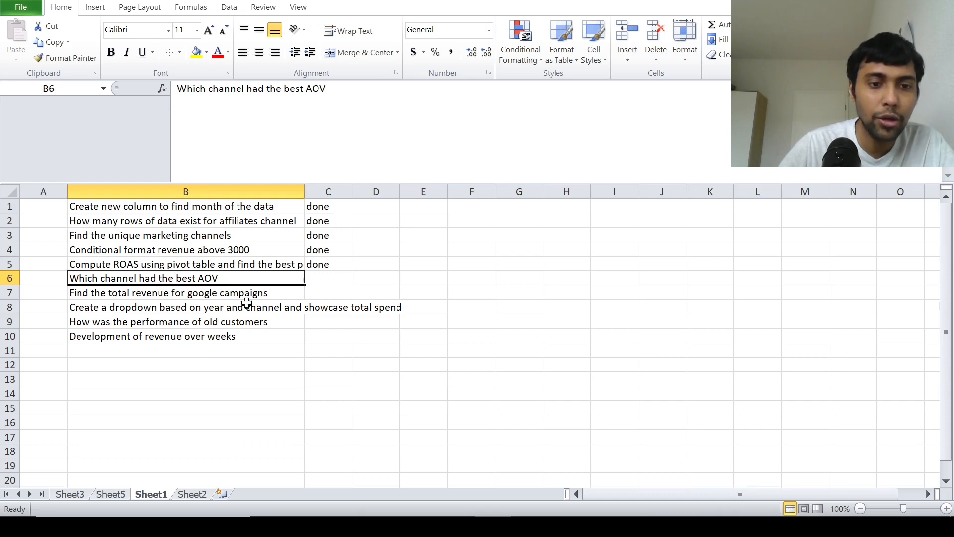
Step: Add a calculated field named AOV with the formula = revenue/ orders to the PivotTable on Sheet3
click(85, 495)
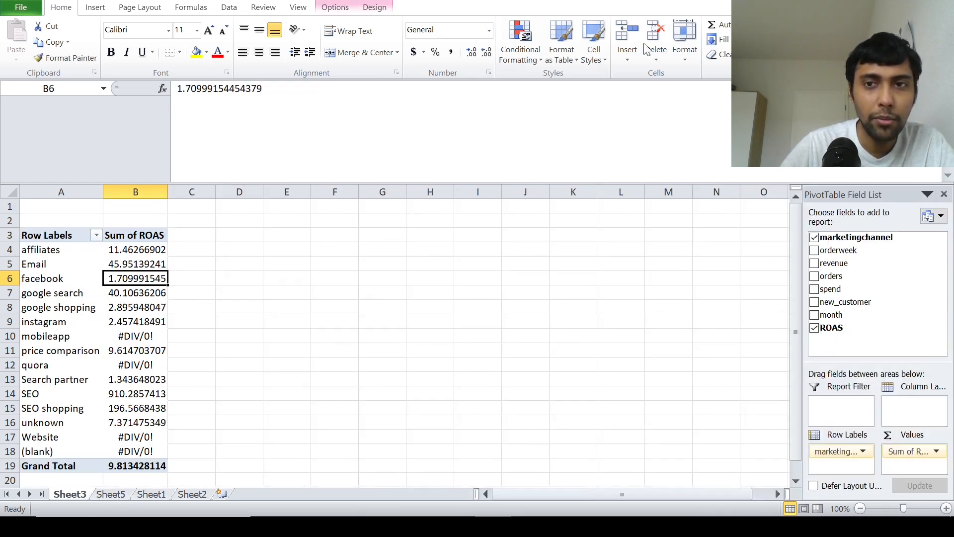
click(330, 8)
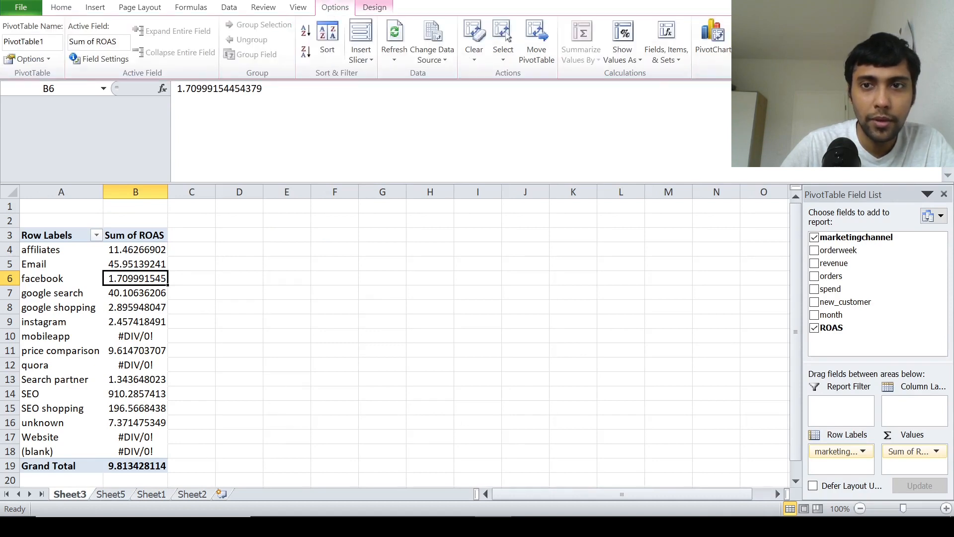
click(667, 55)
click(669, 52)
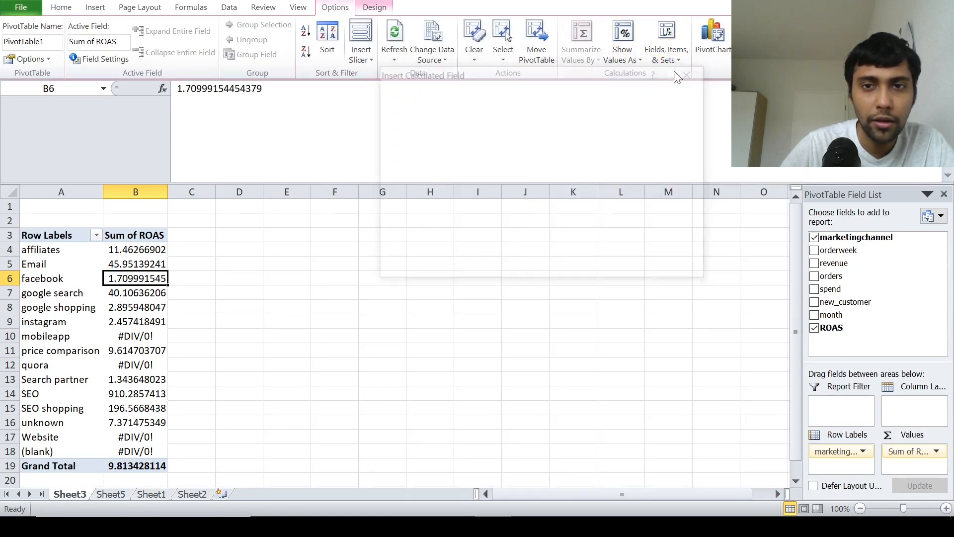
click(670, 52)
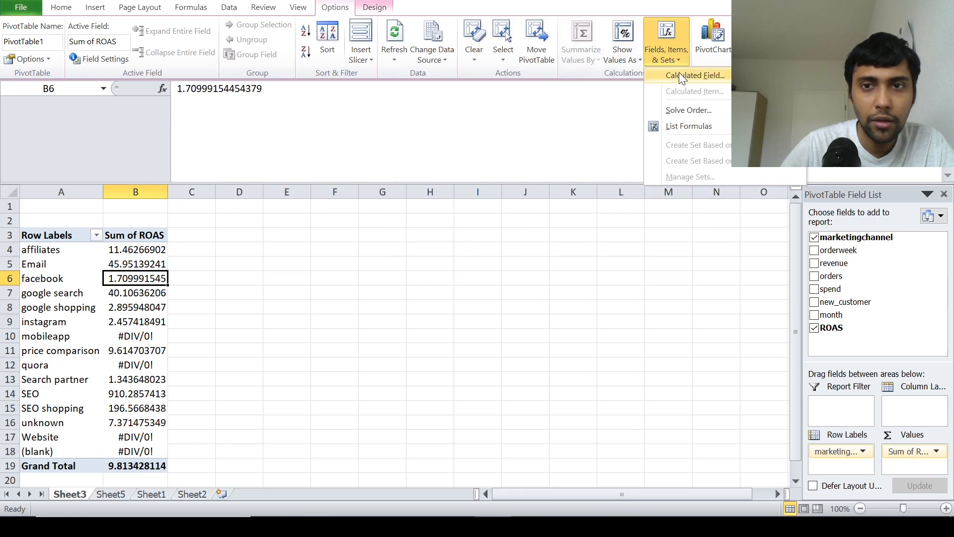
click(679, 75)
text(AOV)
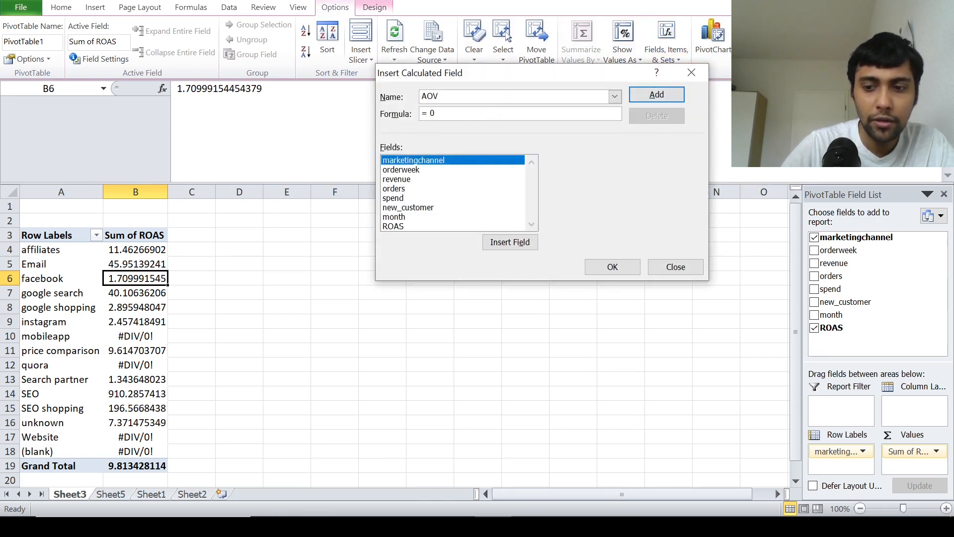
key(BackSpace)
double_click(405, 179)
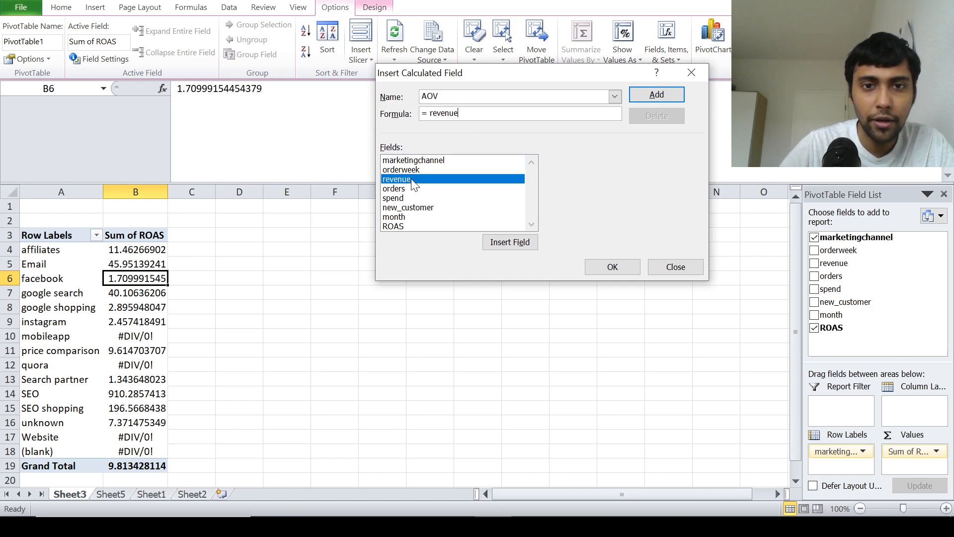
text(/)
double_click(403, 191)
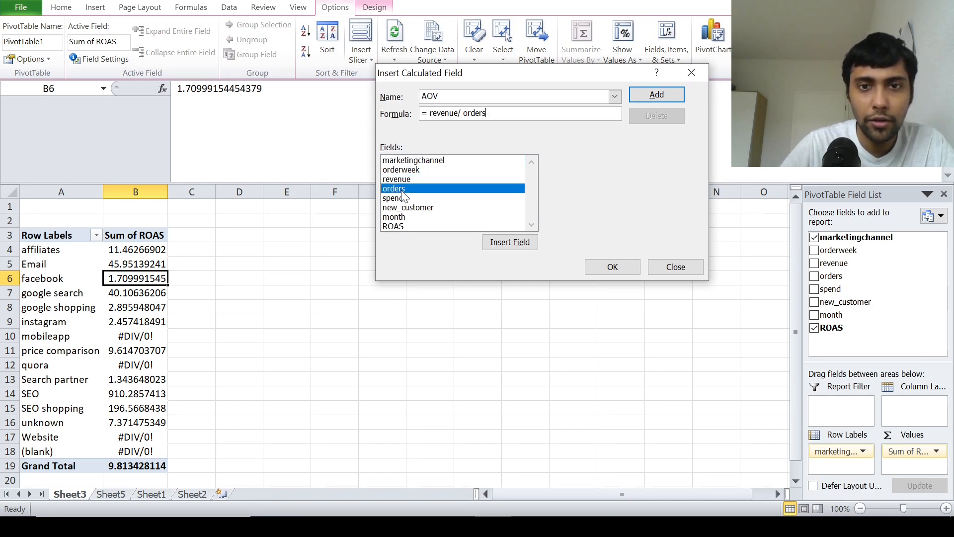
click(656, 94)
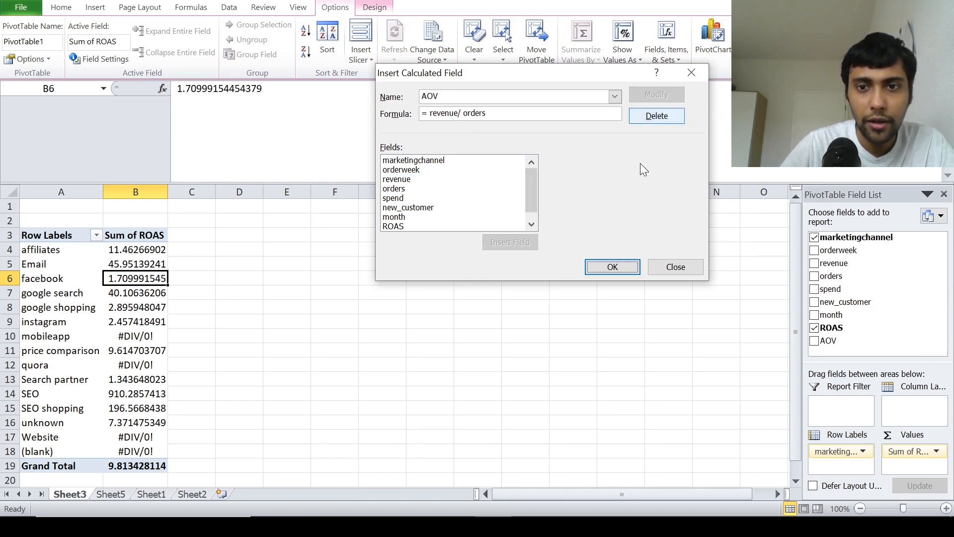
click(610, 265)
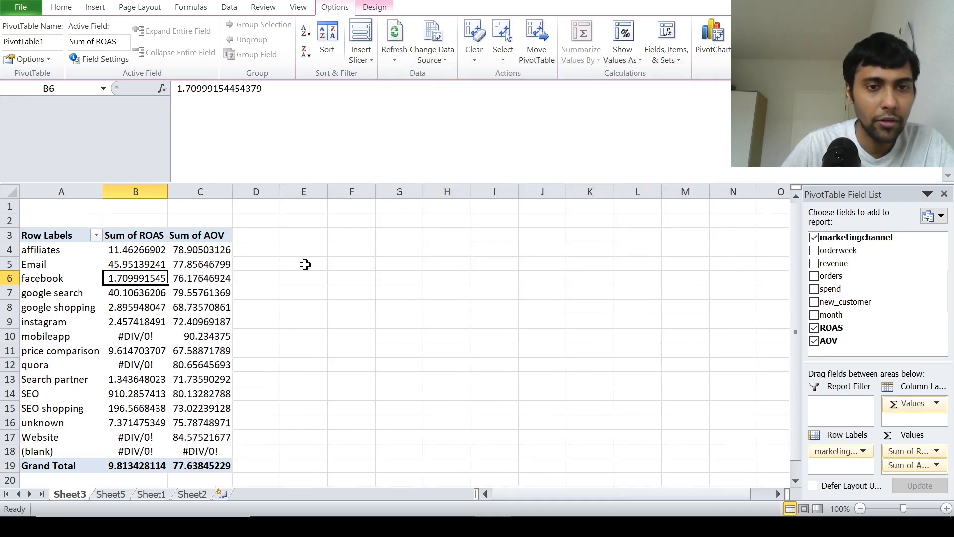
Step: Review the AOV of each marketing channel in the PivotTable, down to Website
click(282, 262)
key(Left)
key(Left)
key(Up)
key(Down)
key(Down)
key(Down)
key(Down)
key(Down)
key(Down)
key(Down)
key(Down)
key(Down)
key(Down)
key(Down)
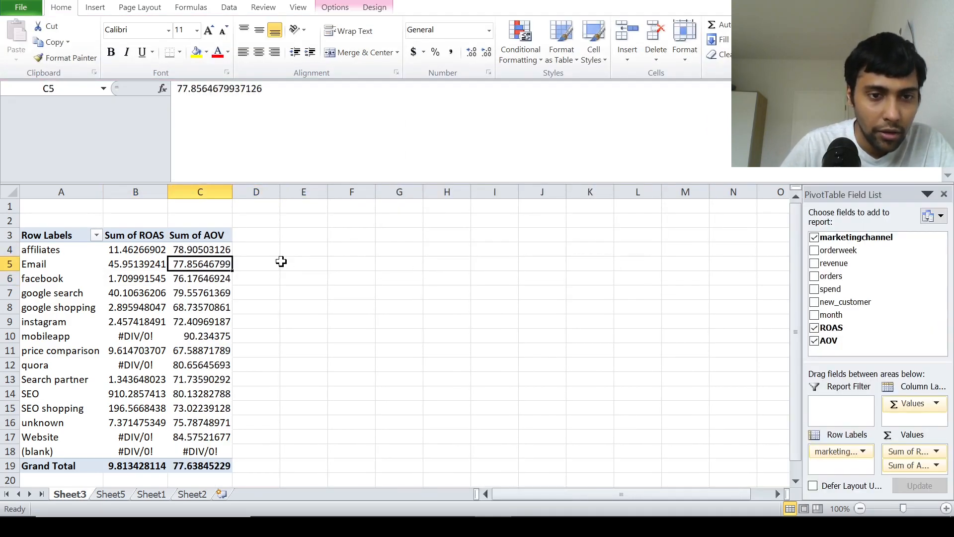
key(Down)
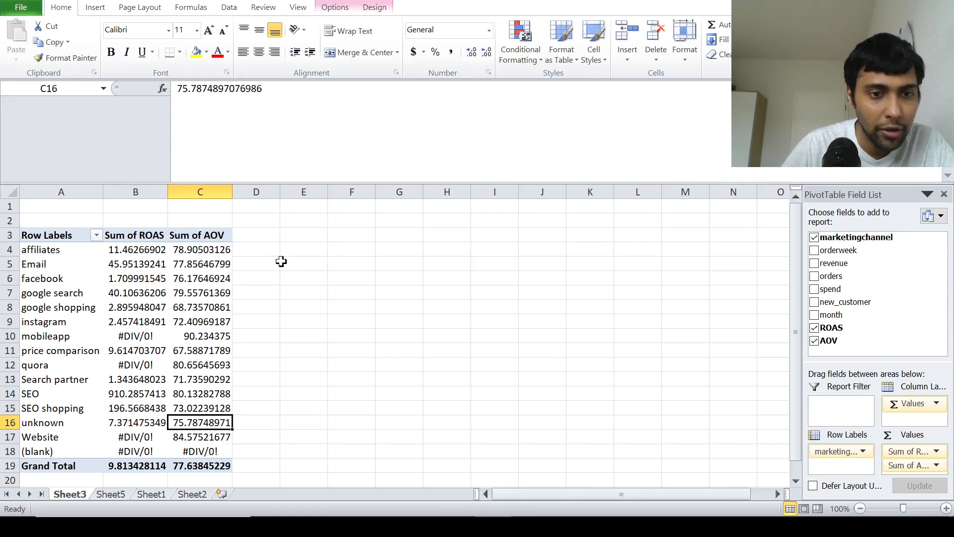
key(Down)
Step: Examine the Website channel's row, checking its label, ROAS and AOV against each other
key(Left)
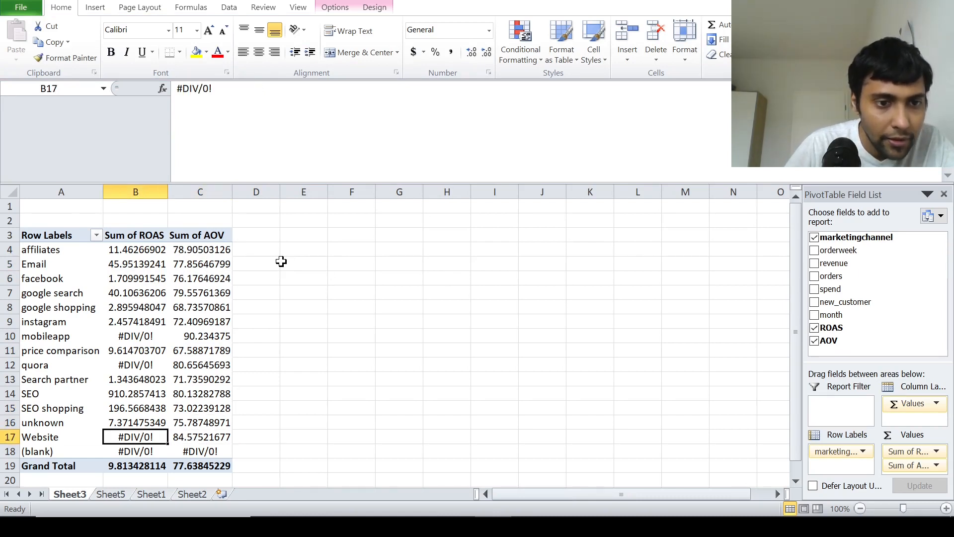
key(Left)
key(Right)
key(Left)
key(Right)
key(Right)
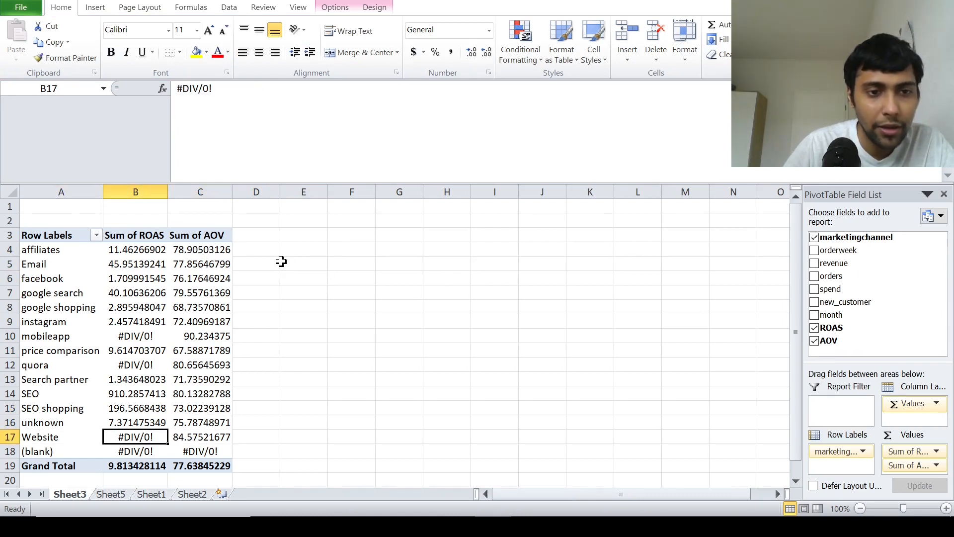
key(Left)
key(Left)
key(Right)
key(Right)
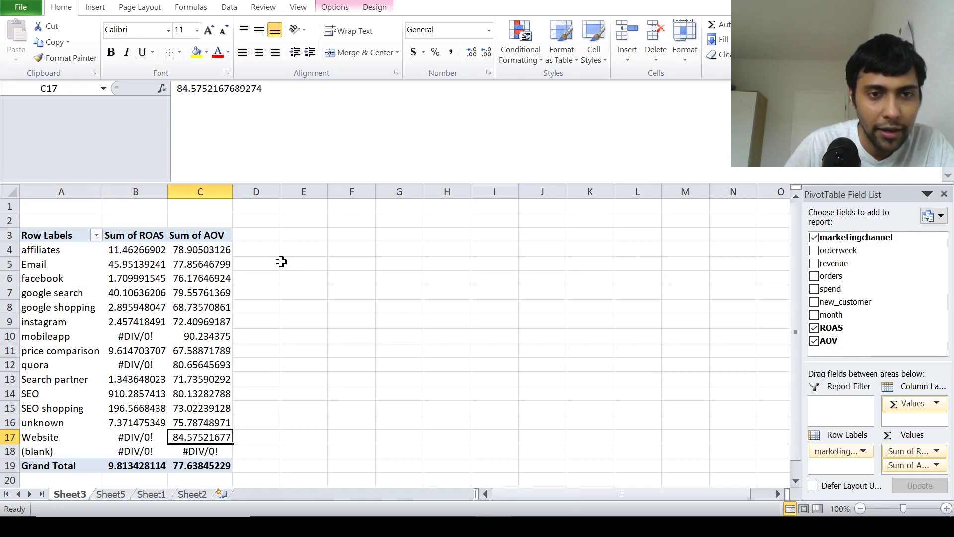
Step: Compare the AOV of quora, SEO and mobileapp with that of the channels above them, up to affiliates
key(Up)
key(Up)
key(Up)
key(Up)
key(Up)
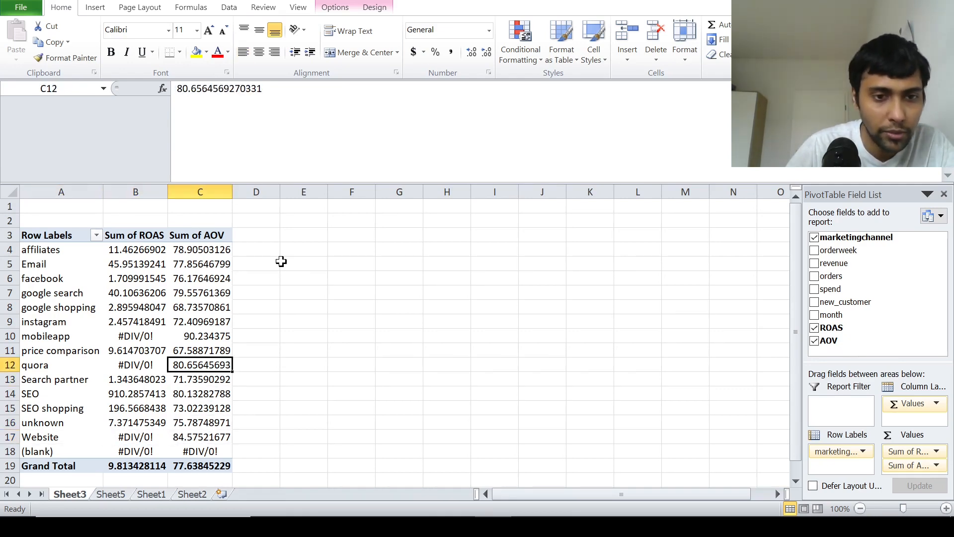
key(Down)
key(Down)
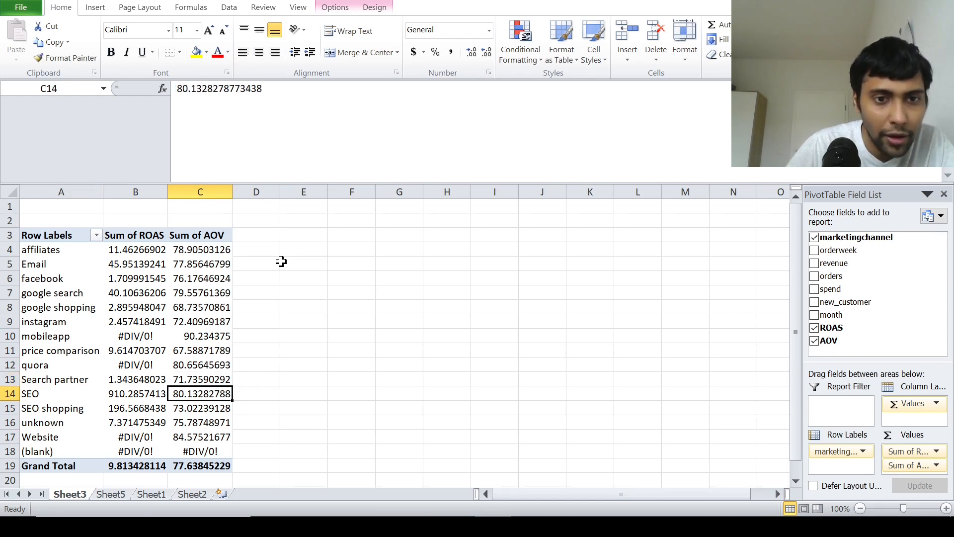
key(Up)
key(Up)
key(Up)
key(Up)
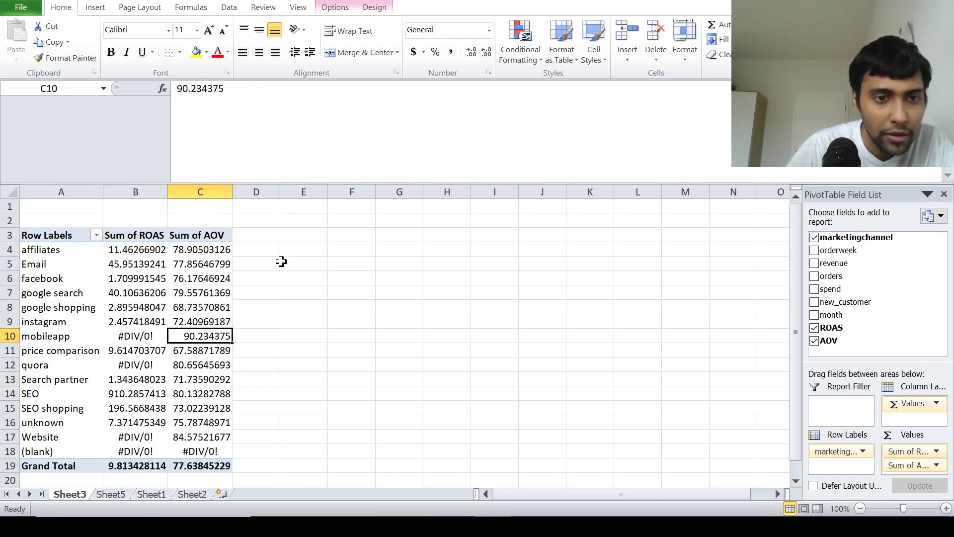
key(Left)
key(Left)
key(Right)
key(Right)
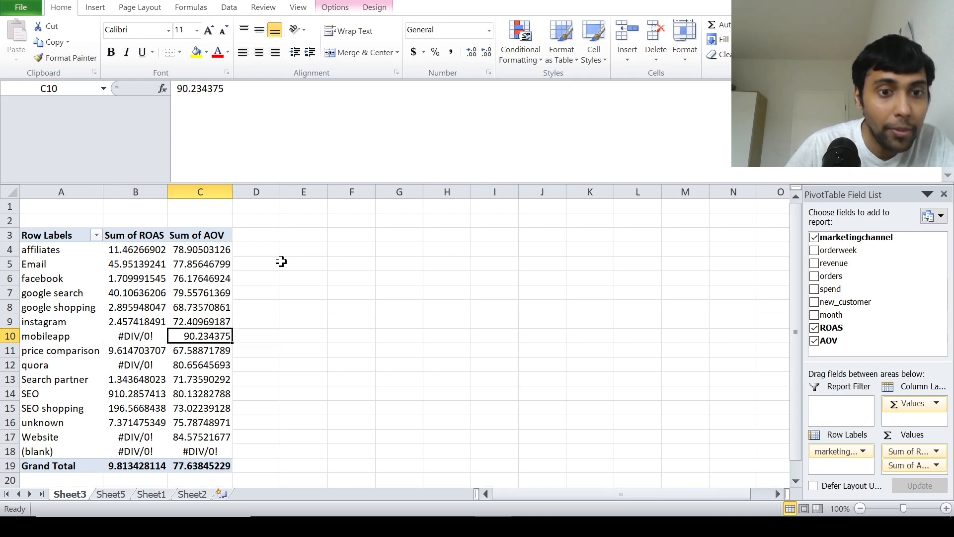
key(Up)
key(Up)
key(Up)
key(Up)
key(Up)
key(Up)
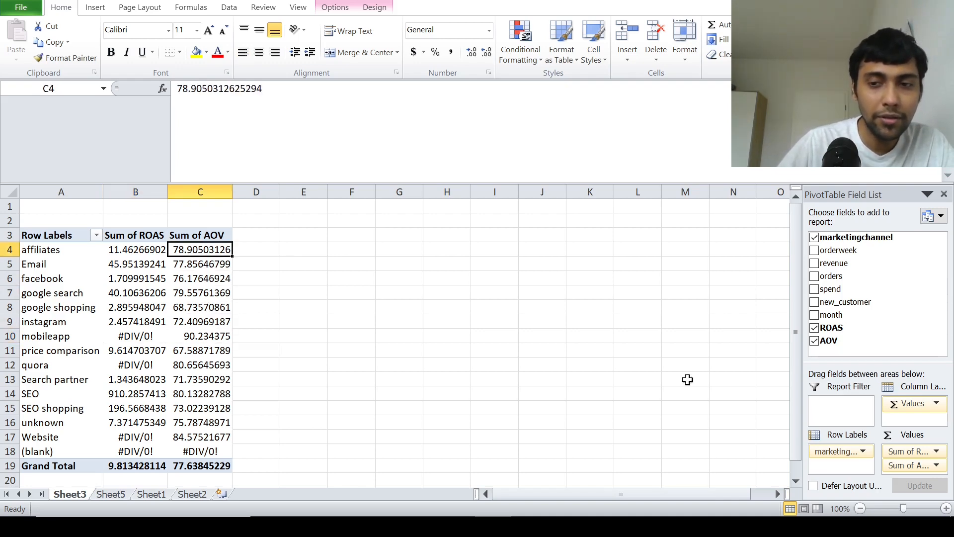
Step: Sort the PivotTable's marketing channels by Sum of AOV from largest to smallest
right_click(211, 270)
mouse_move(281, 341)
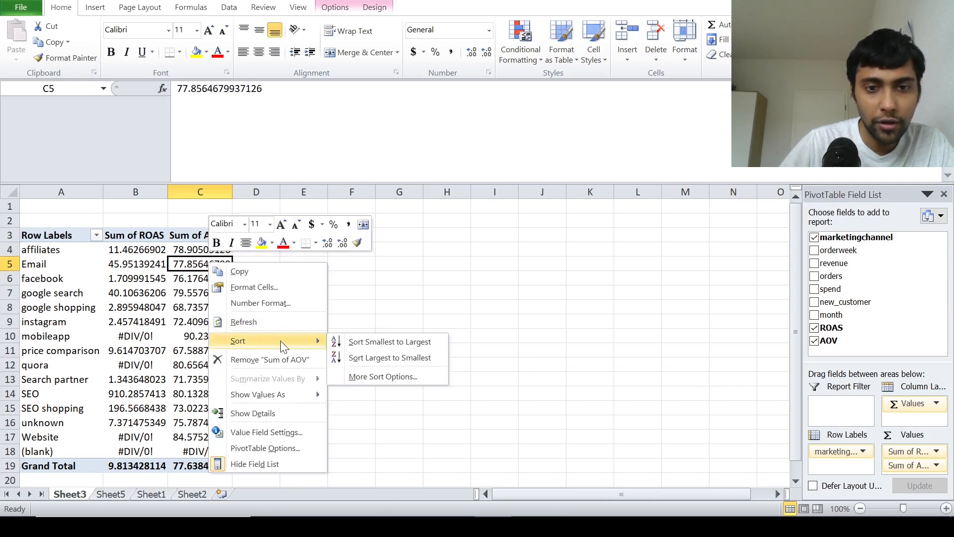
click(369, 354)
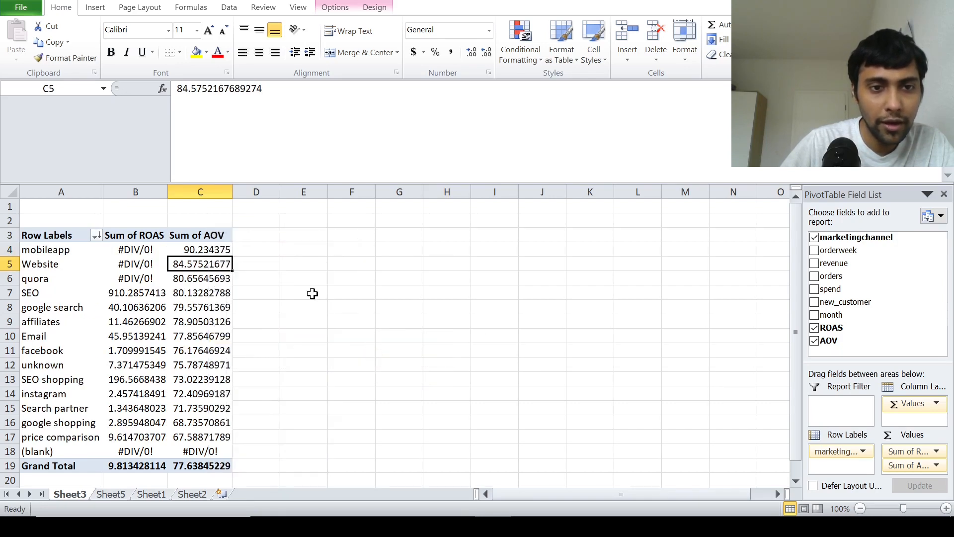
Step: Identify the top-ranked channel by AOV and compare it with the two channels directly below it
key(Up)
key(Left)
key(Left)
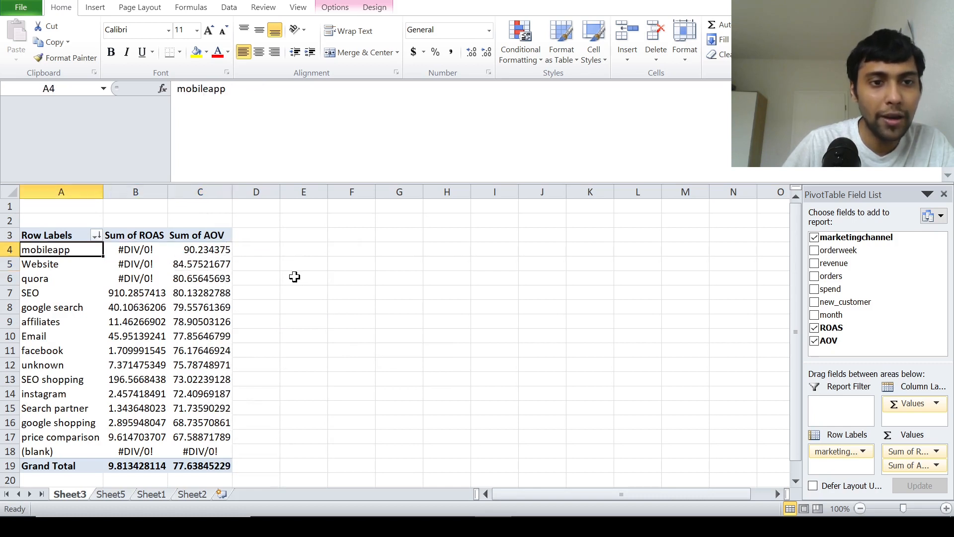
key(Right)
key(Right)
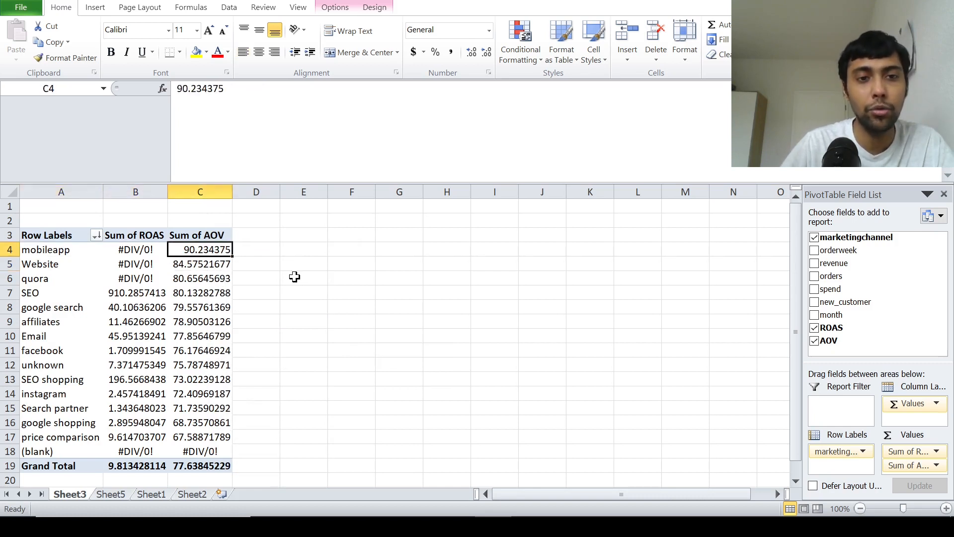
key(Down)
key(Down)
key(Up)
key(Up)
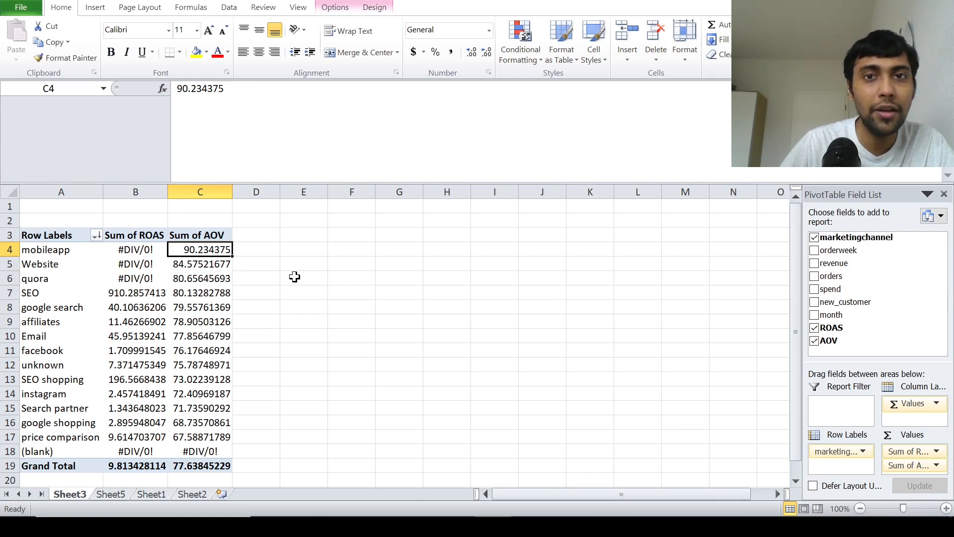
Step: Look through the sorted AOV values from the first channel down to unknown
key(Down)
key(Down)
key(Down)
key(Down)
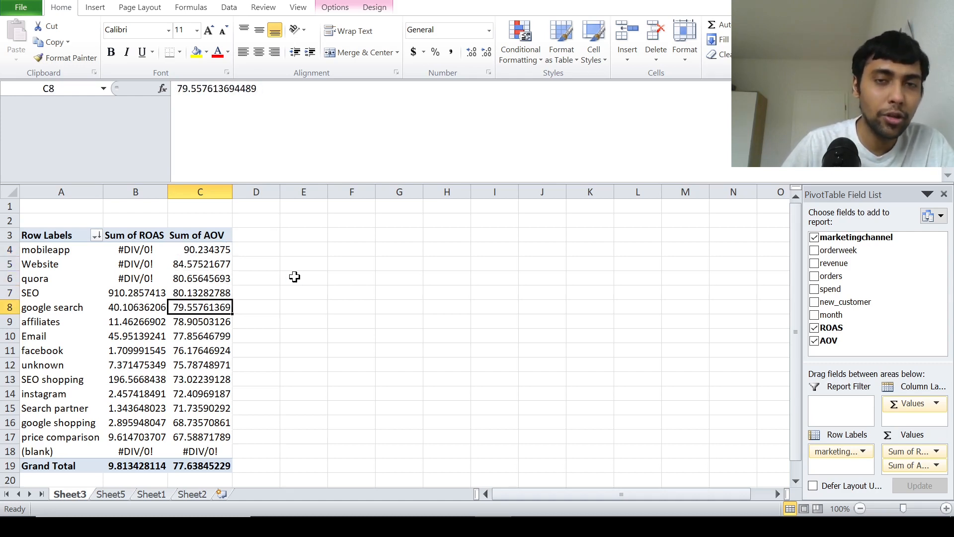
key(Down)
key(Up)
key(Up)
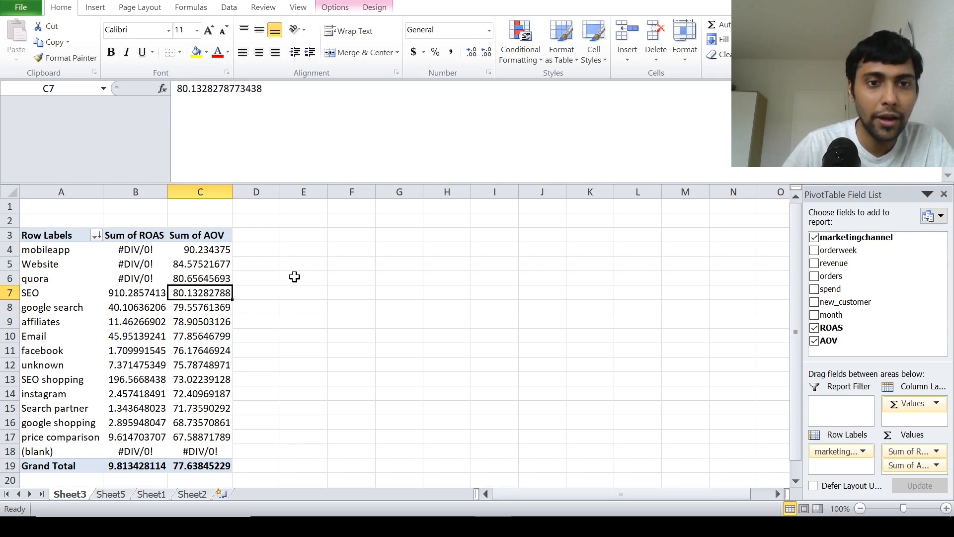
key(Up)
key(Up)
key(Up)
key(Down)
key(Down)
key(Down)
key(Down)
key(Down)
key(Down)
key(Down)
key(Down)
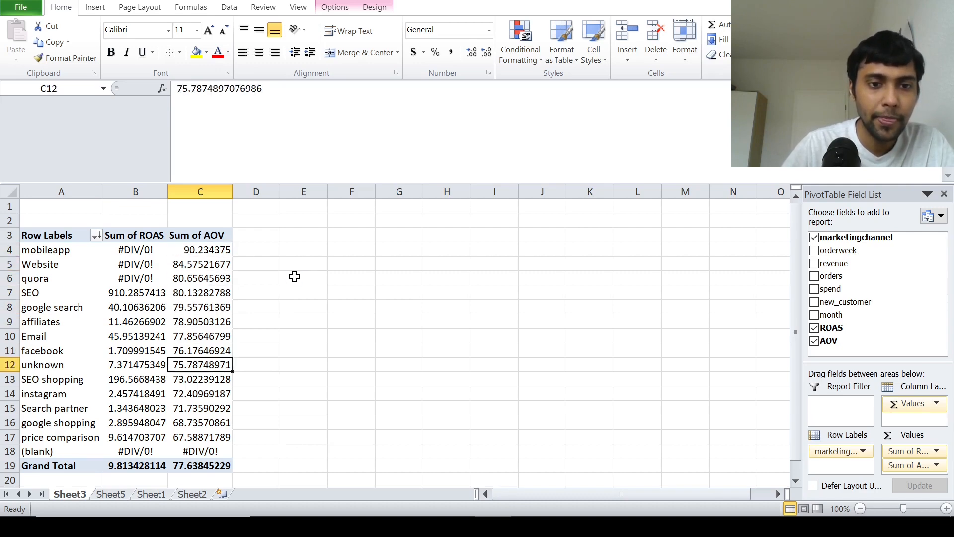
Step: Mark the Sheet1 task about the best AOV as done and select the google campaigns revenue task
click(145, 494)
key(Right)
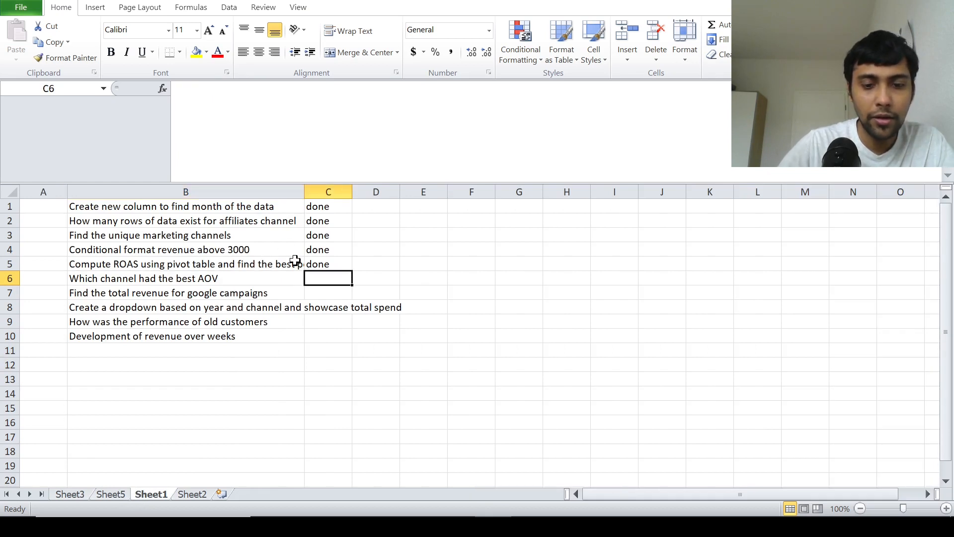
text(done)
key(Return)
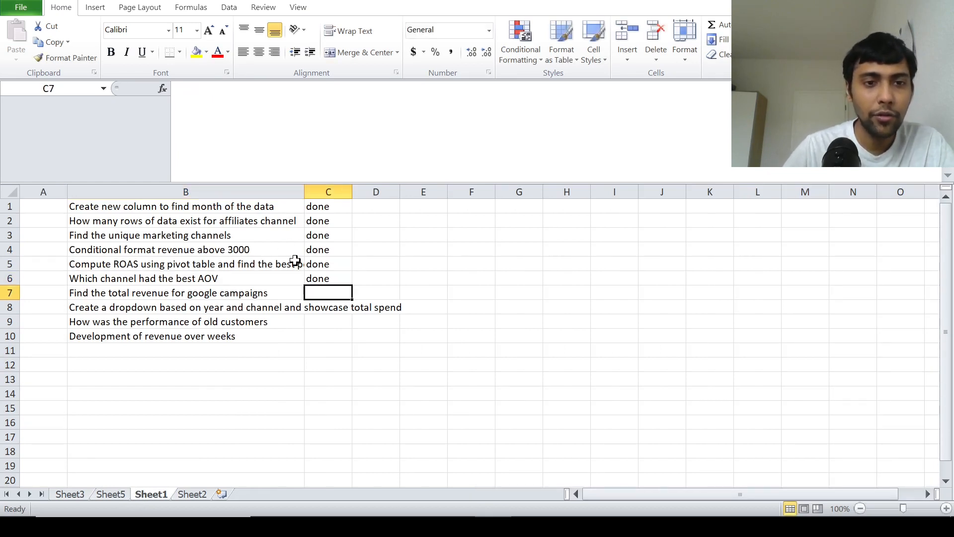
key(Left)
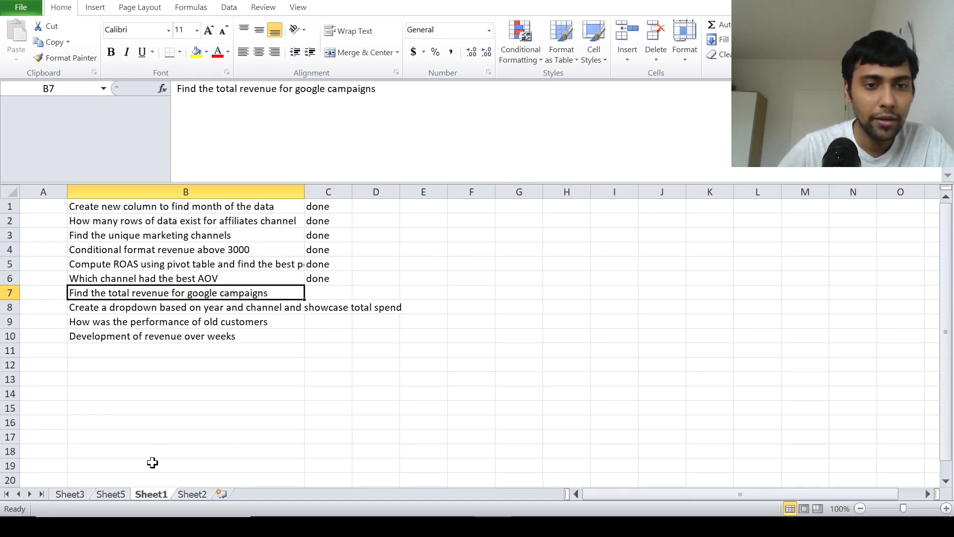
Step: Turn on filters for the header row of the marketing data in Sheet5
click(111, 494)
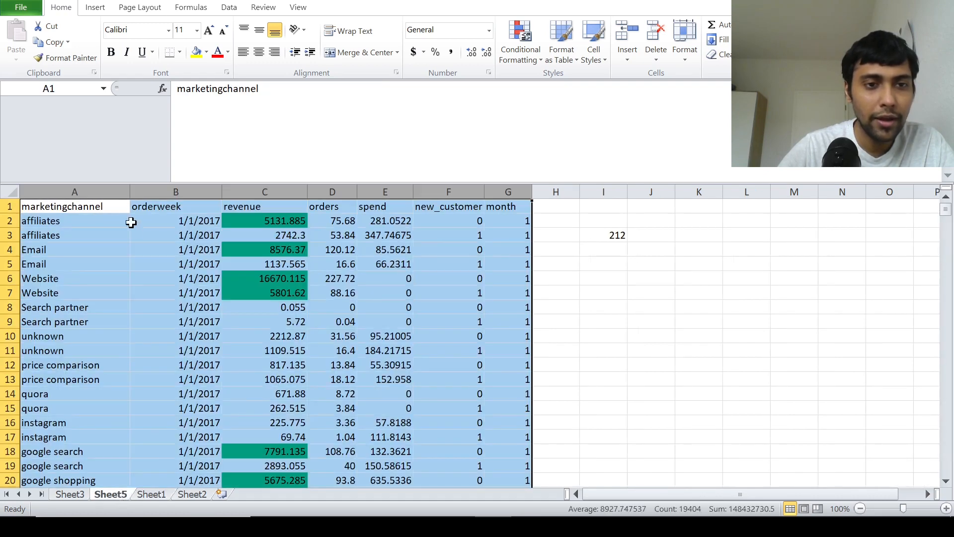
click(110, 208)
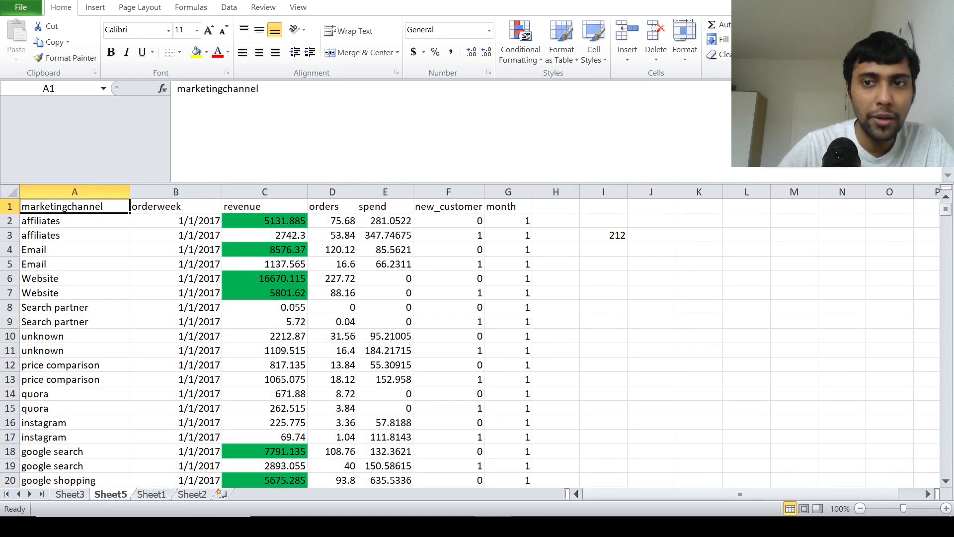
key(ctrl+shift+l)
key(F2)
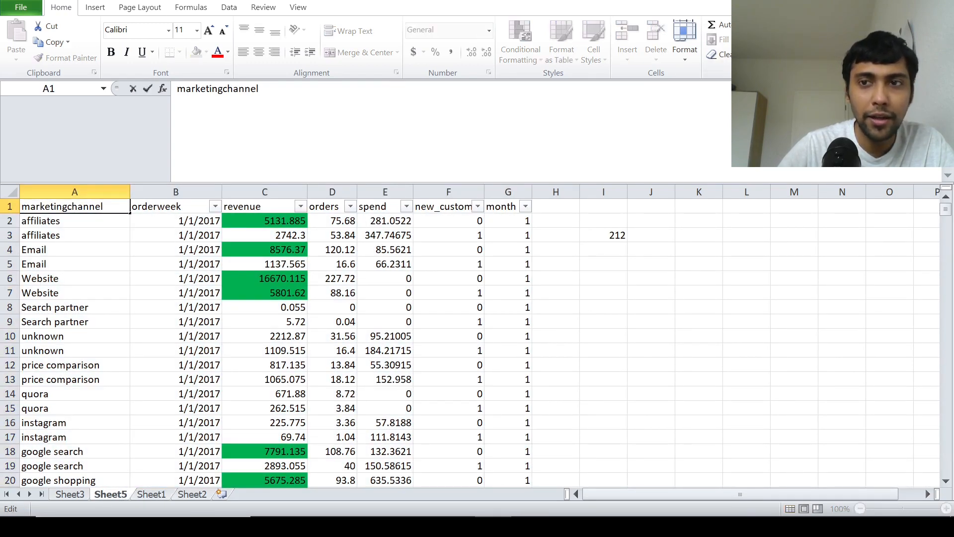
click(88, 244)
drag(88, 243, 88, 206)
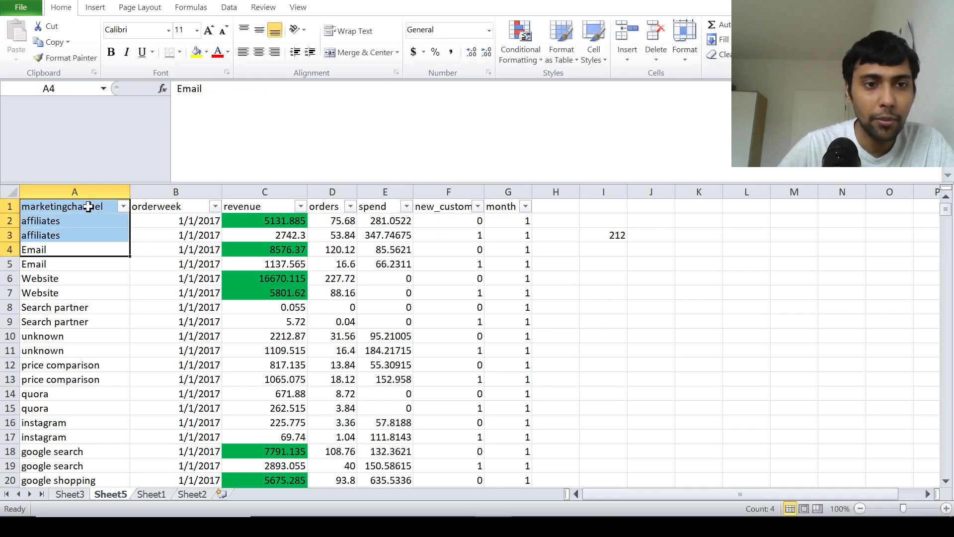
click(89, 206)
Step: Filter the marketingchannel column by searching for google and keeping only google search and google shopping
click(124, 207)
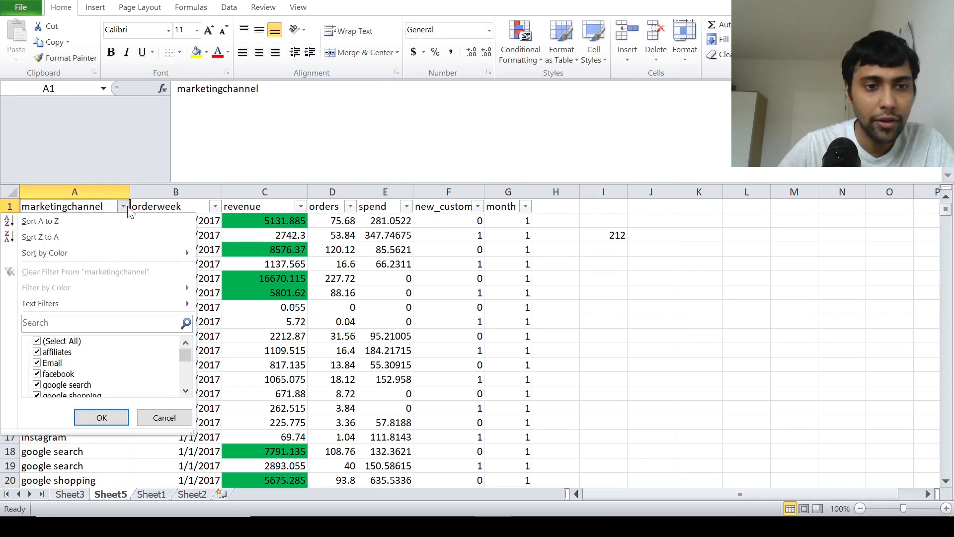
click(119, 322)
text(googl)
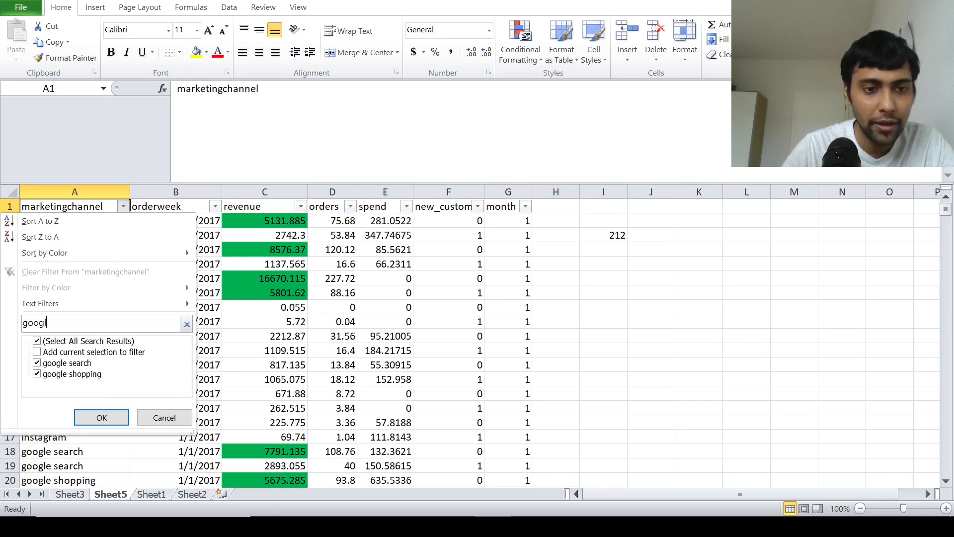
text(e)
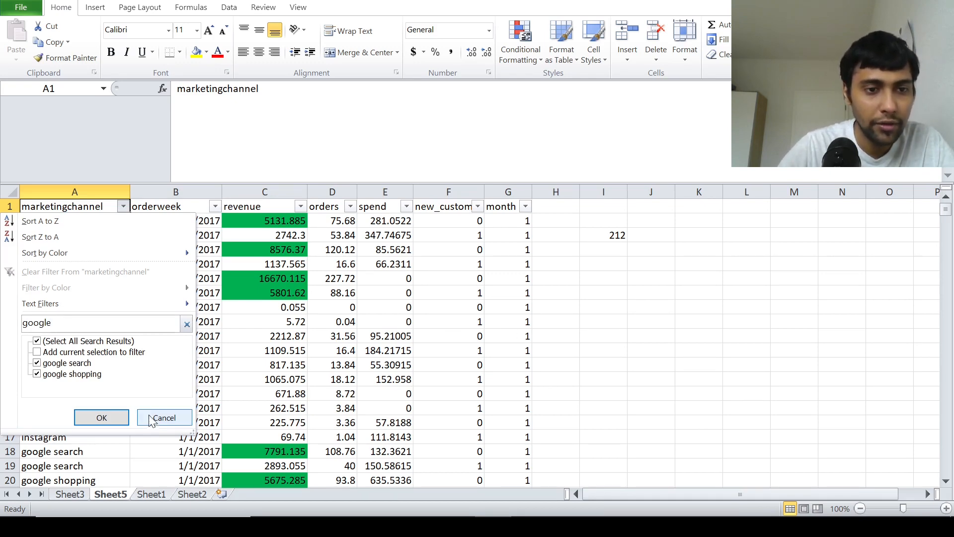
click(38, 341)
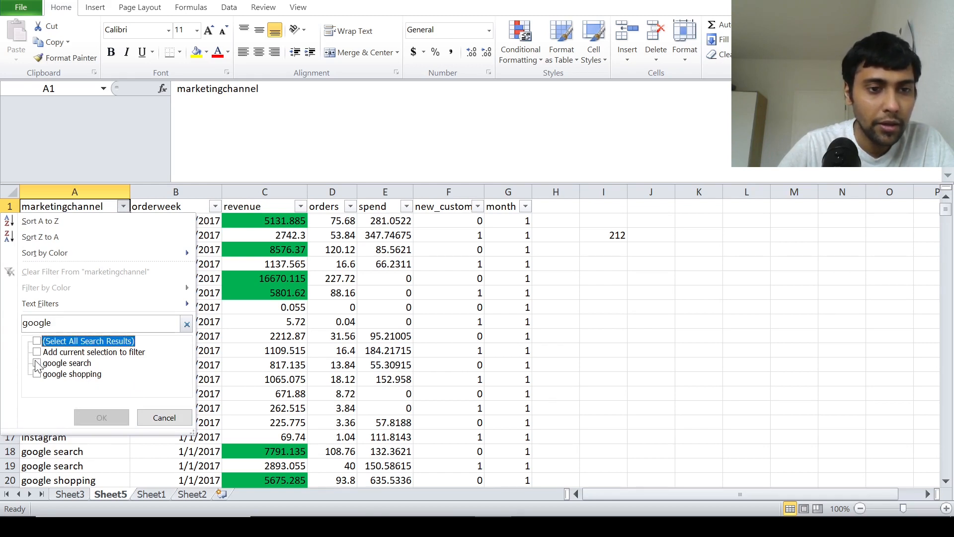
click(37, 364)
click(39, 375)
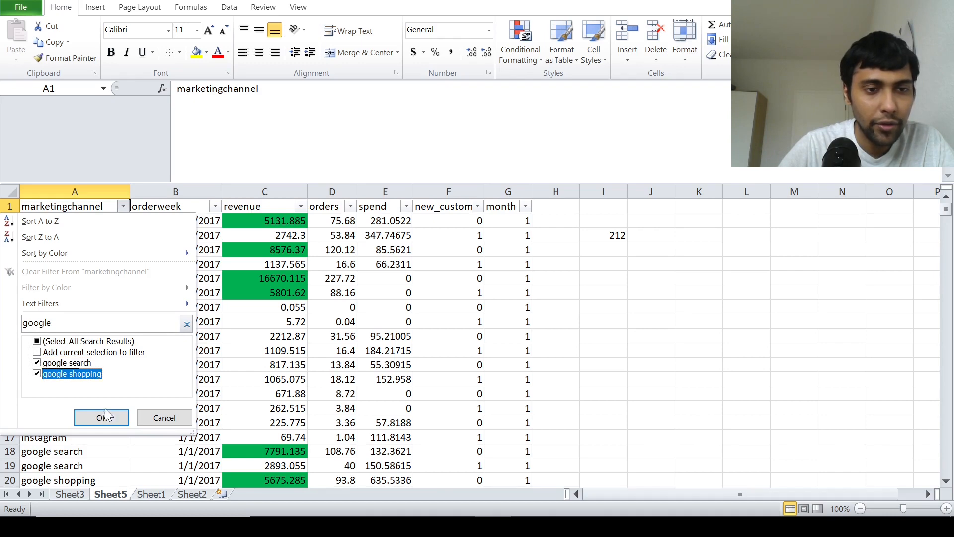
click(109, 417)
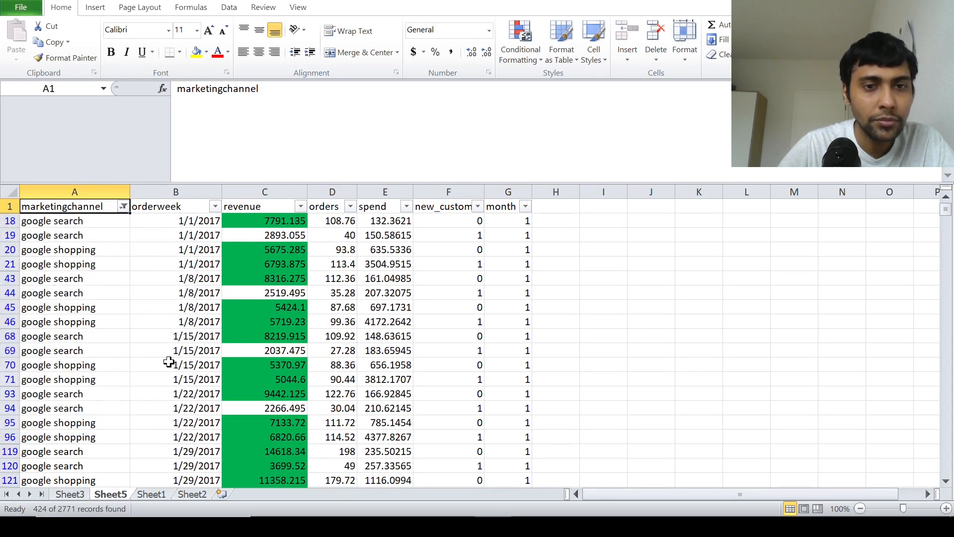
Step: Check the sum of the filtered revenue column and mark the google campaigns revenue task in Sheet1 as done
click(280, 185)
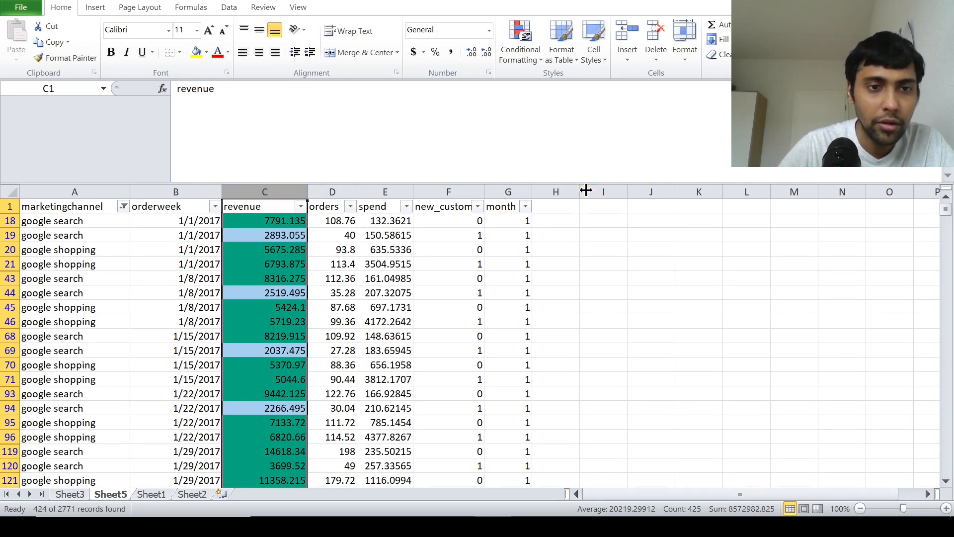
click(556, 251)
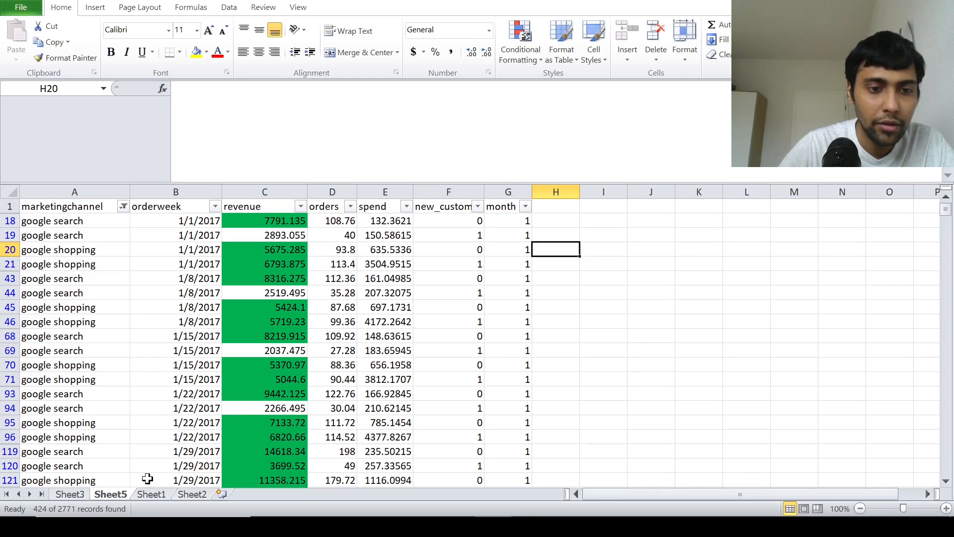
click(151, 495)
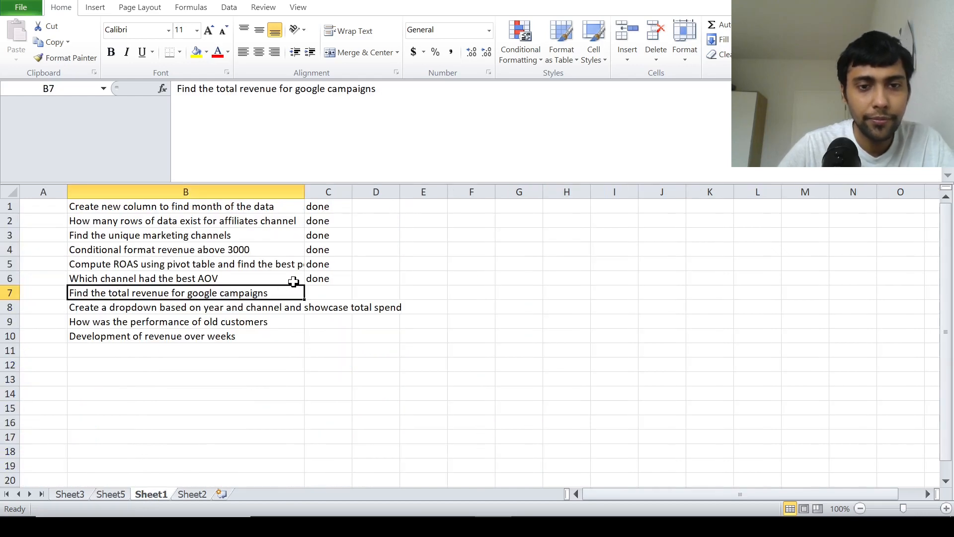
key(Right)
text(done)
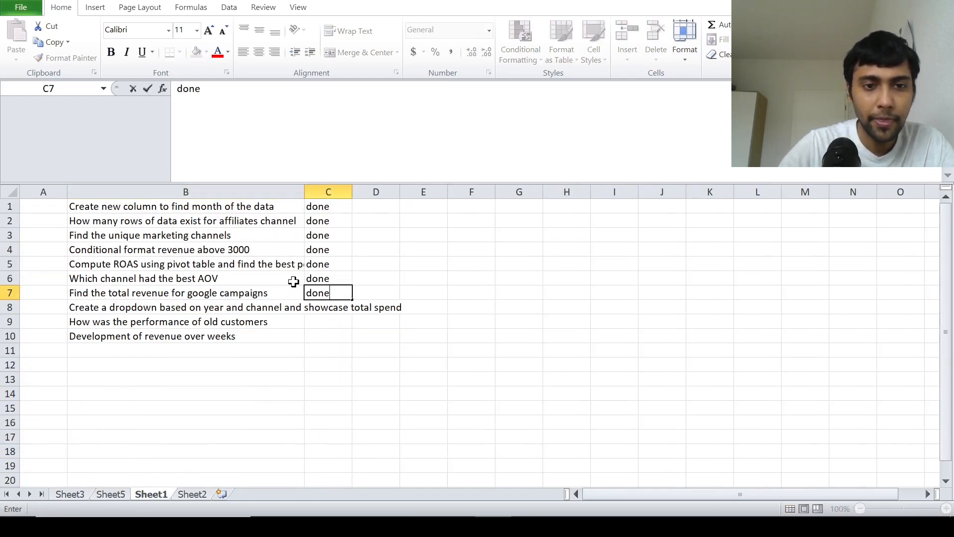
key(Return)
key(Left)
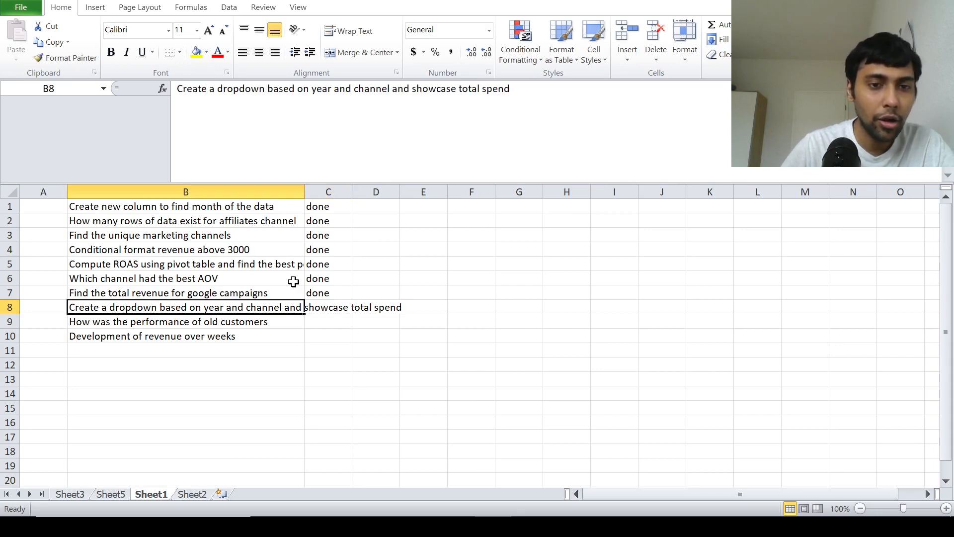
key(Right)
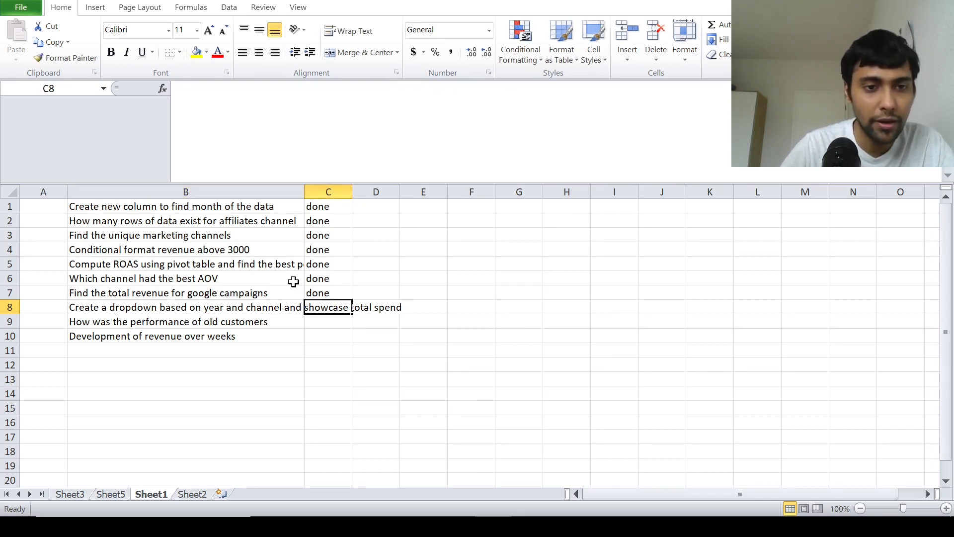
key(Down)
key(Left)
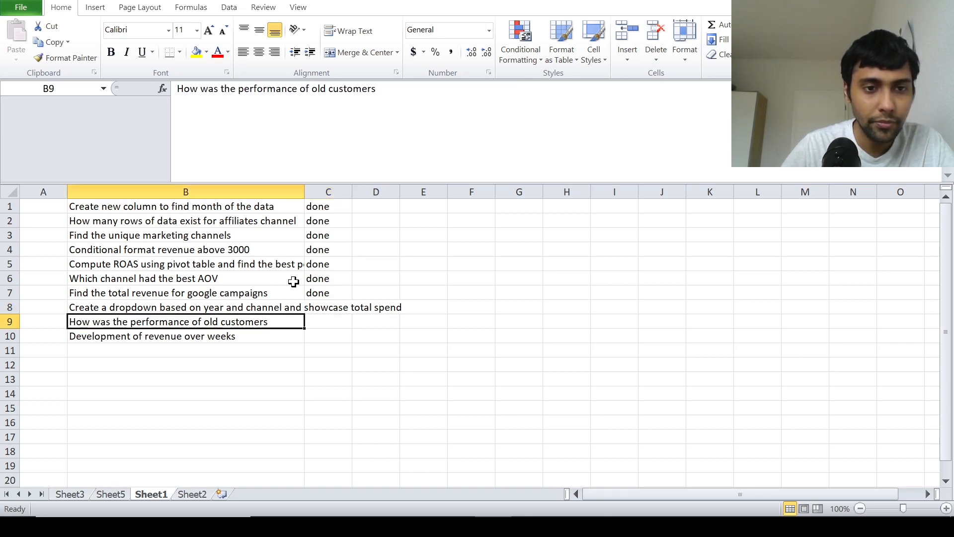
key(Right)
key(Up)
key(Left)
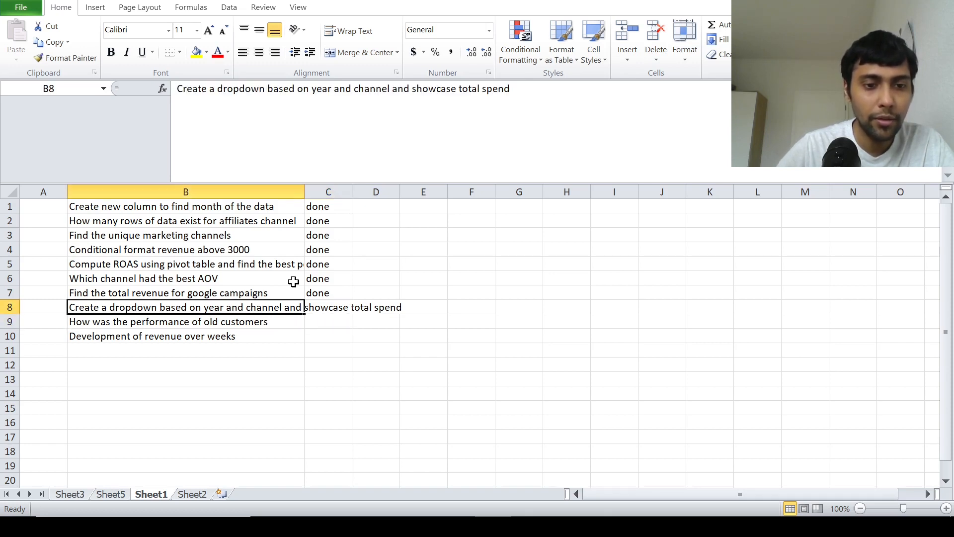
Step: Remove the filters from the Sheet5 data so that all marketing channels are shown again
click(110, 494)
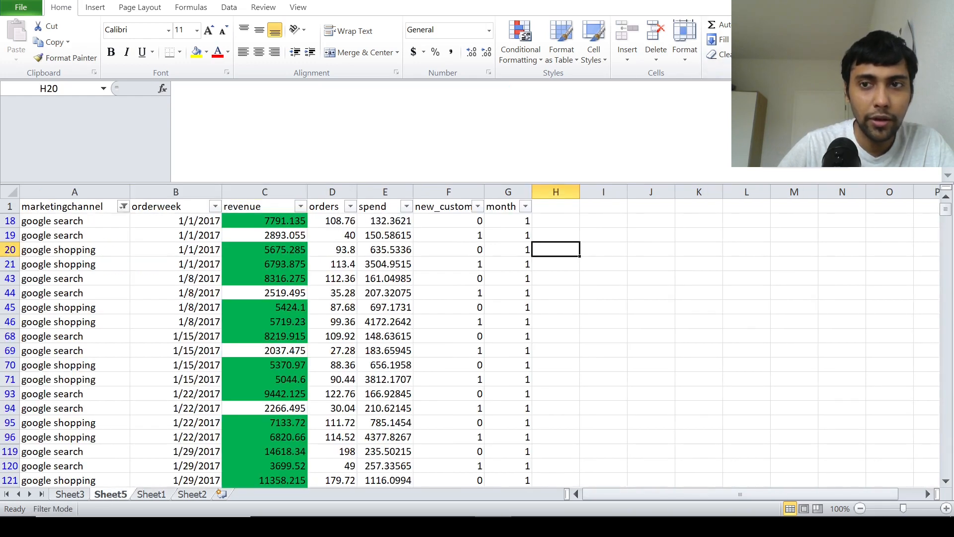
key(ctrl+shift+l)
key(F2)
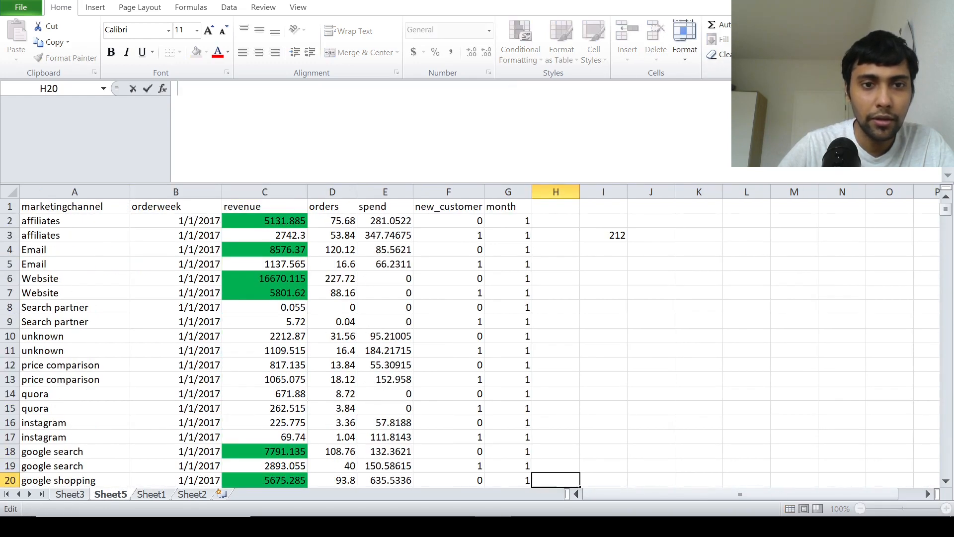
click(598, 291)
Step: Add a column header named year in cell H1, next to the month column
key(Down)
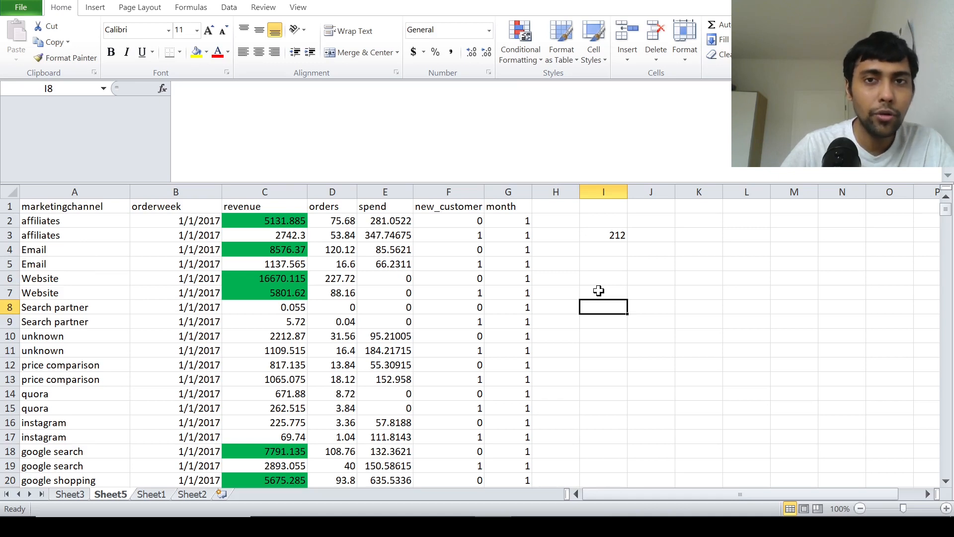
key(Up)
key(Up)
key(Up)
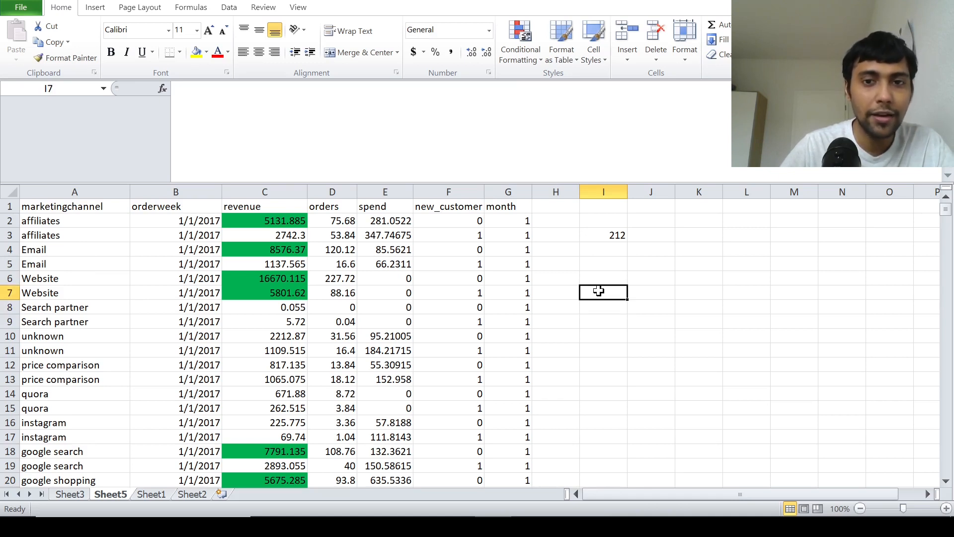
key(Left)
key(Up)
key(Up)
key(Up)
key(Up)
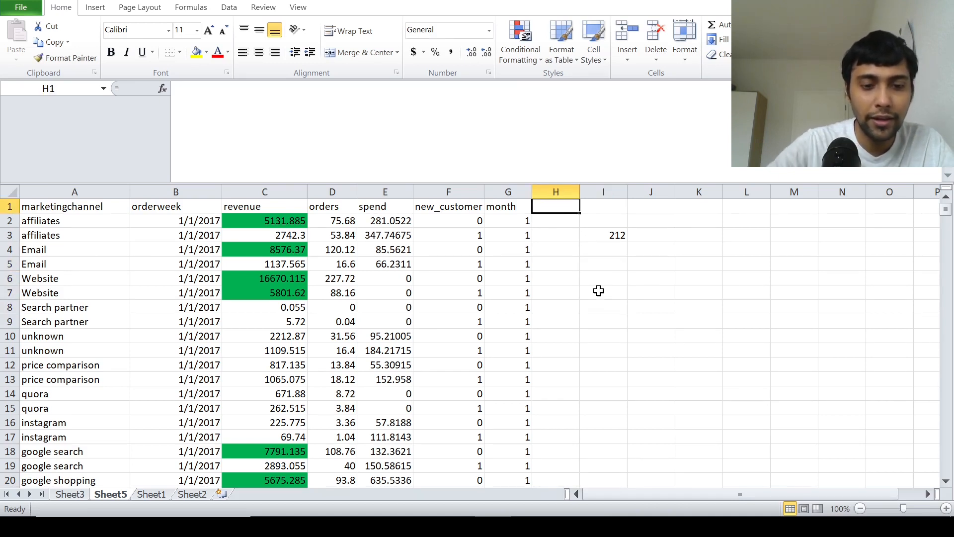
text(year)
key(Return)
Step: Extract the year from orderweek with =YEAR(B2) in H2 and fill the formula down the whole column
text(=year)
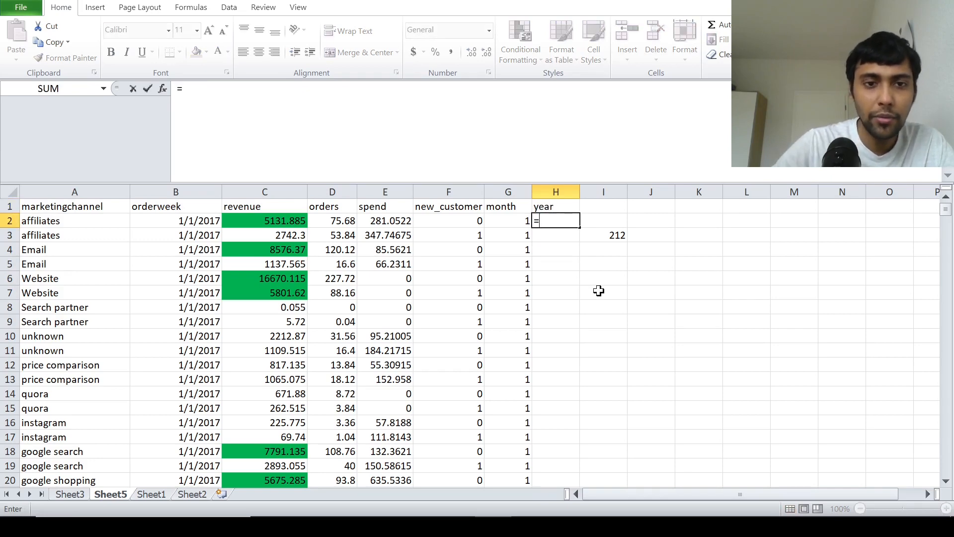
text(()
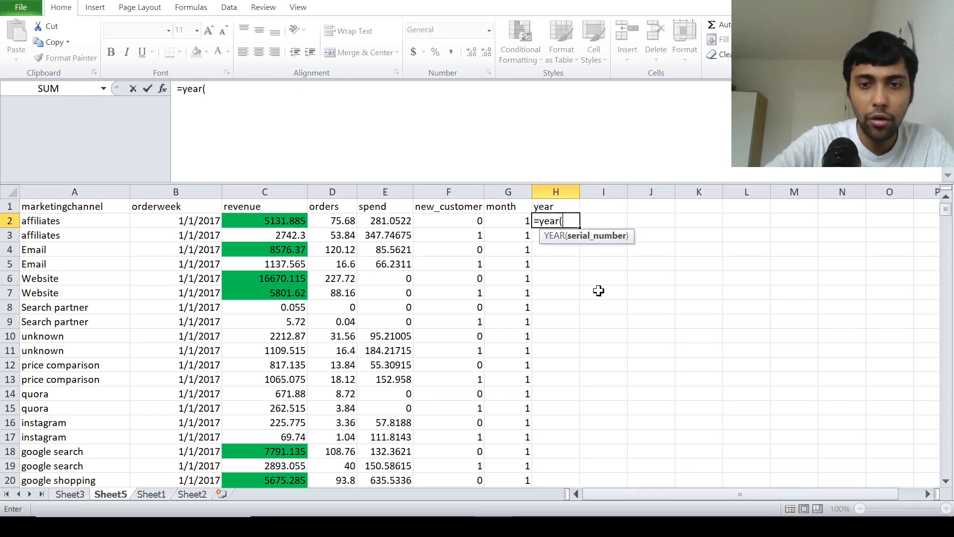
key(Left)
key(Left)
key(Left)
key(Left)
key(Left)
key(Left)
text())
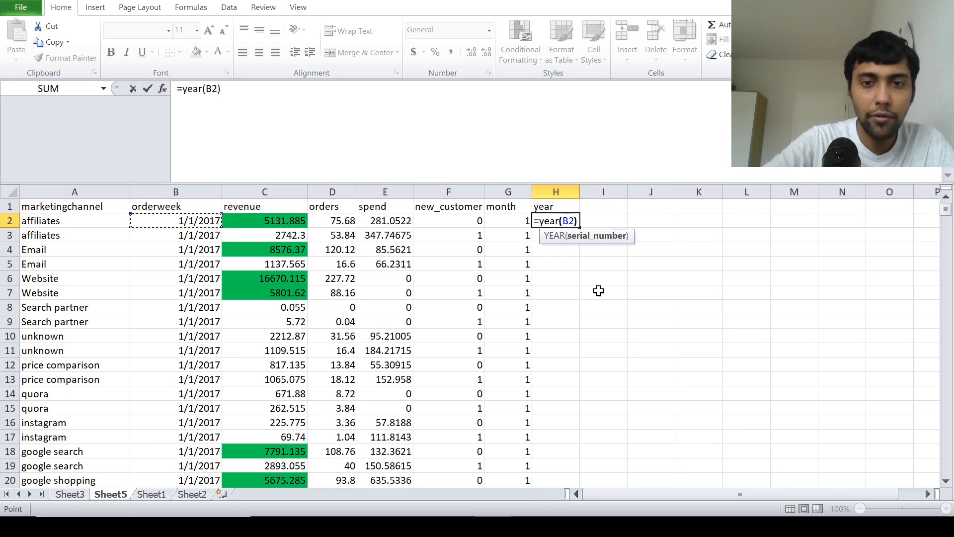
key(Return)
click(574, 221)
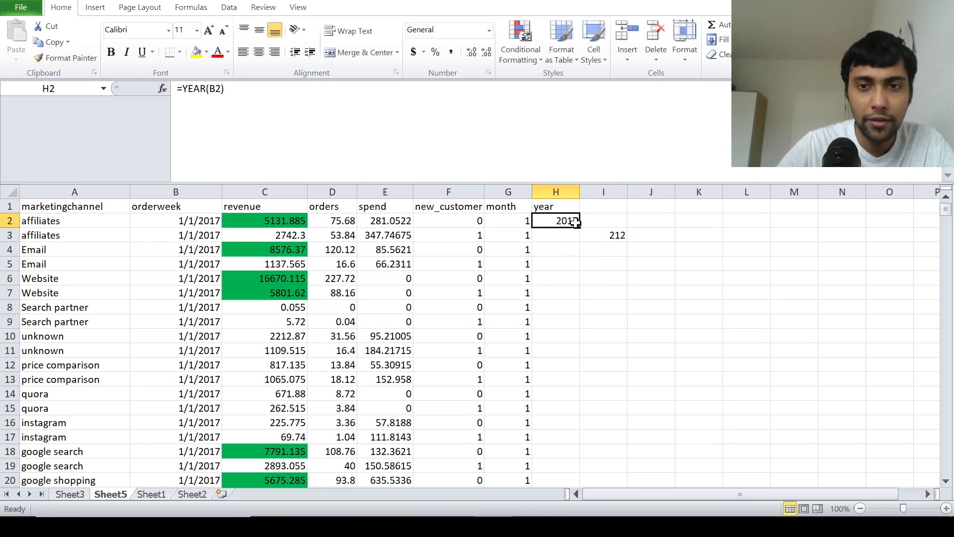
double_click(580, 228)
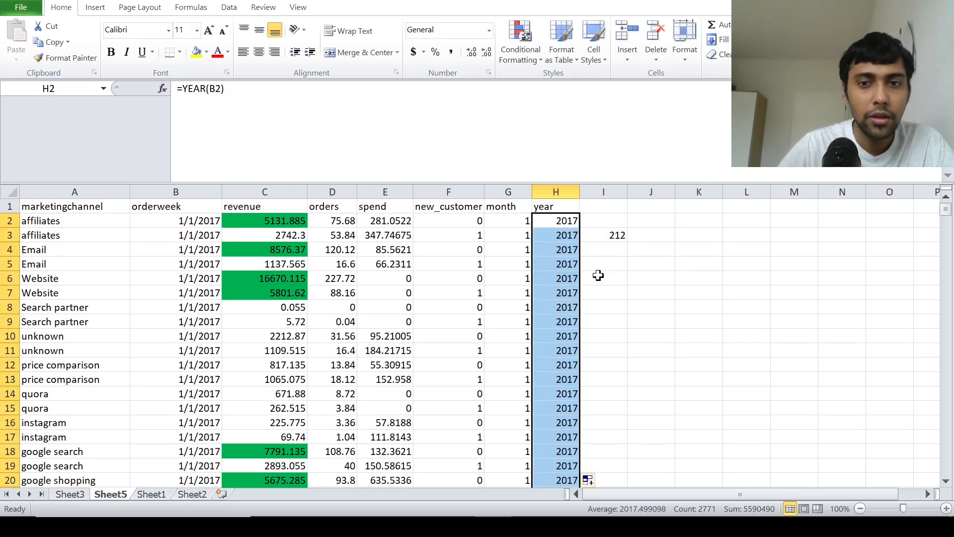
Step: Check that the year column is filled down to the last data row
click(629, 317)
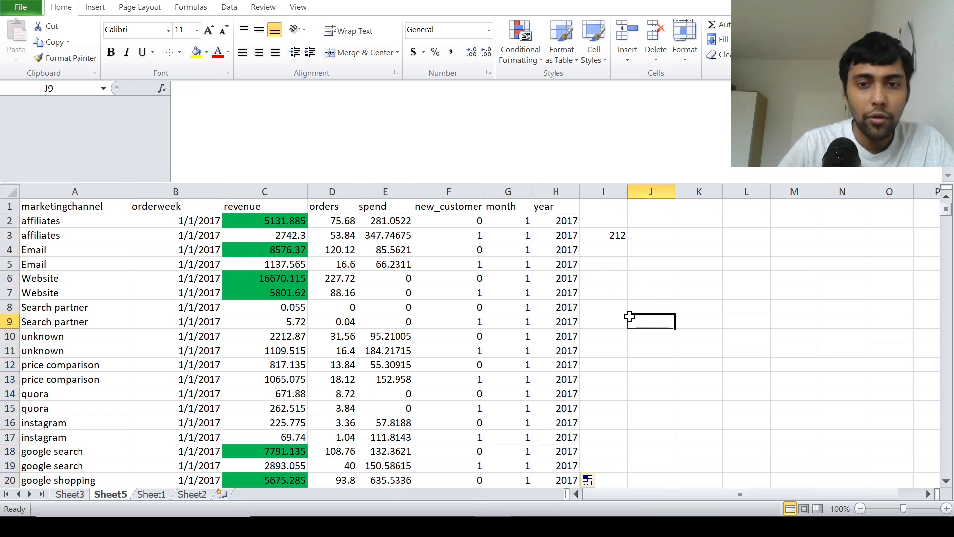
key(Left)
key(Left)
key(ctrl+Down)
key(ctrl+Up)
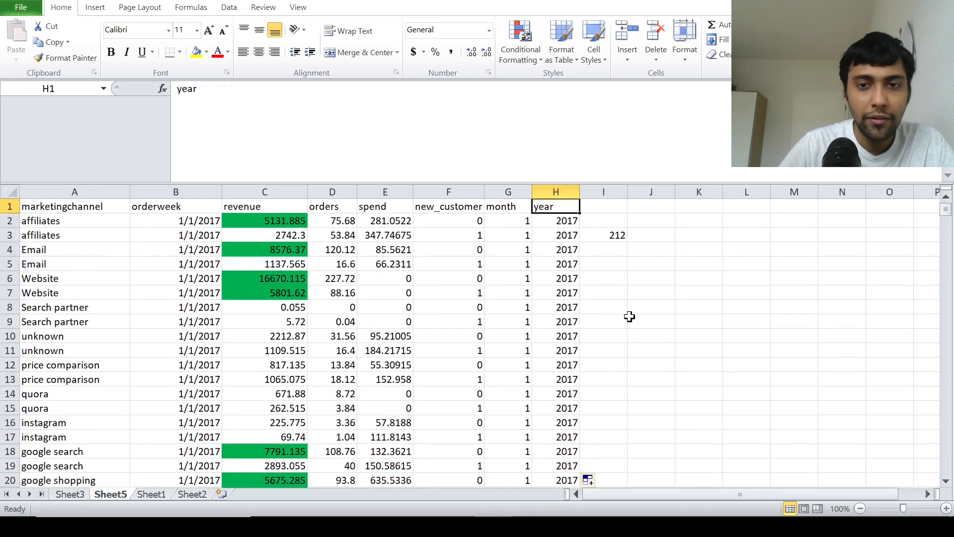
key(Down)
key(Down)
key(Down)
key(Down)
key(Right)
key(Right)
key(Down)
key(Down)
key(Down)
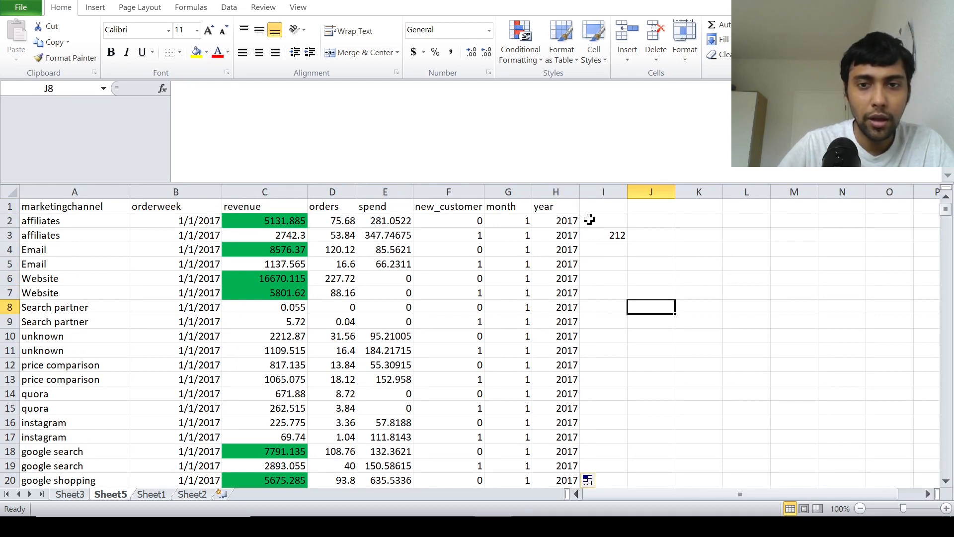
Step: Copy the whole year column from Sheet5 and paste it into column A of a new worksheet
click(571, 186)
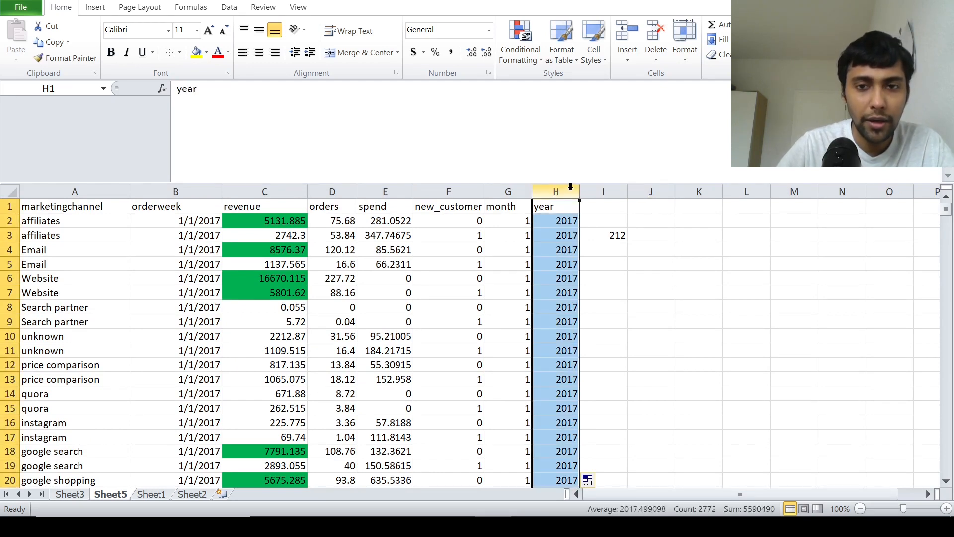
key(ctrl+c)
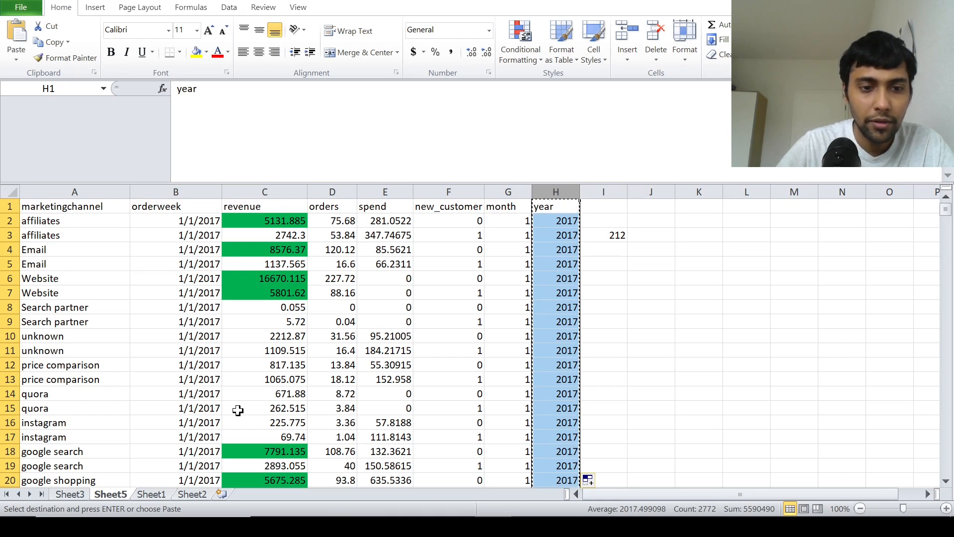
click(222, 494)
key(ctrl+v)
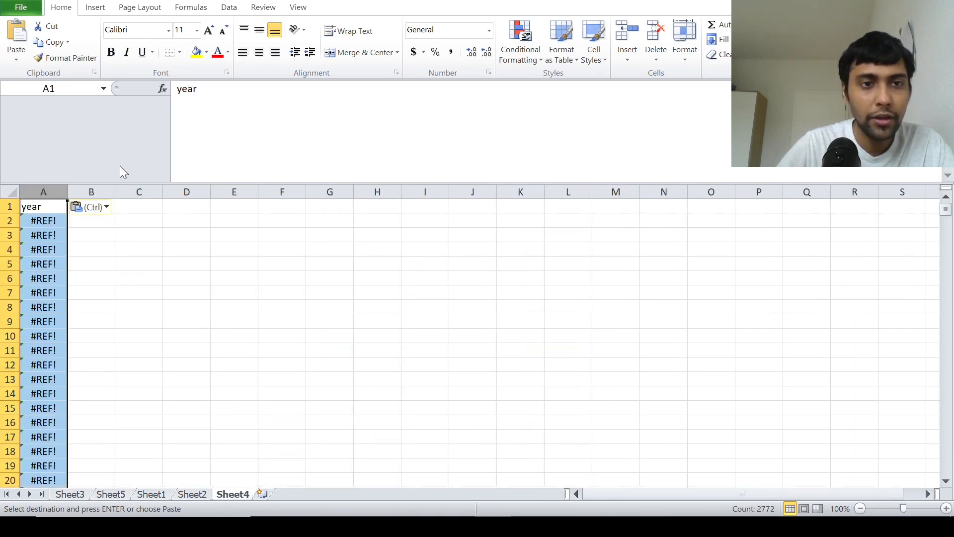
click(52, 247)
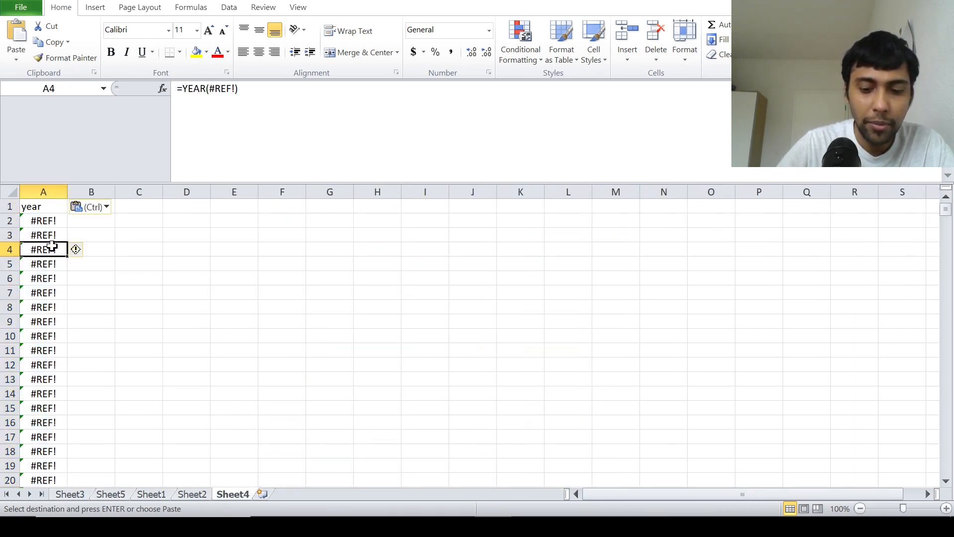
Step: Paste the copied year column over column A of Sheet4 as values only
right_click(52, 246)
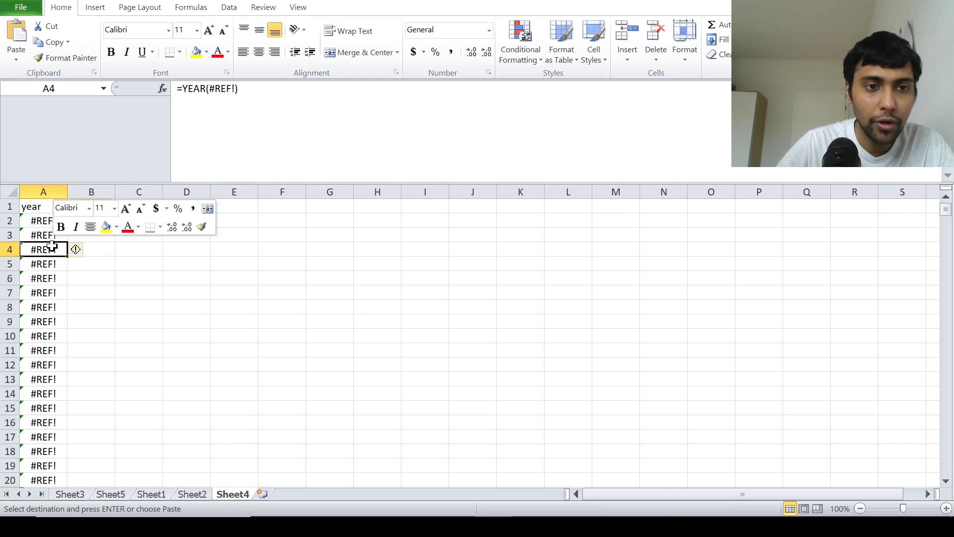
click(39, 192)
right_click(40, 193)
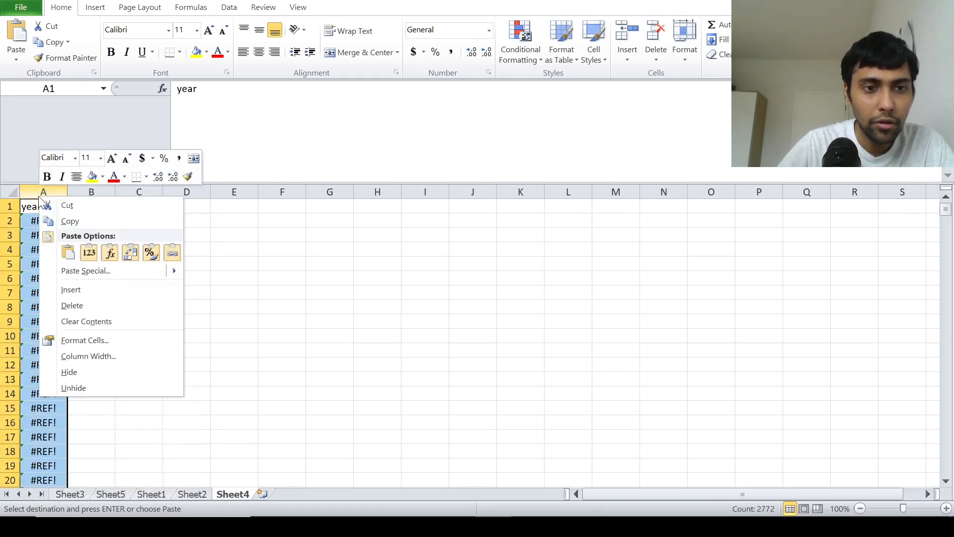
click(106, 277)
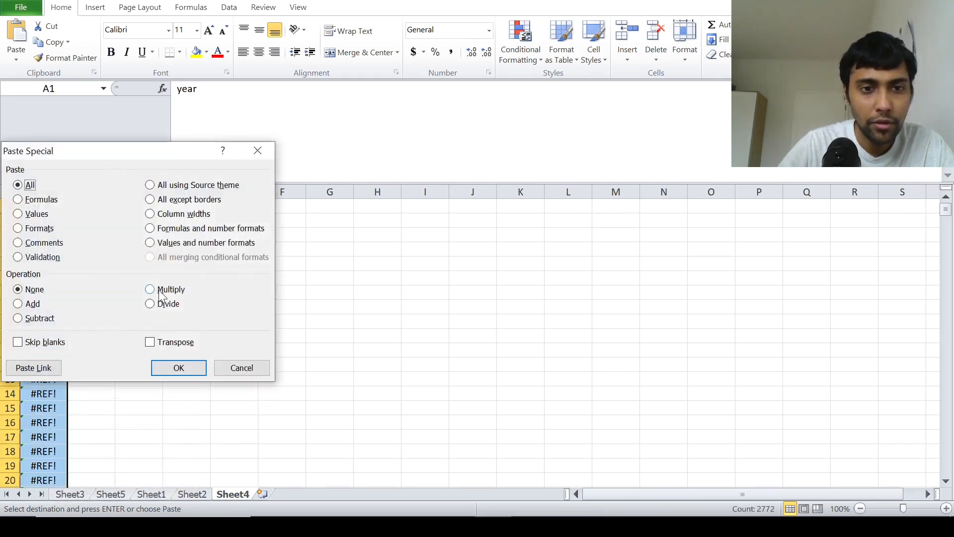
click(40, 215)
click(178, 369)
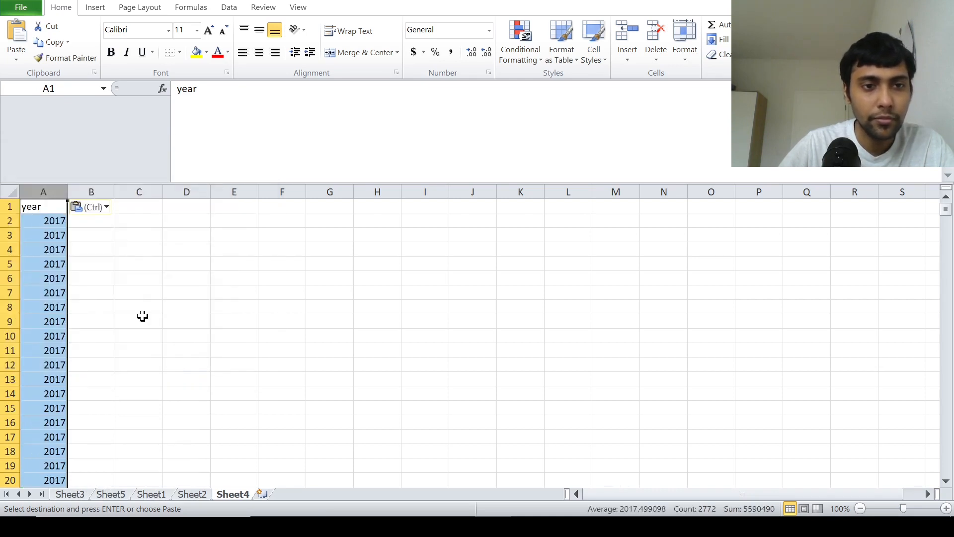
Step: Remove the duplicate values from the year column in Sheet4, treating the first row as a header
click(228, 8)
click(458, 55)
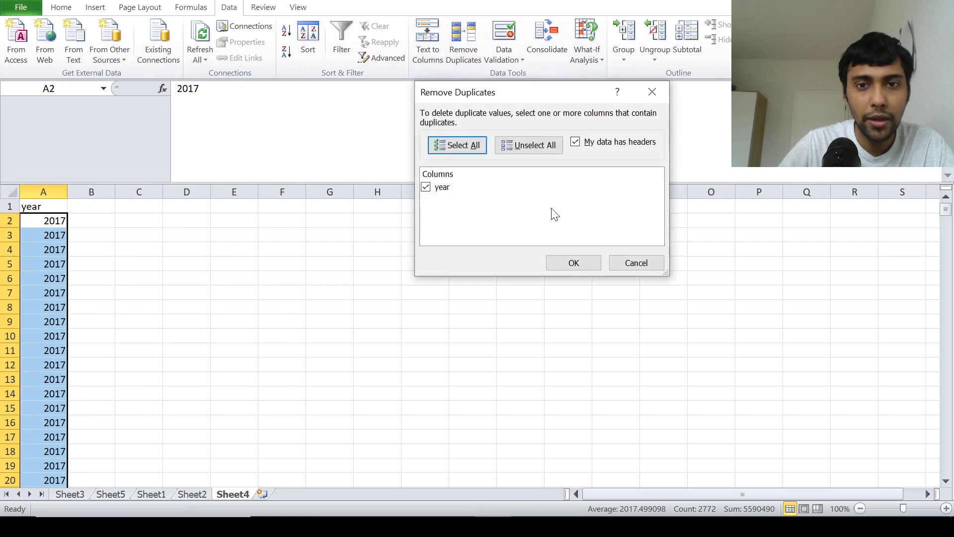
click(571, 263)
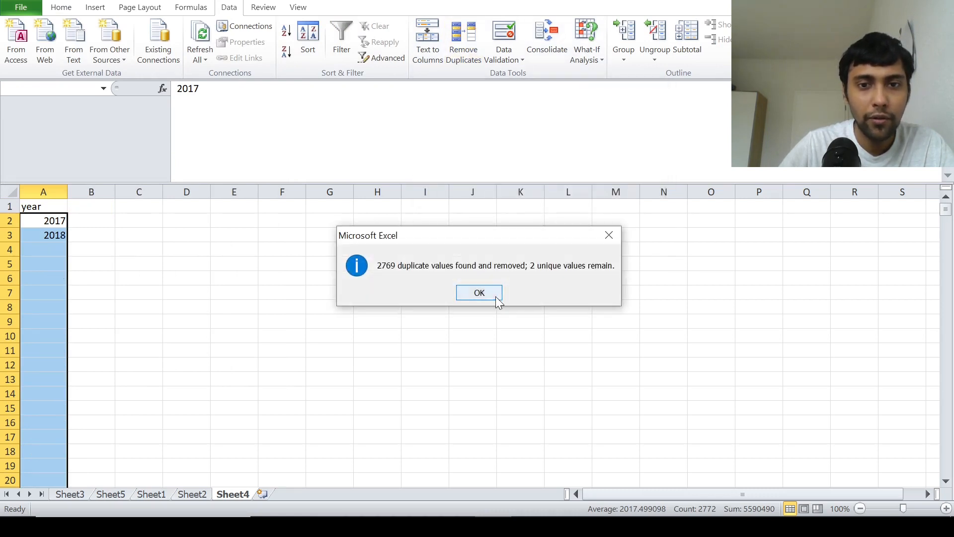
click(481, 292)
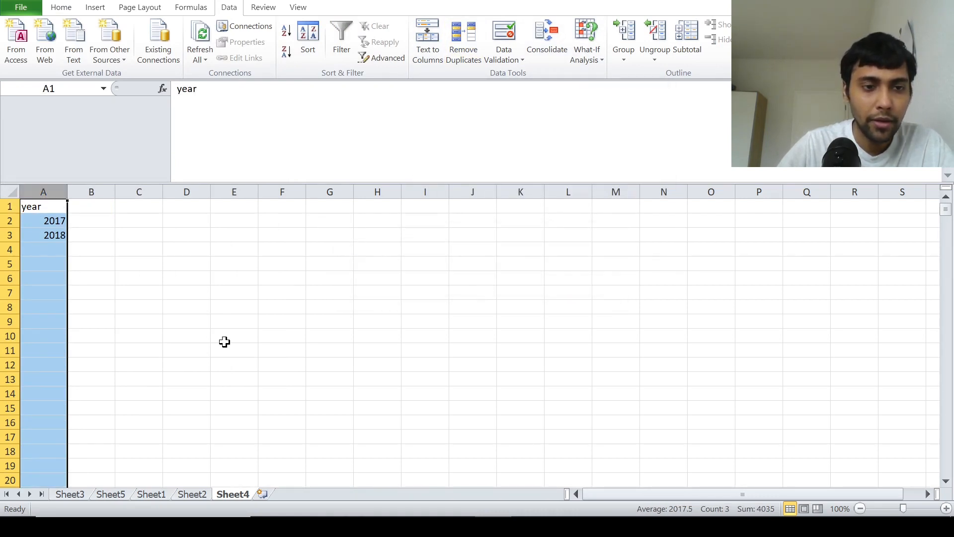
click(188, 439)
Step: Review the dropdown task in Sheet1 and the unique channel list in Sheet2, and return to Sheet5
click(174, 494)
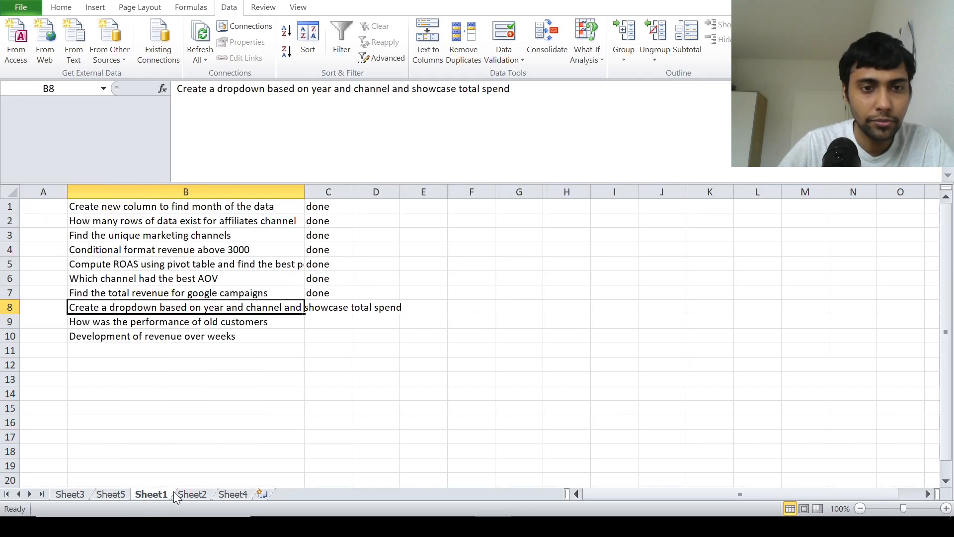
click(207, 495)
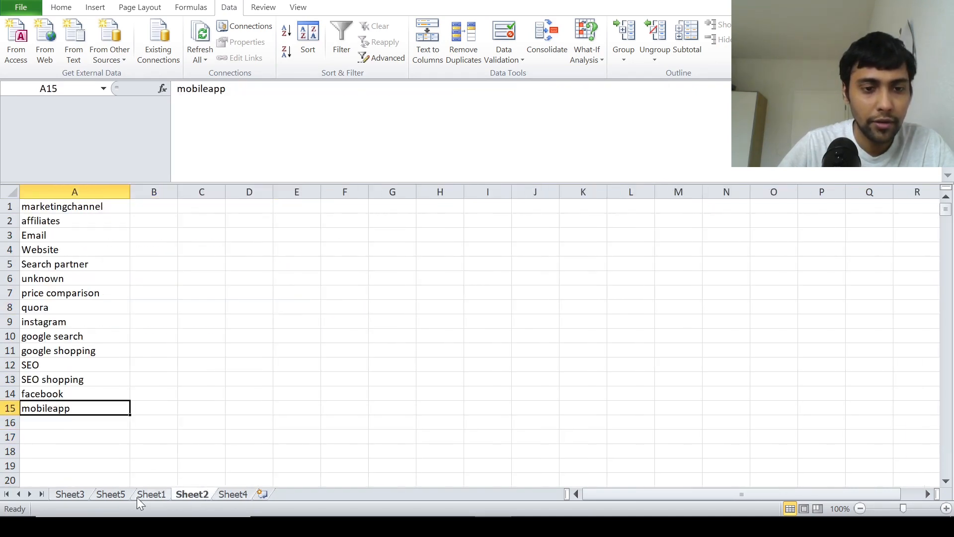
click(122, 494)
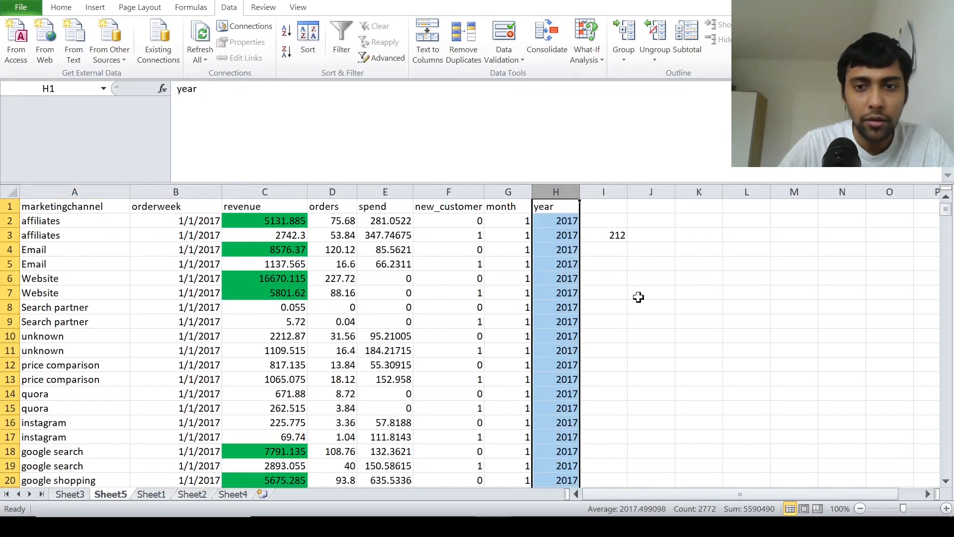
Step: Add a list validation dropdown to I8 on Sheet5 with source =Sheet2!$A$2:$A$15 and choose Website
click(620, 306)
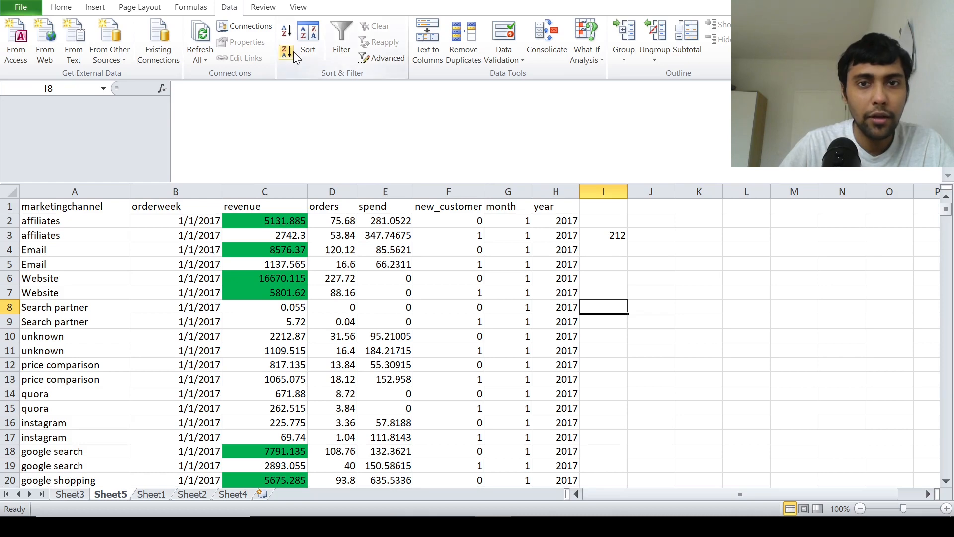
click(512, 51)
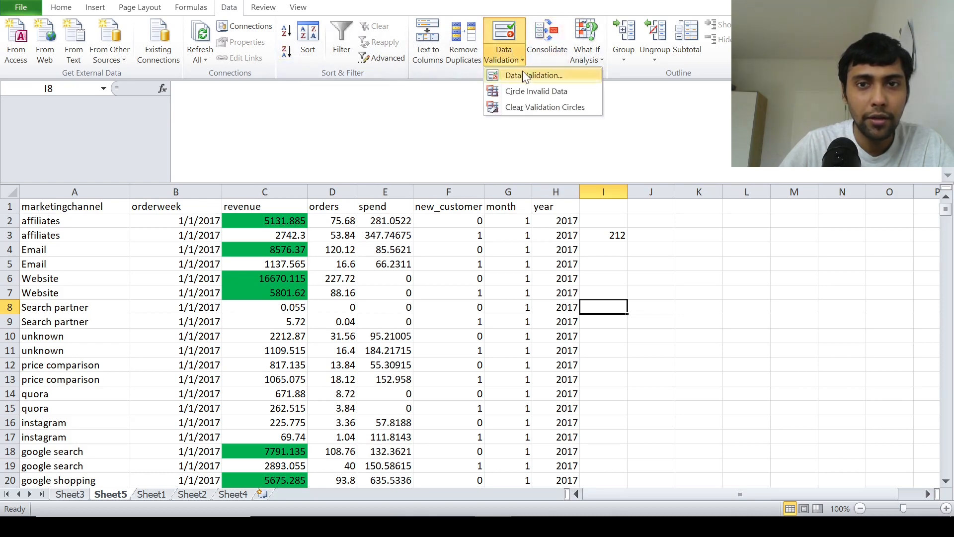
click(523, 75)
click(514, 138)
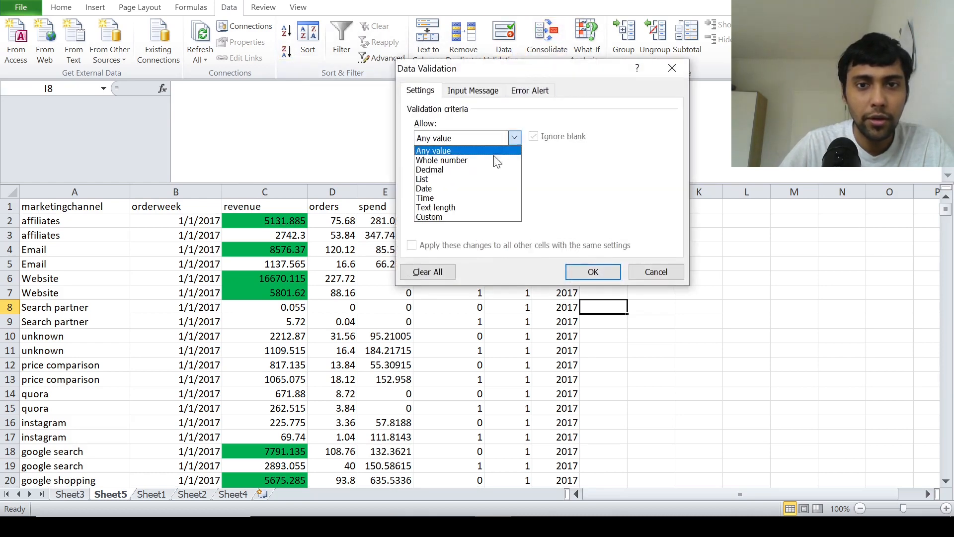
click(478, 185)
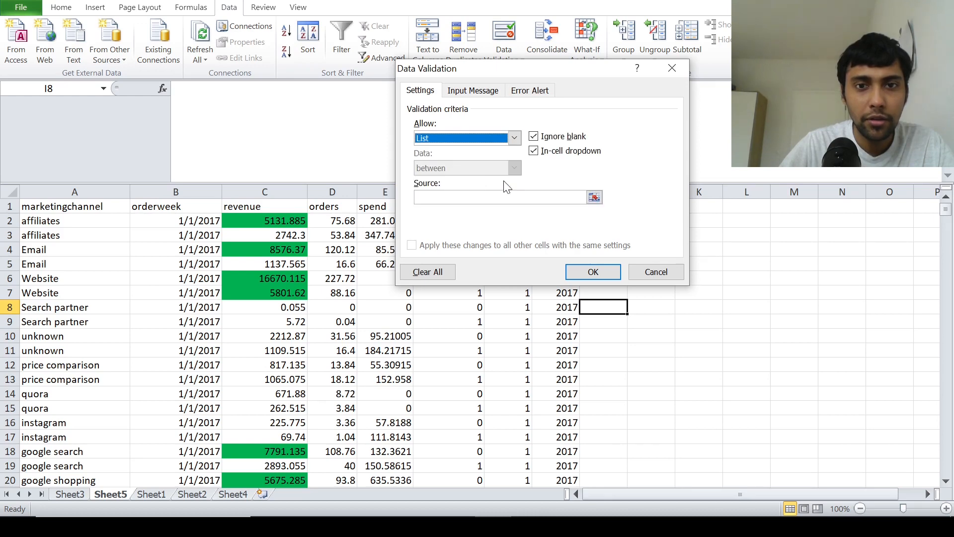
click(592, 198)
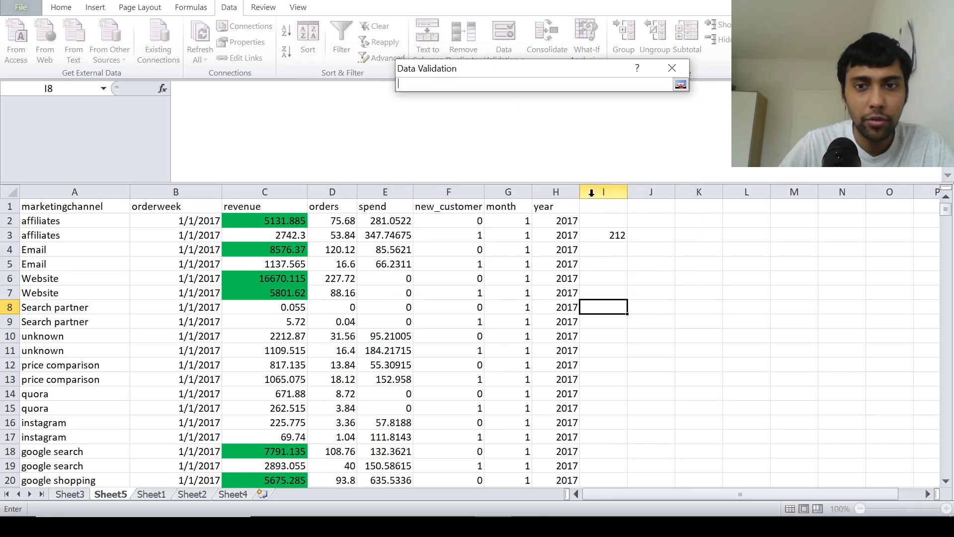
click(193, 495)
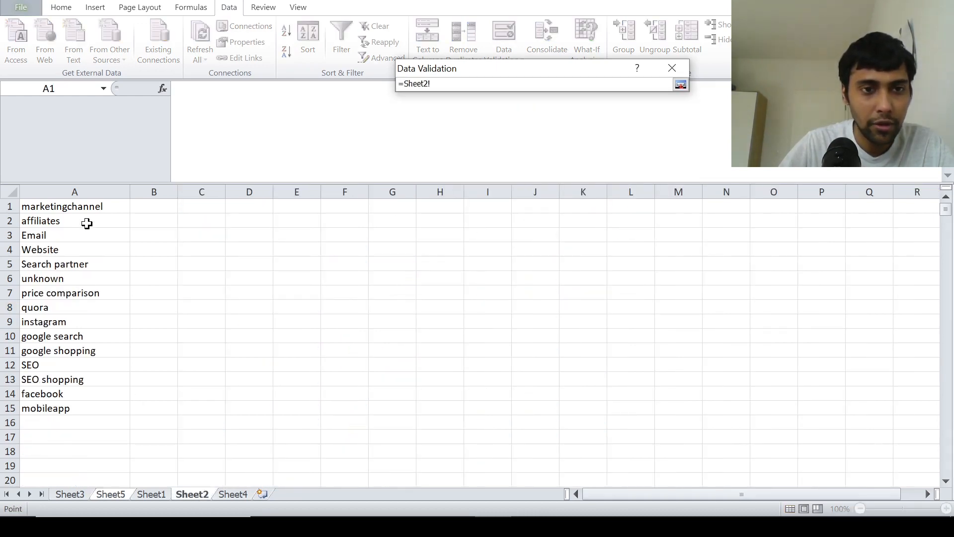
drag(86, 226, 87, 408)
click(680, 84)
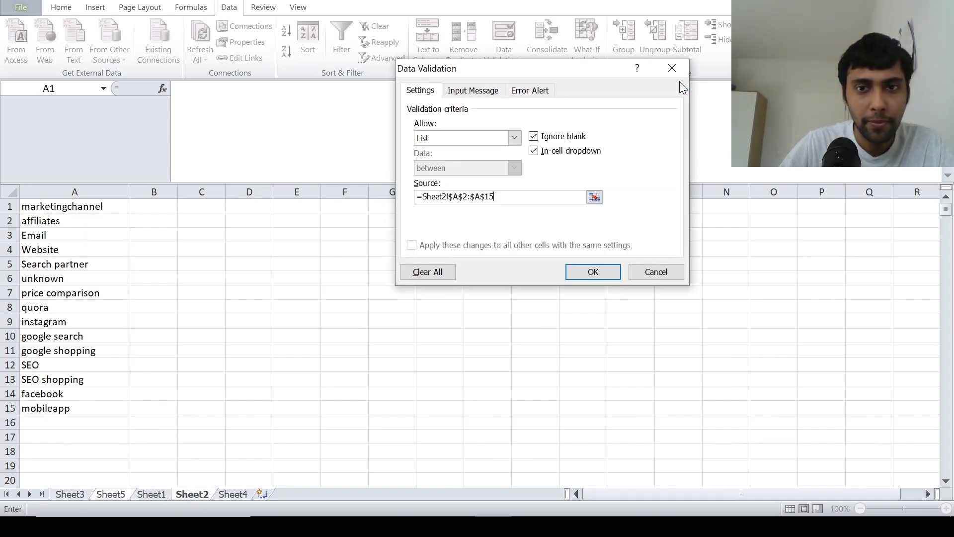
click(589, 270)
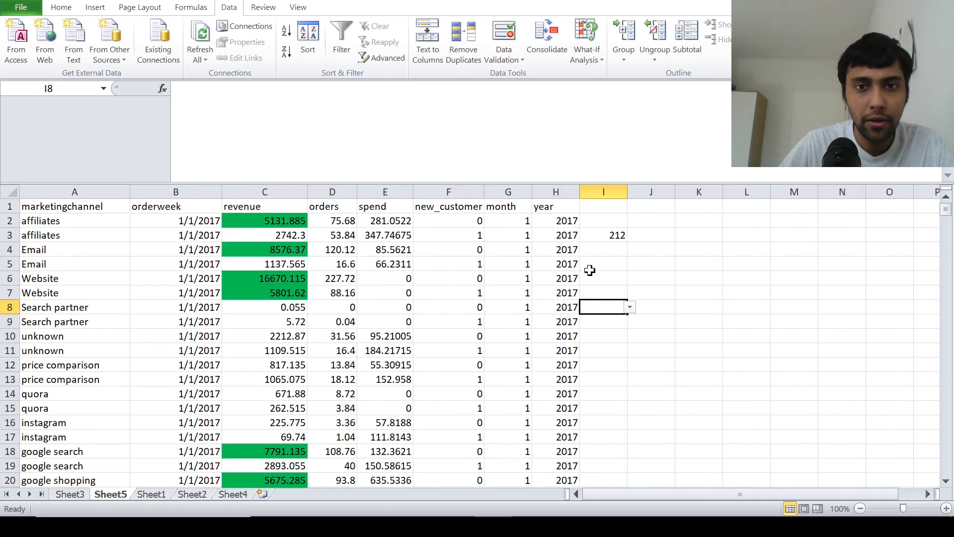
click(630, 307)
click(620, 338)
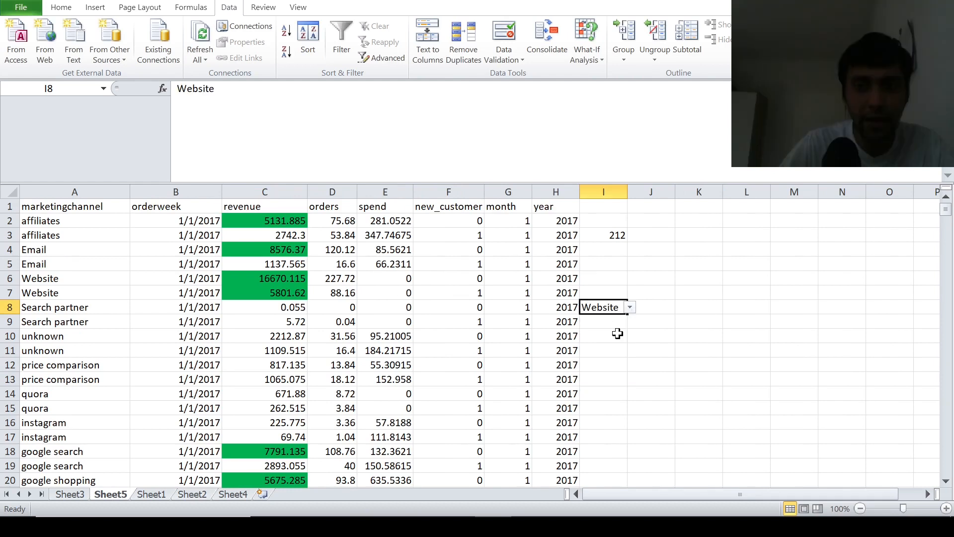
Step: Add a list validation dropdown to K8 with source =Sheet4!$A$2:$A$3 and choose 2018
click(695, 306)
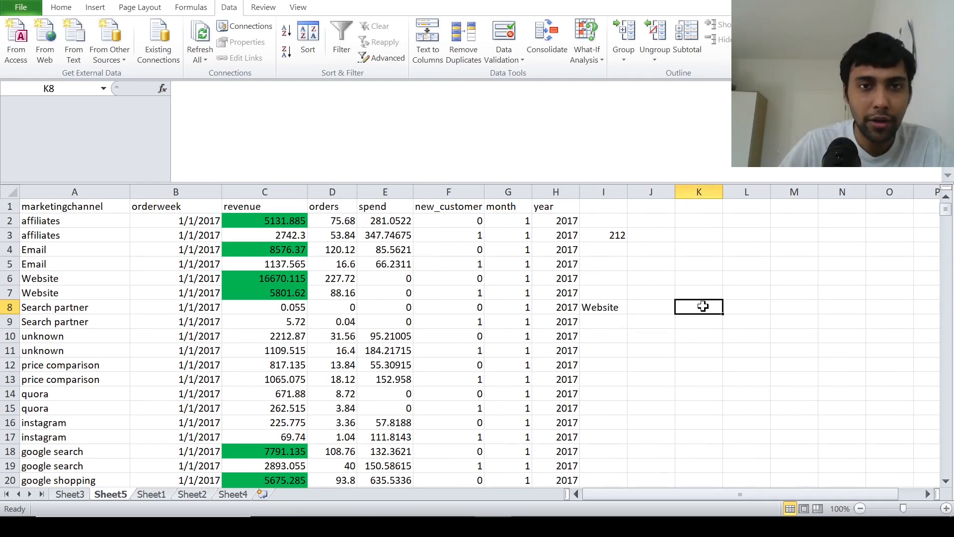
click(518, 58)
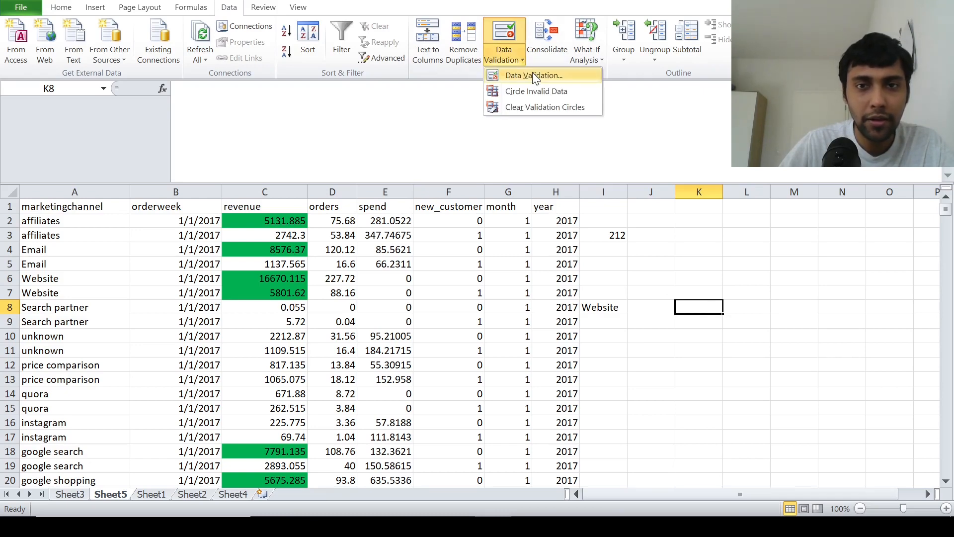
click(532, 73)
click(515, 138)
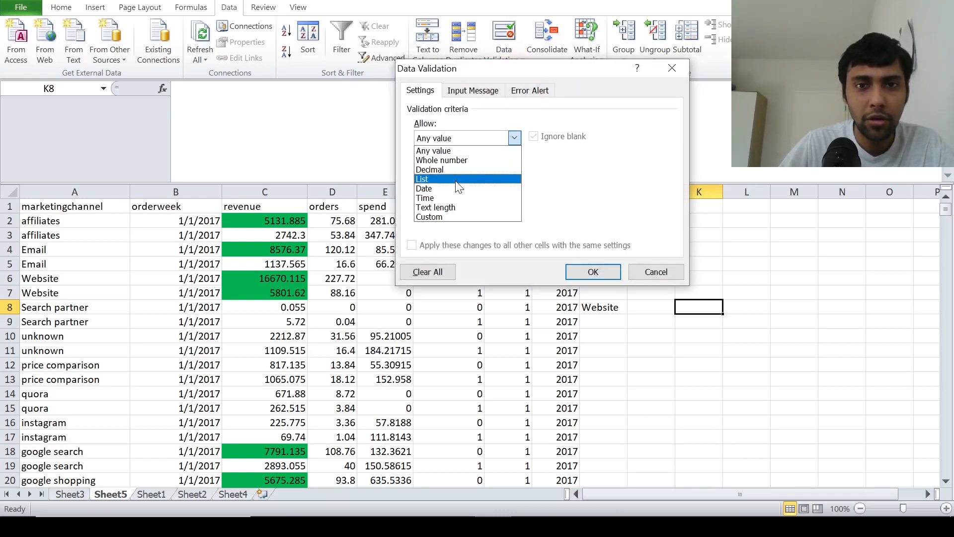
click(438, 175)
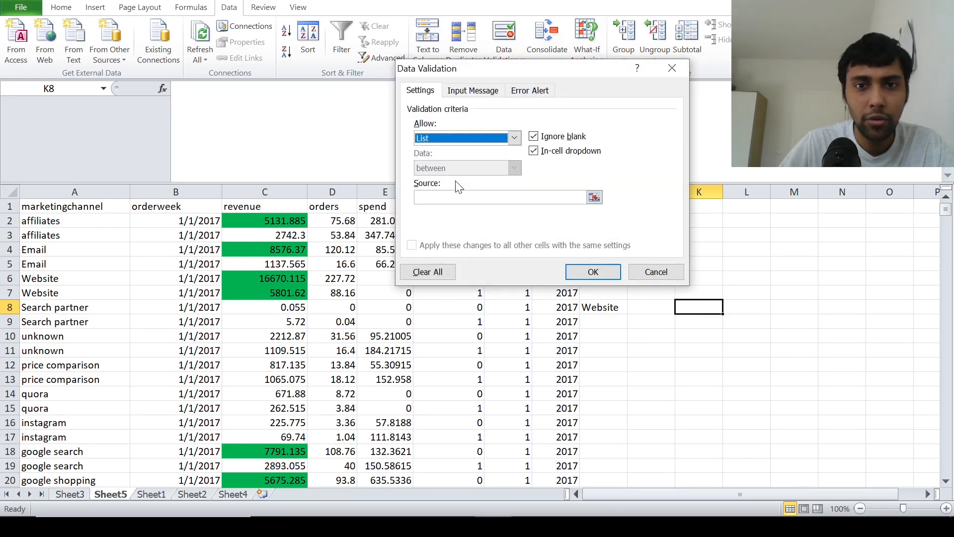
click(594, 197)
click(243, 493)
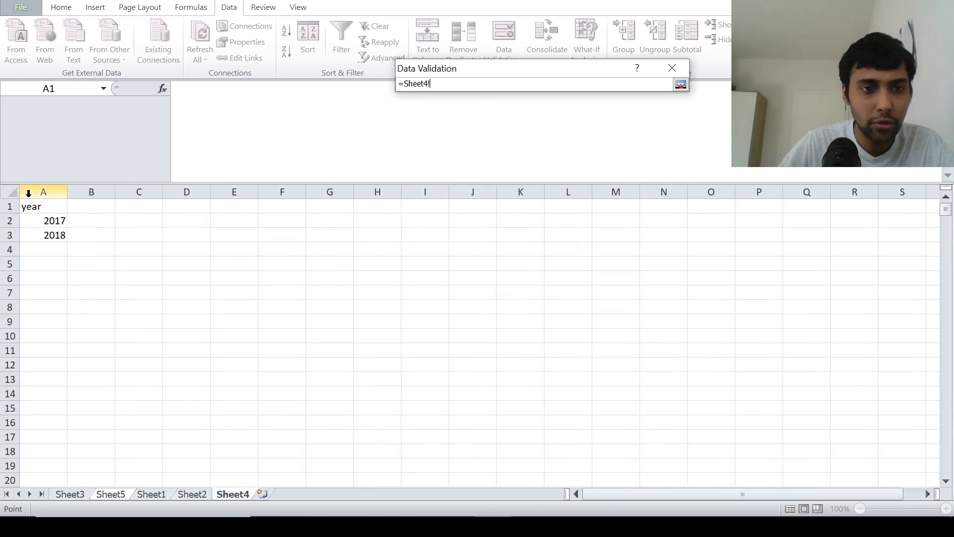
mouse_move(47, 221)
mouse_down()
mouse_move(47, 242)
mouse_move(51, 222)
mouse_move(55, 231)
mouse_up()
key(Return)
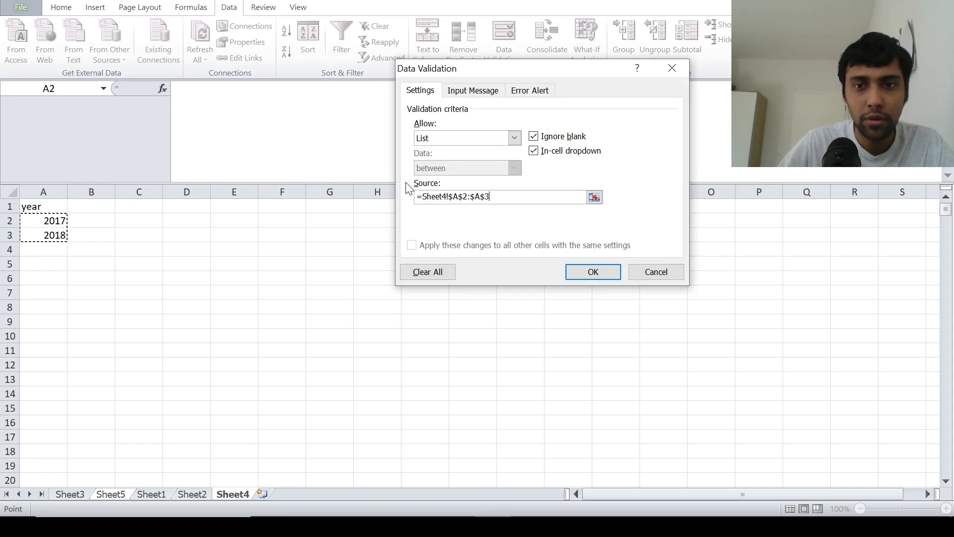
click(603, 272)
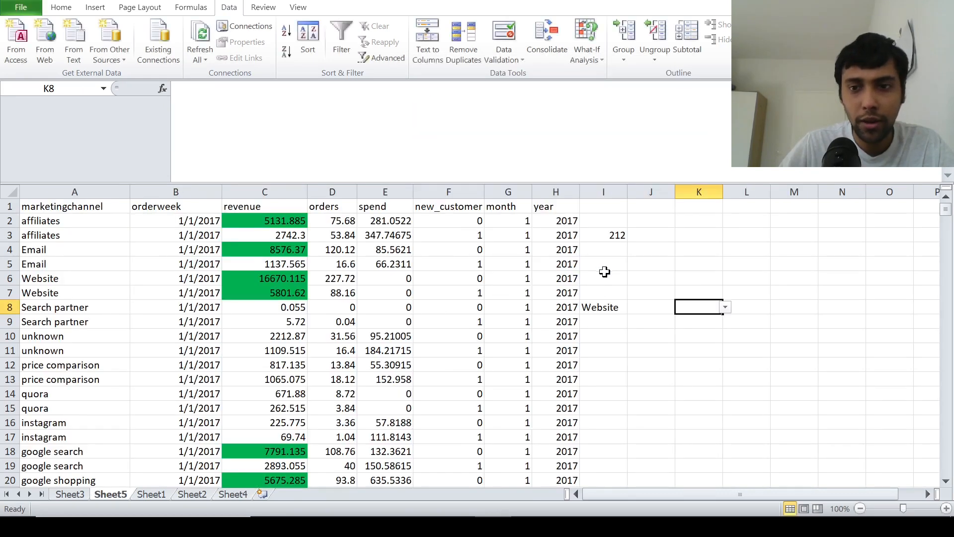
click(726, 307)
click(708, 325)
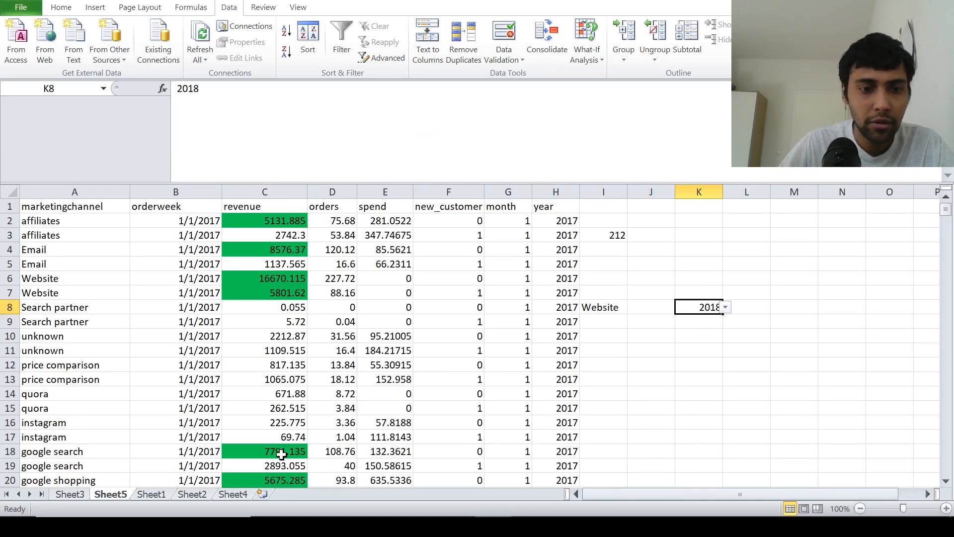
Step: Reread the year and channel dropdown task in Sheet1 and return to Sheet5
click(156, 493)
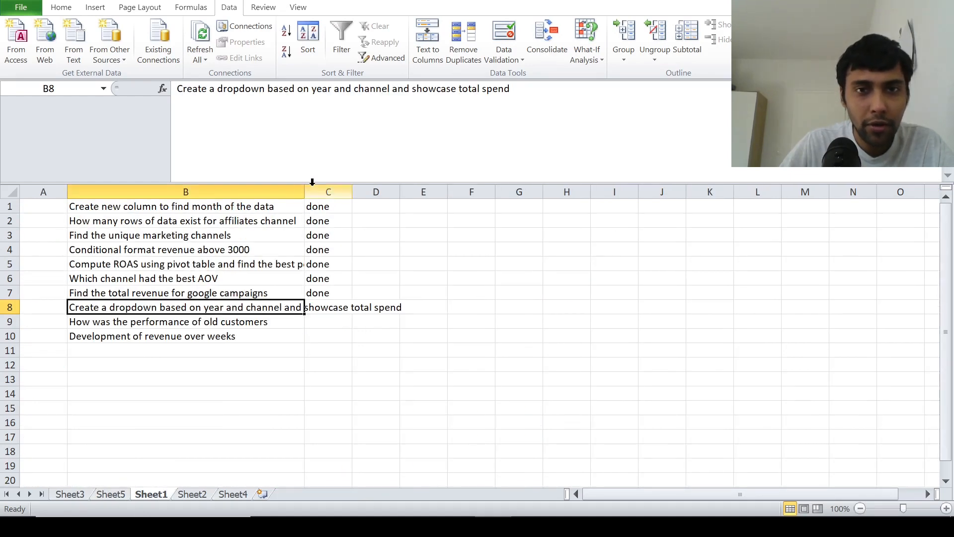
click(340, 191)
click(274, 309)
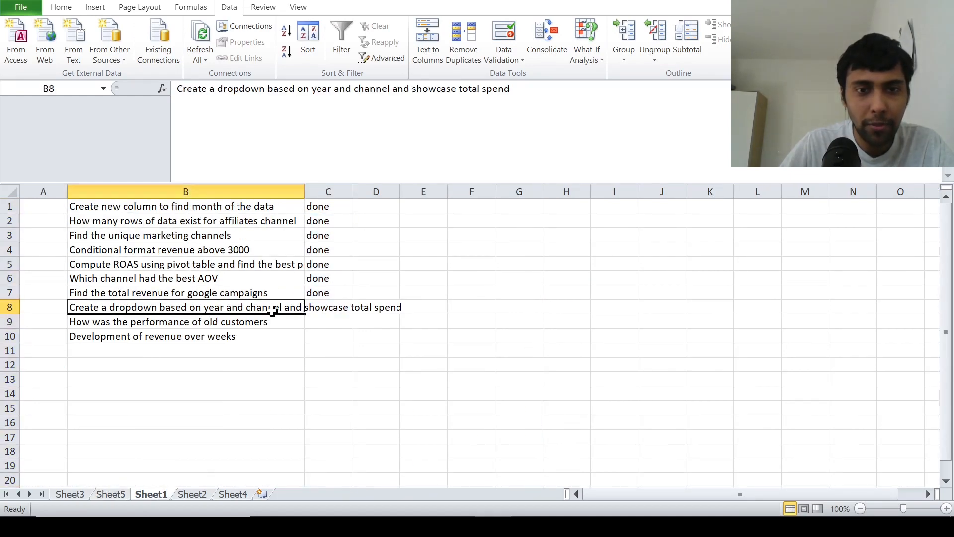
click(124, 496)
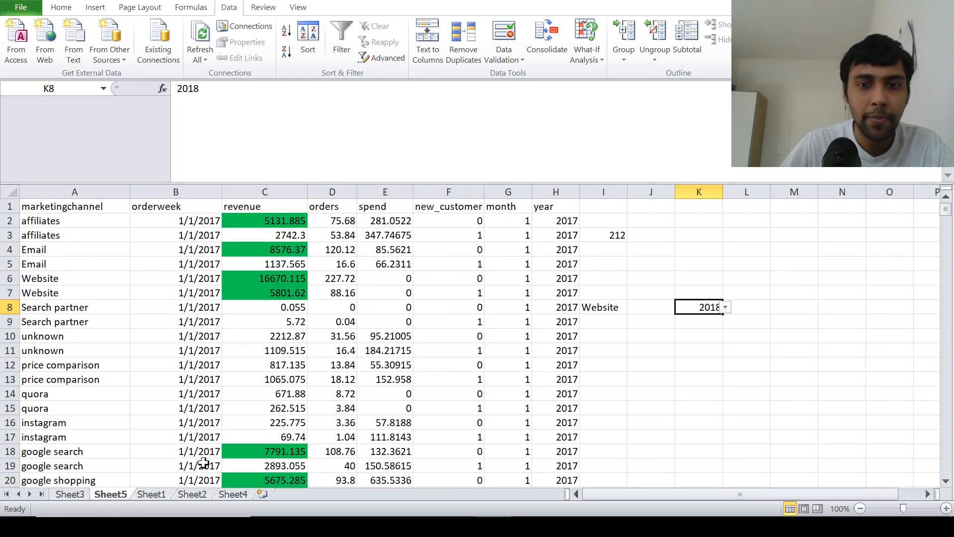
Step: Start a SUMIFS formula in J10 with the spend range E2:E2772 as the sum range
click(629, 338)
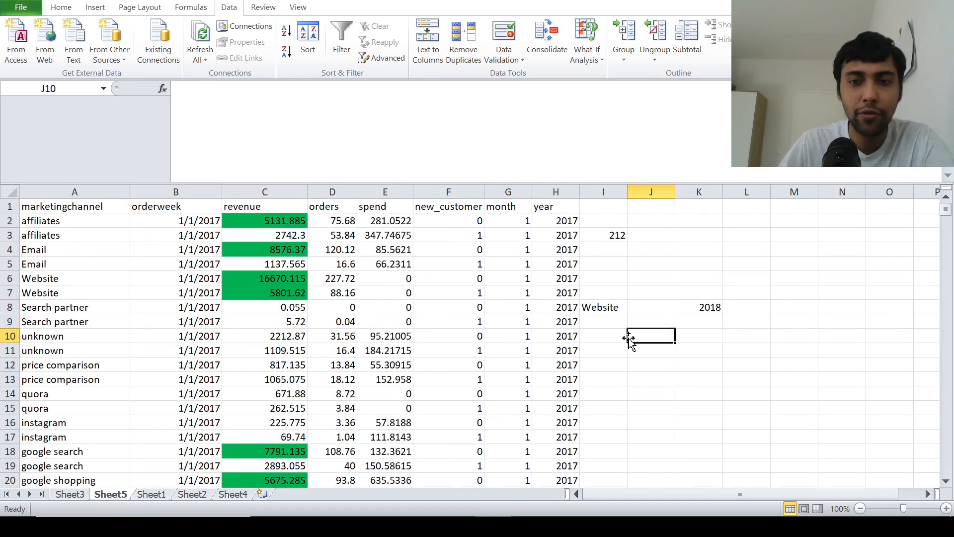
text(=sum)
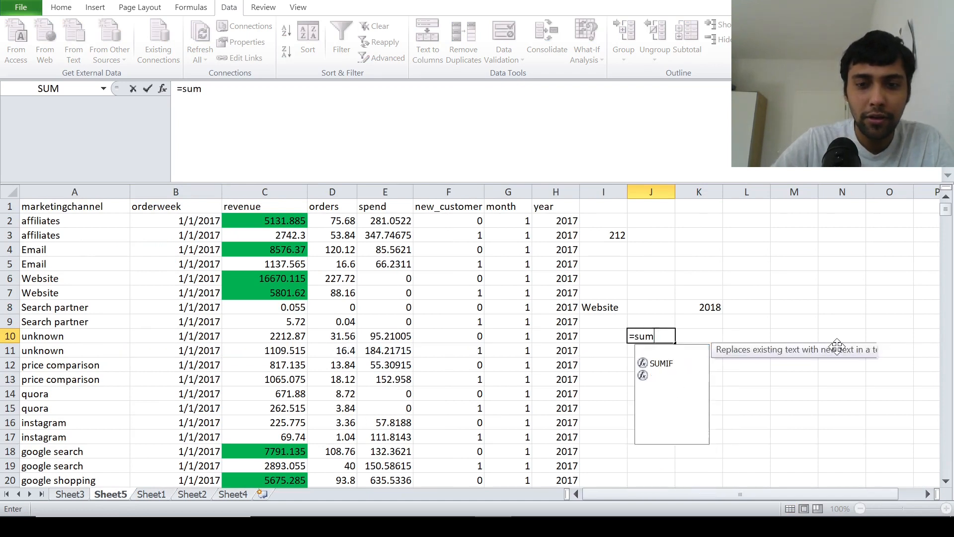
text(ifs()
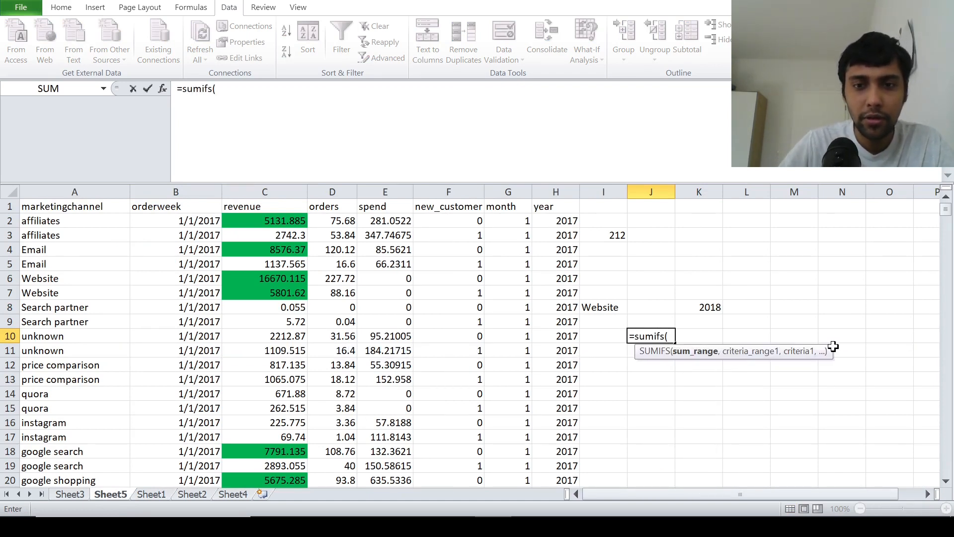
click(392, 215)
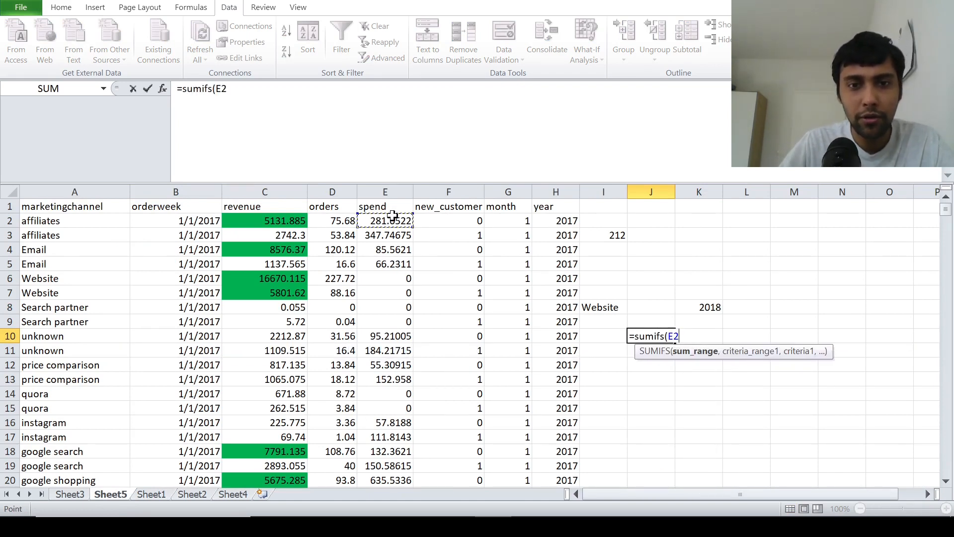
key(ctrl+shift+Down)
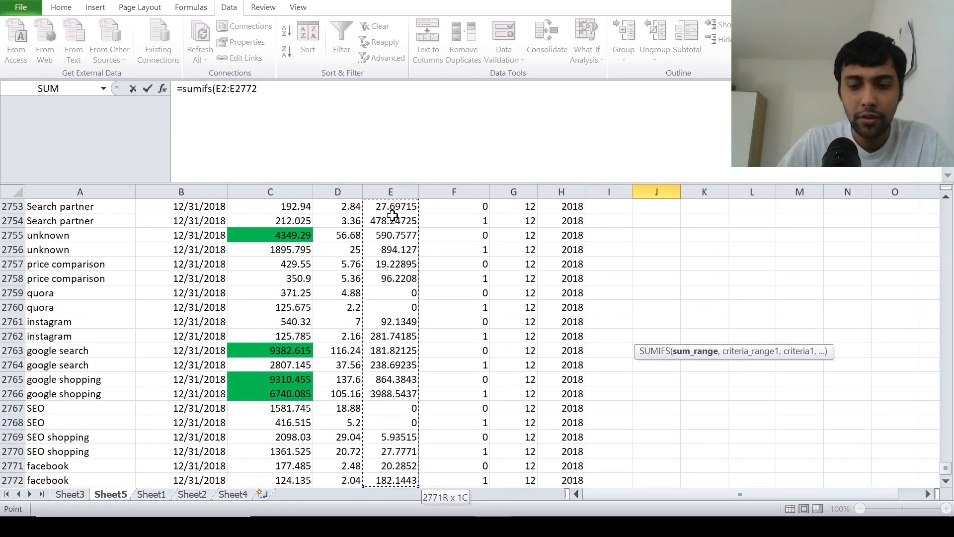
text(,)
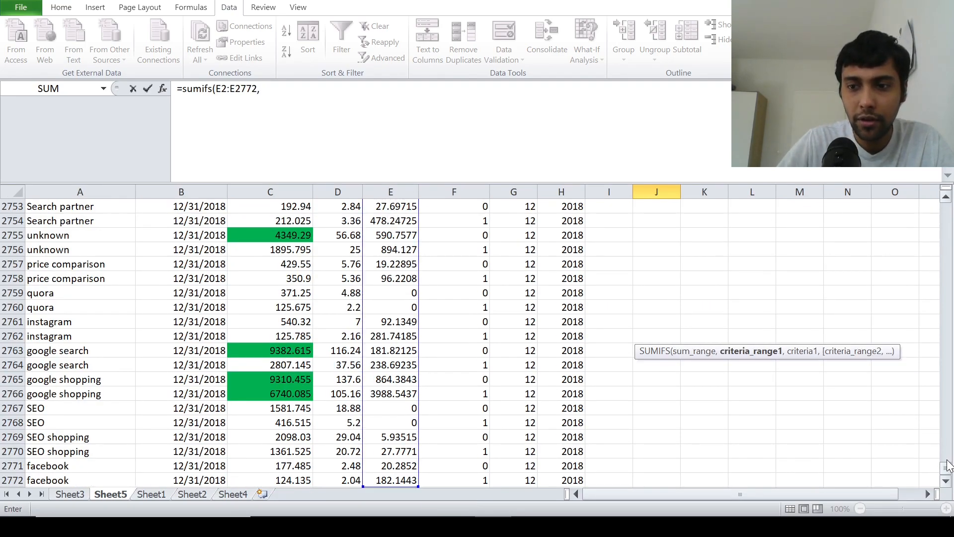
Step: Add the marketing channel range A2:A2772 as the first criteria range, matched to the channel dropdown cell I8
drag(947, 467, 949, 211)
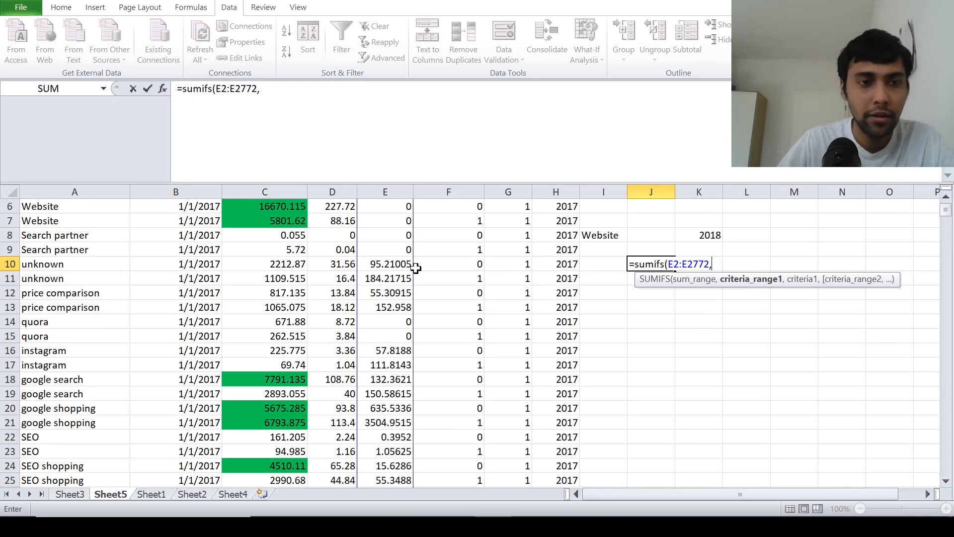
click(99, 224)
key(Up)
key(Up)
key(Up)
key(Up)
key(Up)
key(Up)
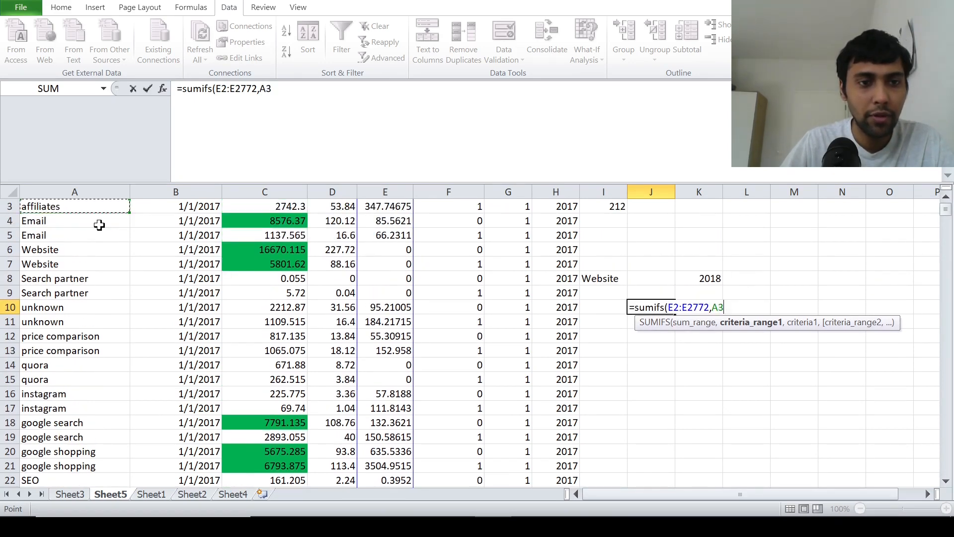
key(Down)
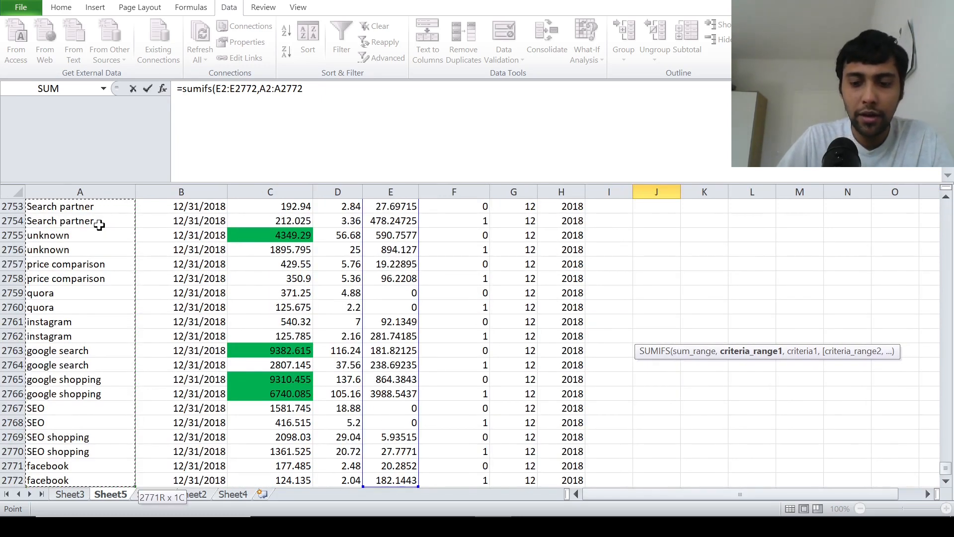
text(,)
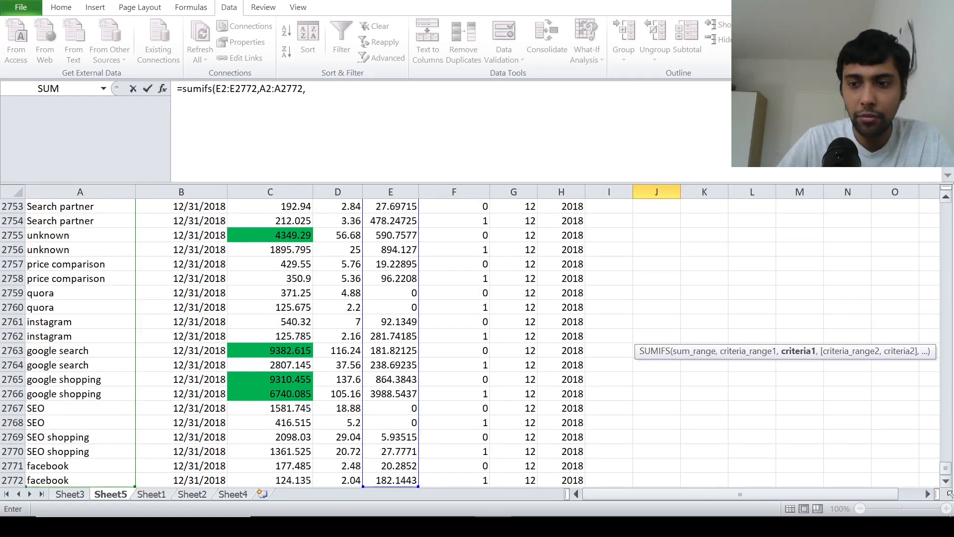
drag(948, 474, 947, 210)
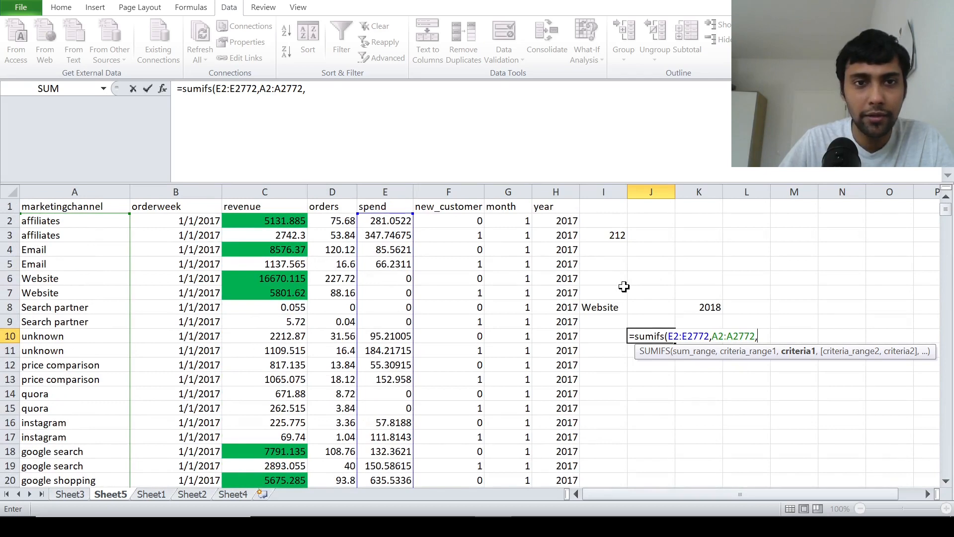
click(606, 305)
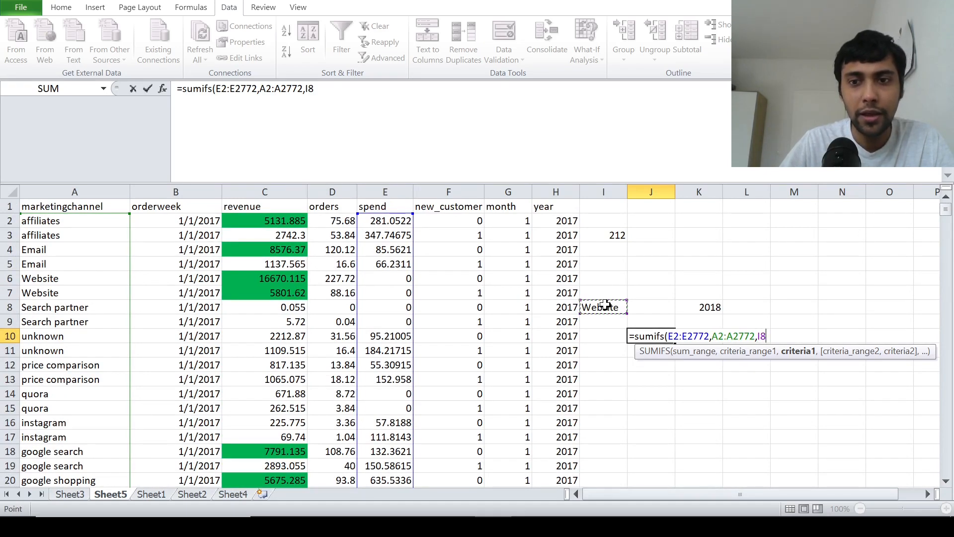
text(,)
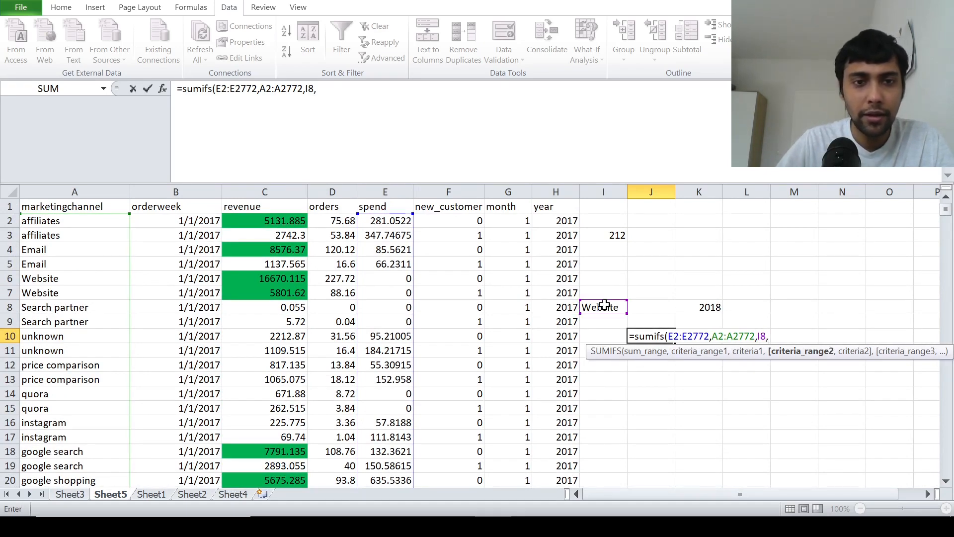
Step: Add the year range H2:H2772 as the second criteria range, matched to K8, and complete the SUMIFS formula
click(548, 218)
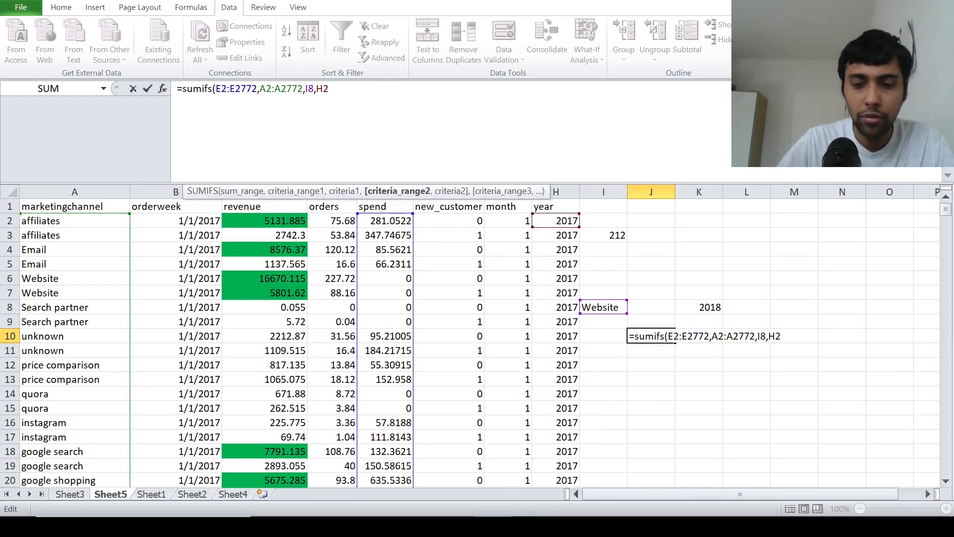
text(:h2772)
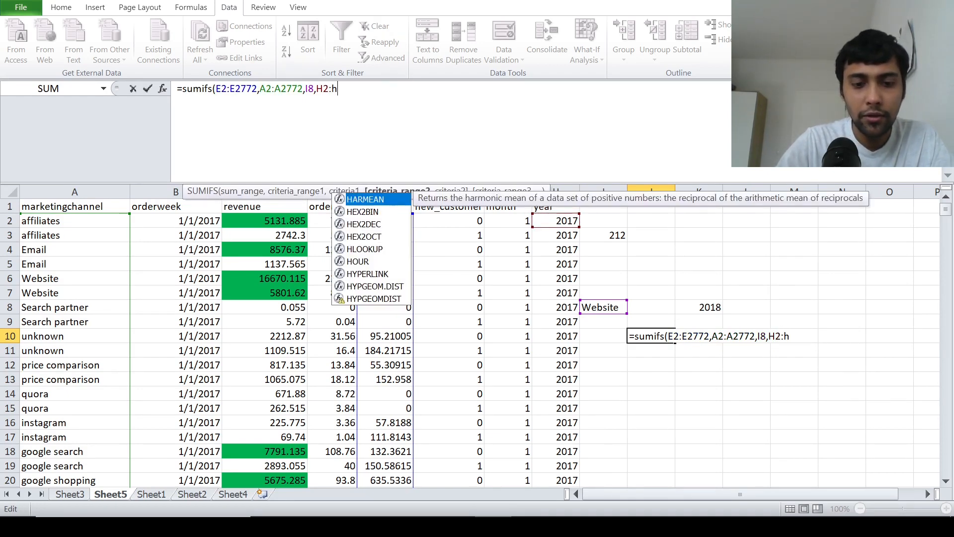
text(,)
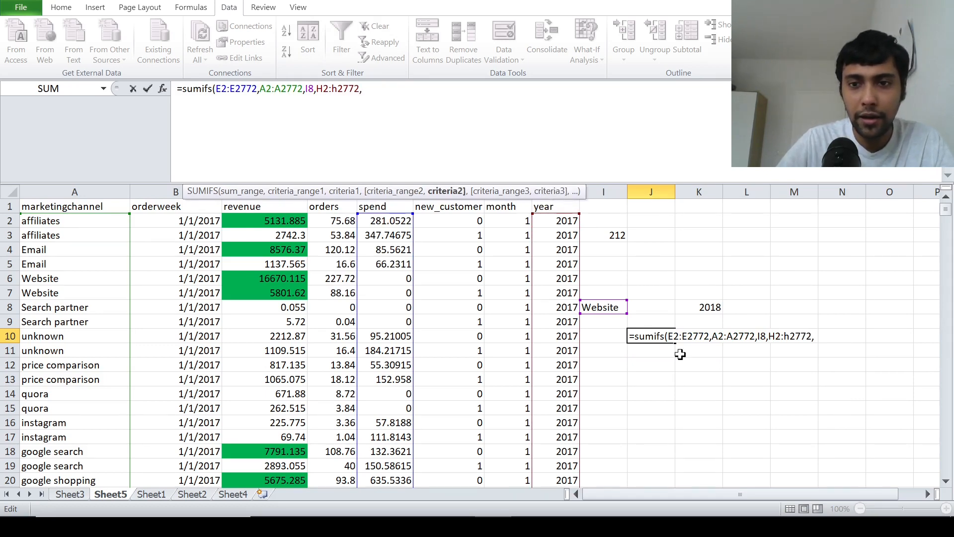
click(688, 307)
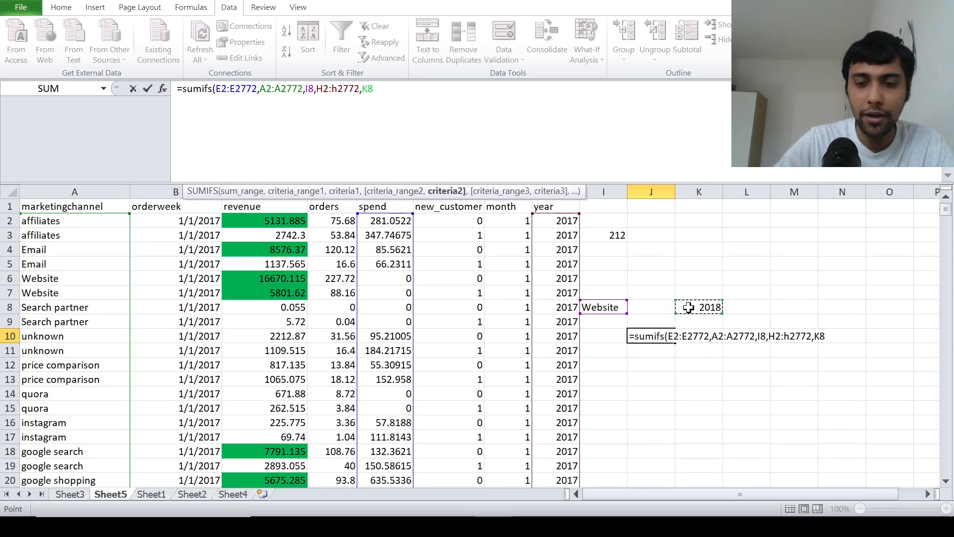
key(Return)
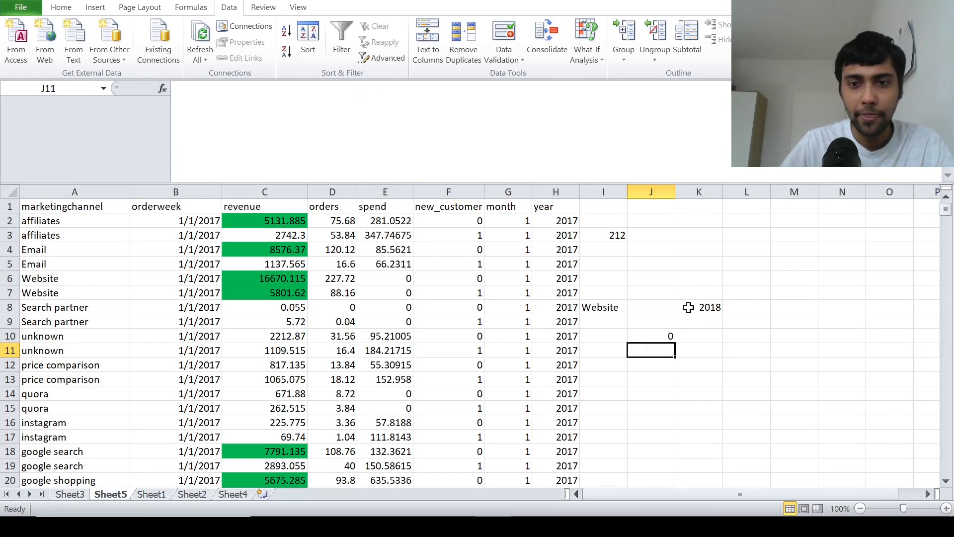
key(Up)
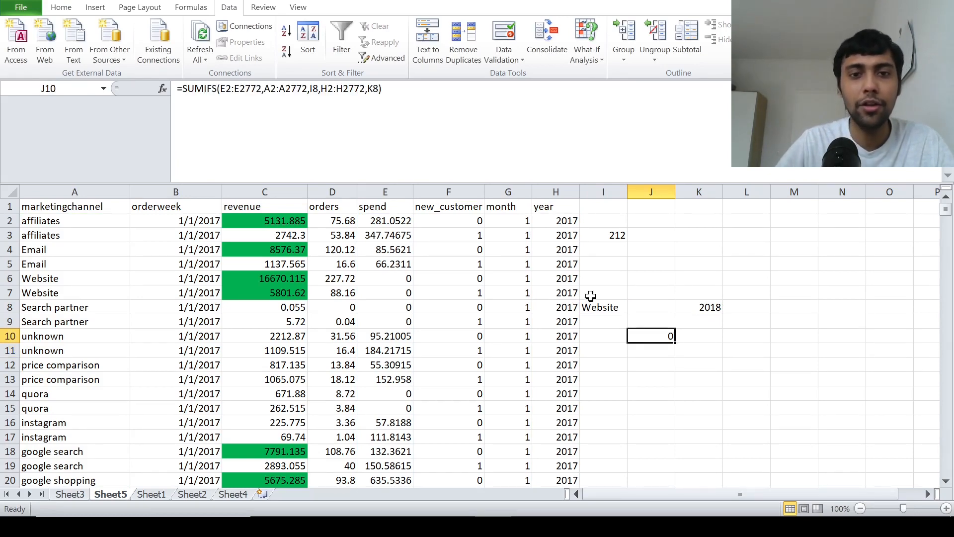
Step: Choose Search partner in the I8 channel dropdown and check the spend total in J10
click(605, 305)
click(631, 308)
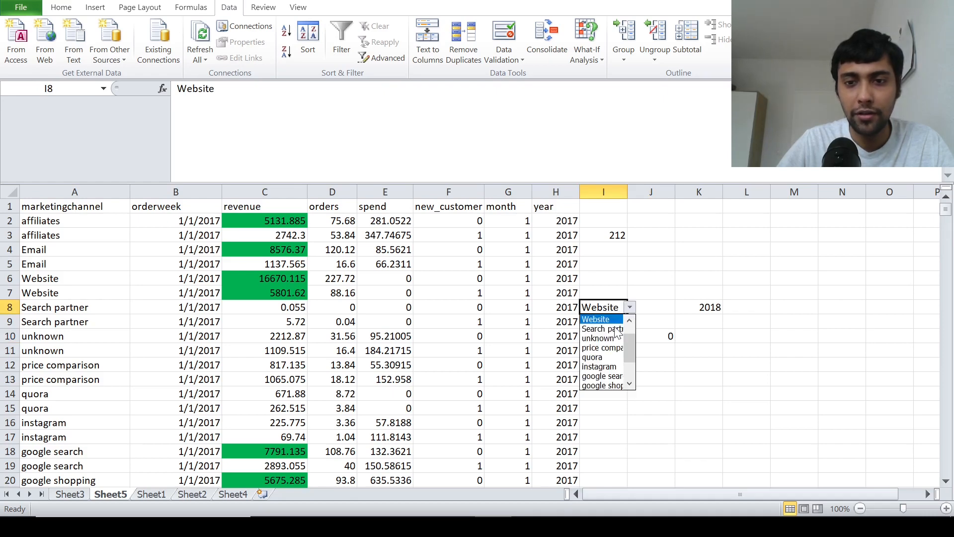
click(607, 335)
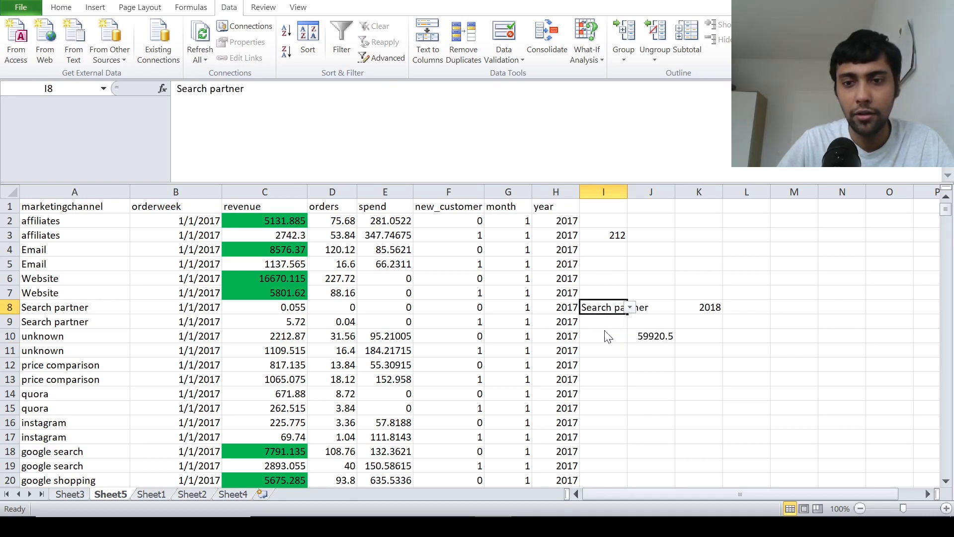
click(649, 336)
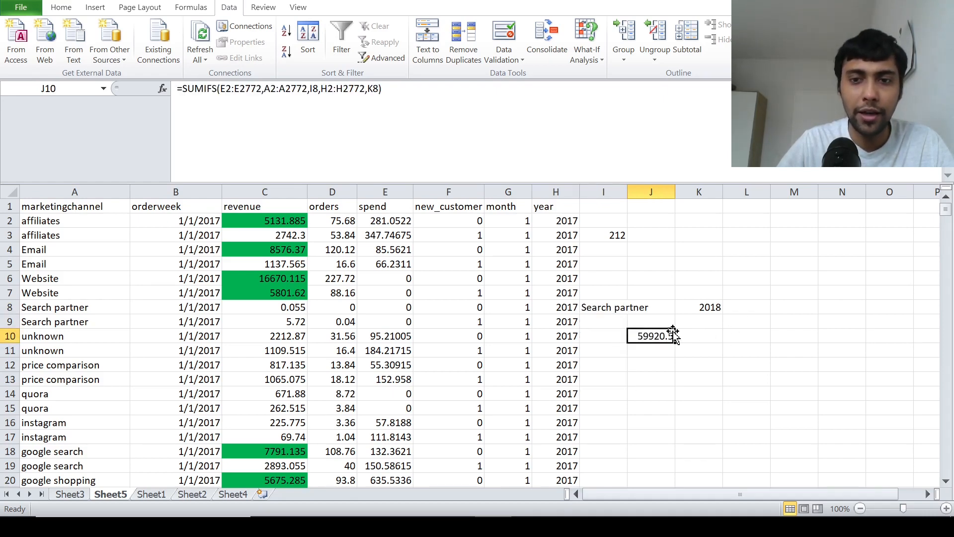
Step: Choose 2017 in the K8 year dropdown and check the spend total in J10
click(710, 306)
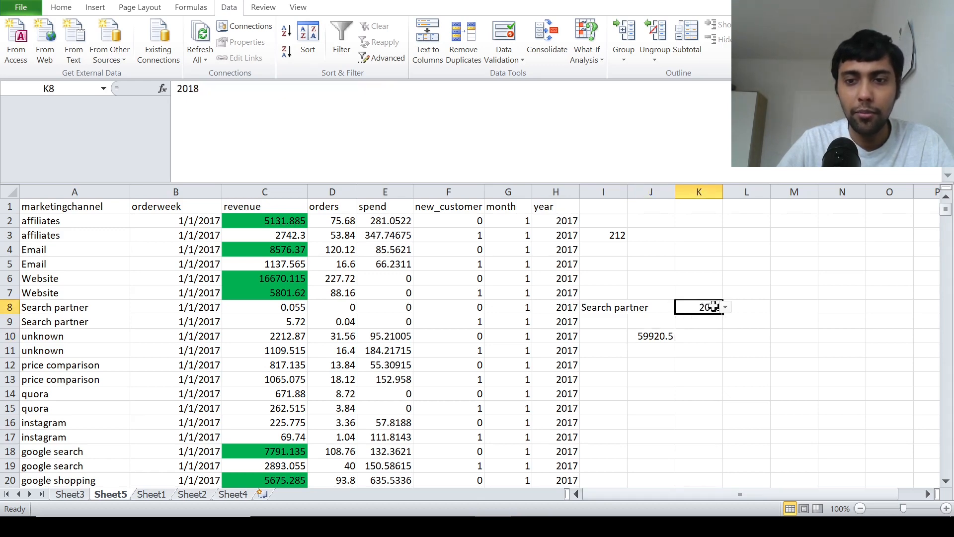
click(726, 308)
click(715, 320)
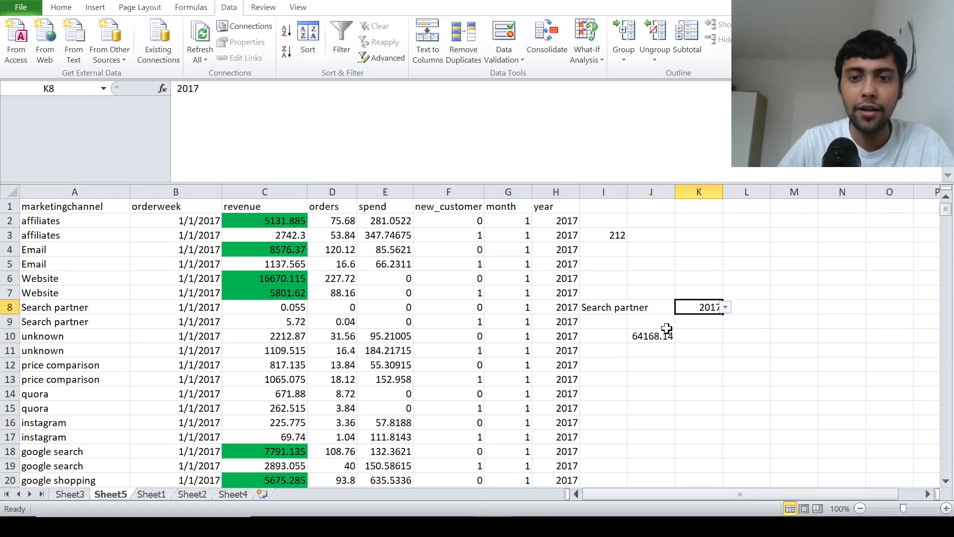
click(656, 336)
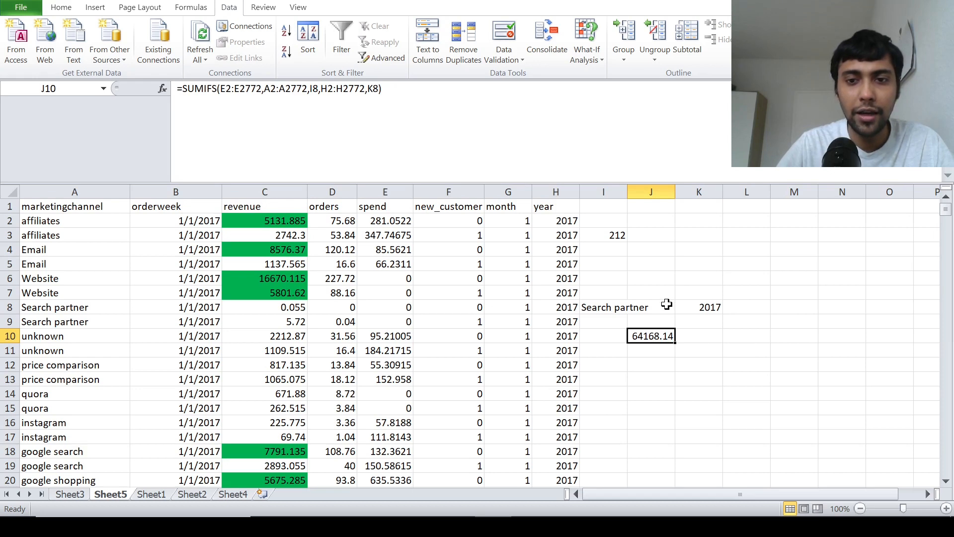
Step: Try quora and choose SEO shopping in the I8 channel dropdown, checking the spend total in J10
click(621, 307)
click(630, 308)
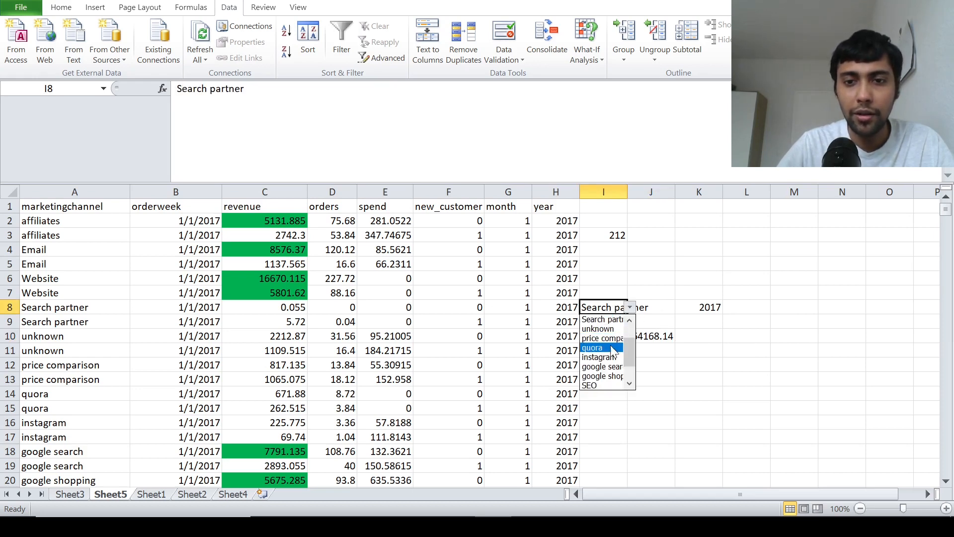
click(603, 348)
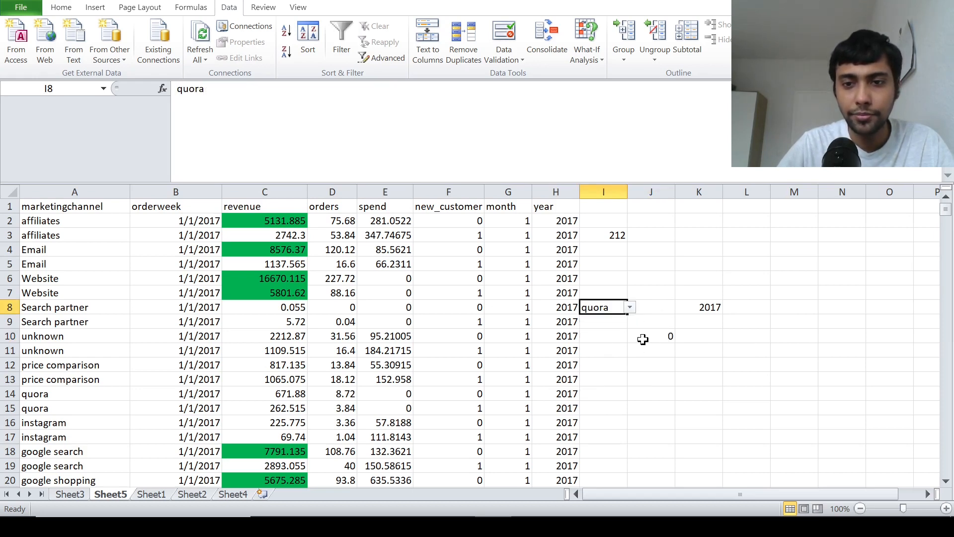
click(630, 309)
click(605, 364)
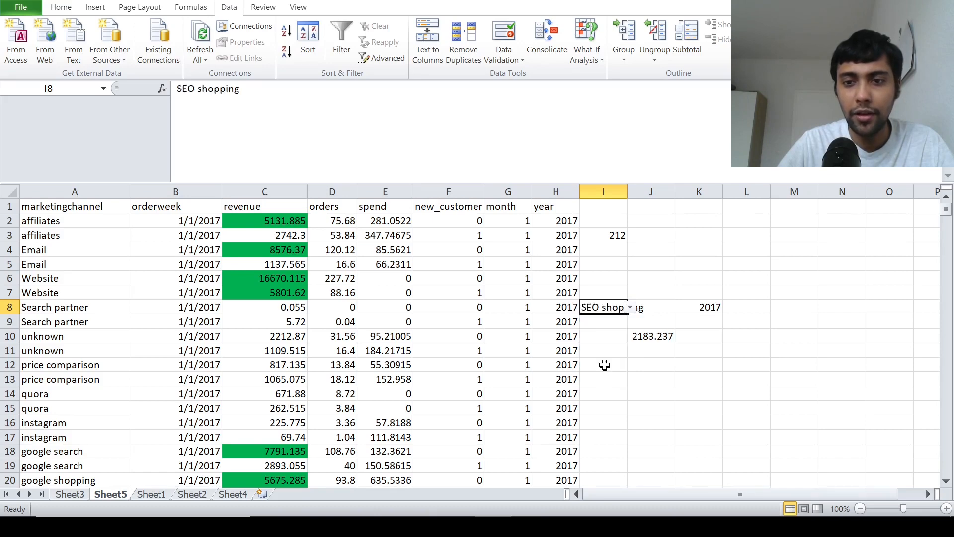
click(647, 340)
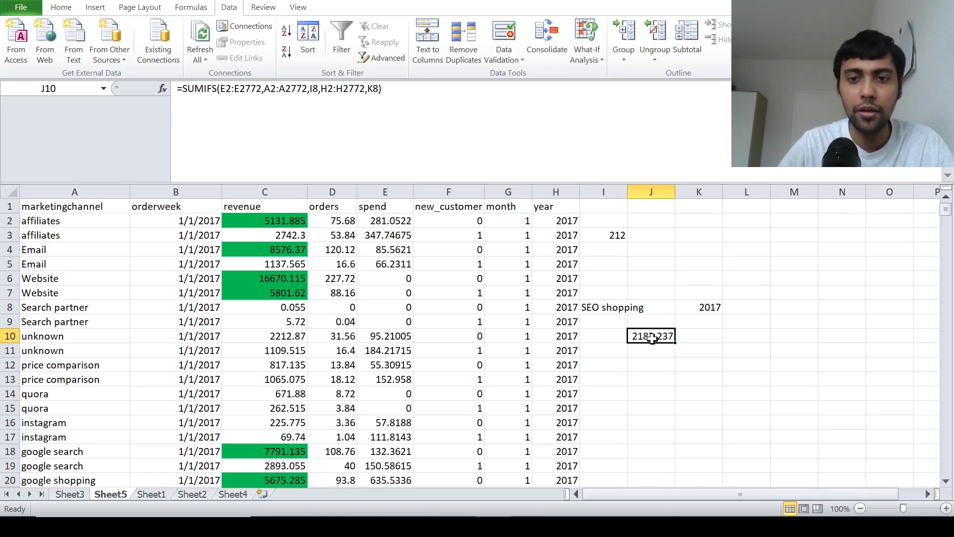
Step: Choose 2018 in the K8 year dropdown and check the spend total in J10
click(713, 304)
click(726, 309)
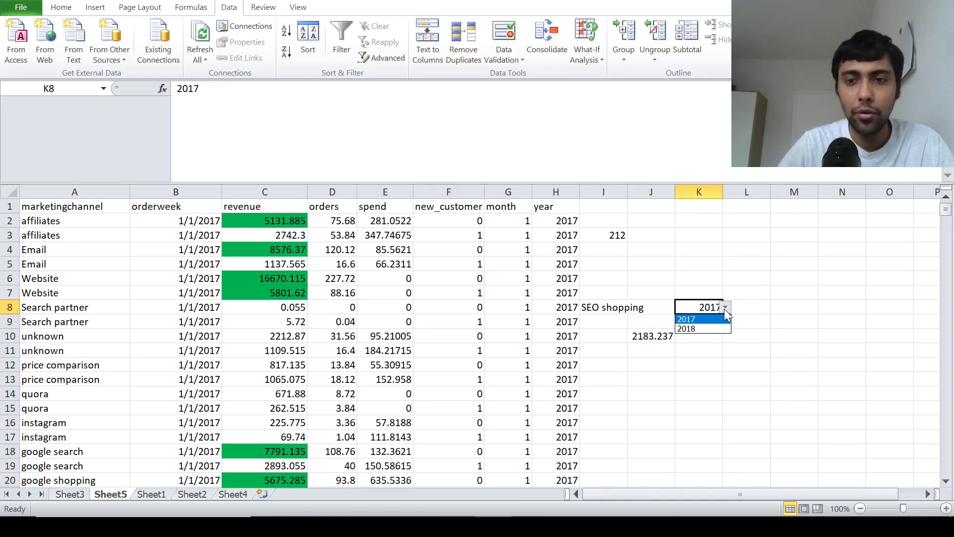
click(715, 323)
click(714, 324)
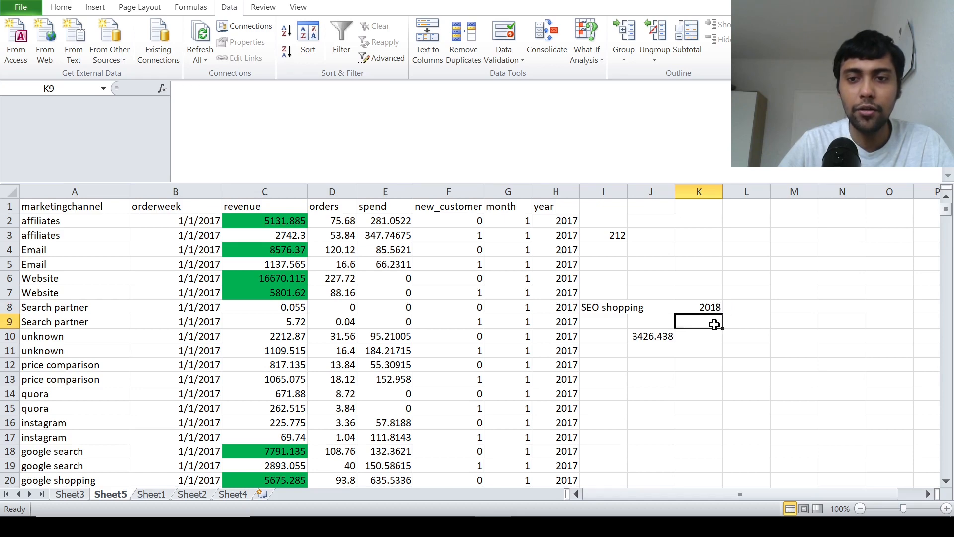
click(667, 336)
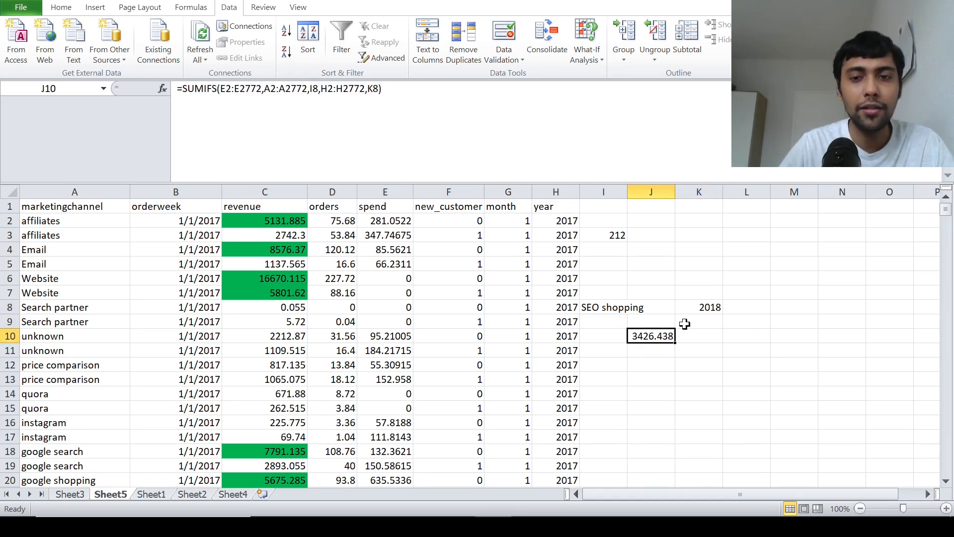
Step: Examine the channel in I8, the year in K8 and the SUMIFS formula in J10 that depends on them
key(Left)
key(Up)
key(Up)
key(Right)
key(Right)
key(Left)
key(Left)
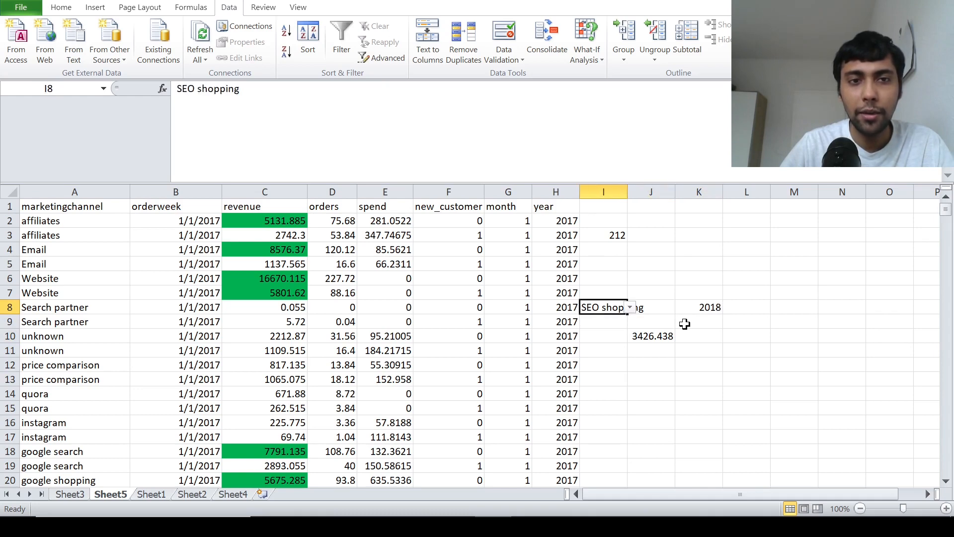
key(Right)
key(Right)
key(Down)
key(Down)
key(Left)
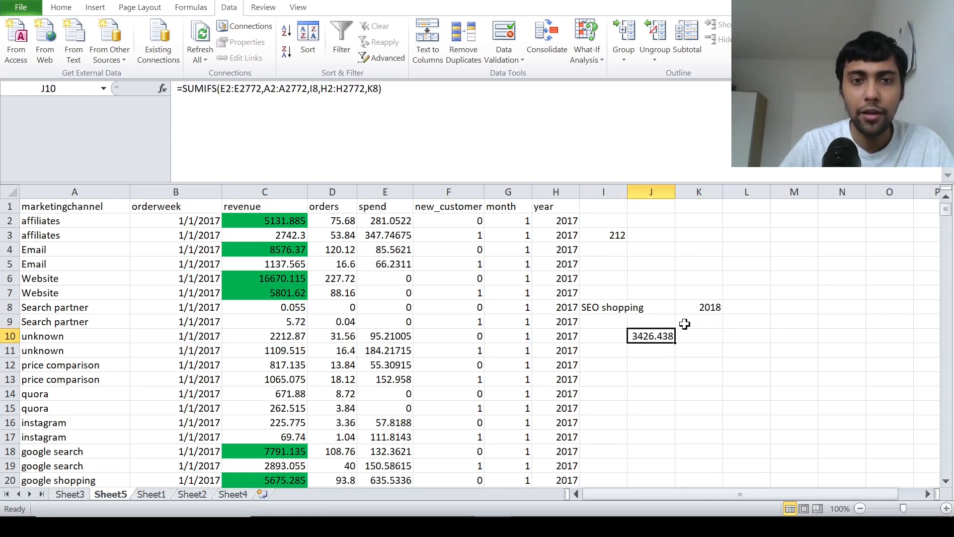
Step: Choose facebook in the I8 channel dropdown and check the 2018 spend total in J10
click(616, 302)
click(630, 307)
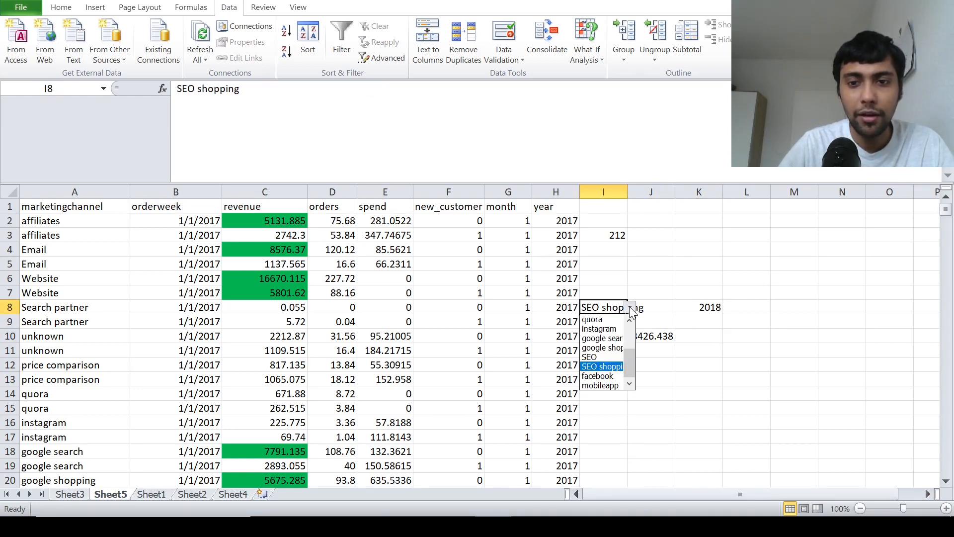
click(601, 377)
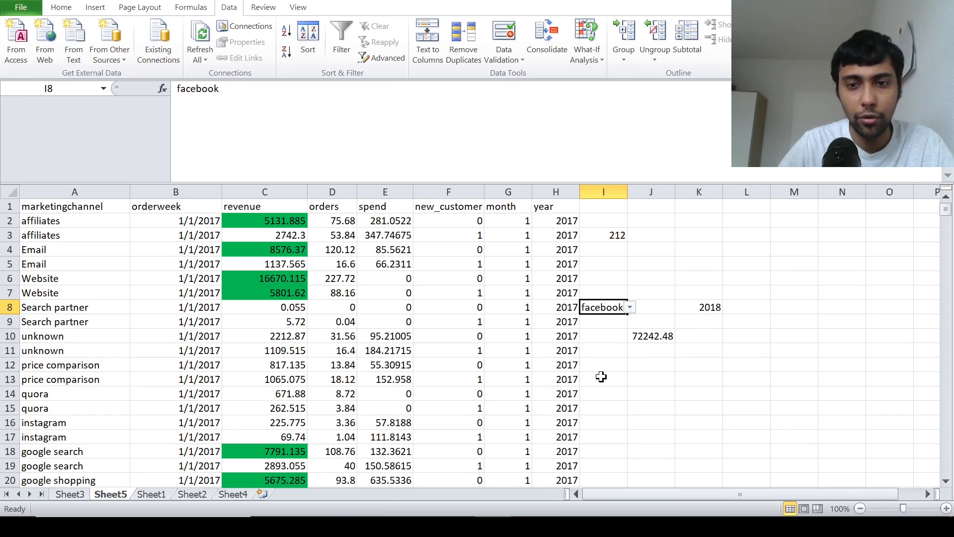
click(662, 375)
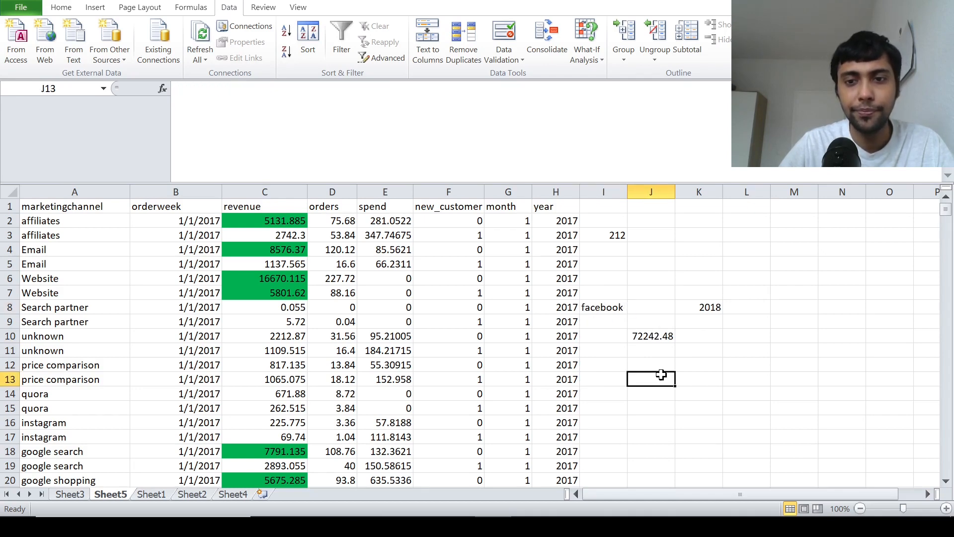
click(661, 336)
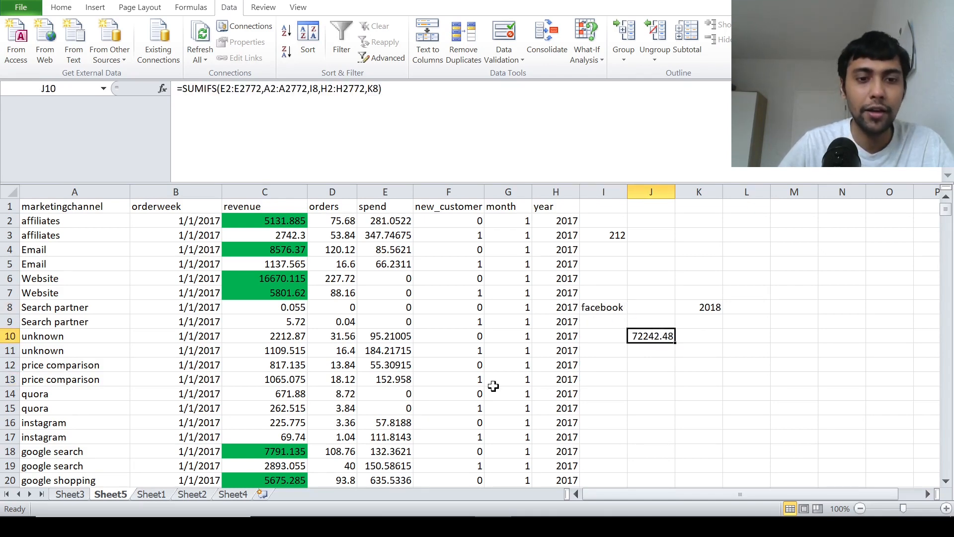
Step: Mark the year and channel dropdown task as done in C8 of Sheet1 and read the next task in B9
click(158, 497)
key(Right)
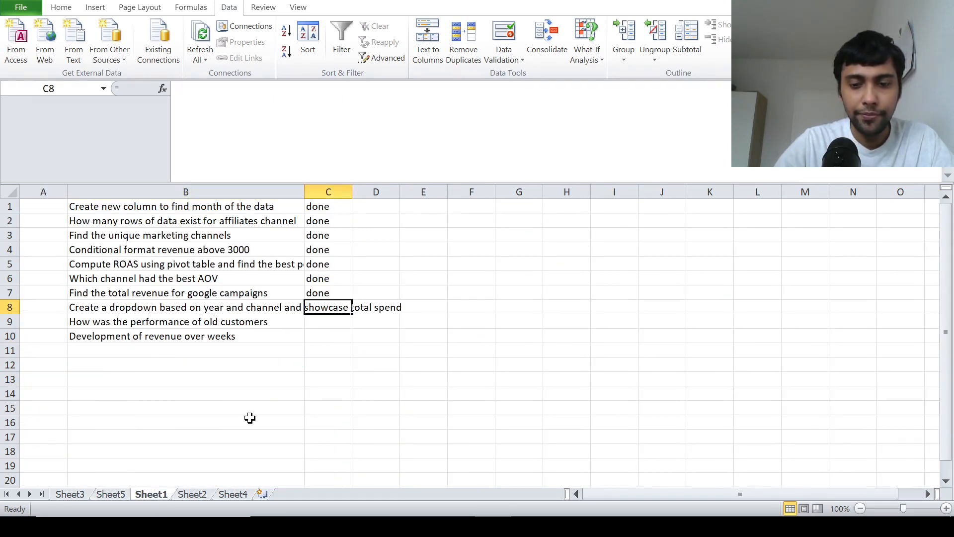
text(done)
key(Return)
key(Left)
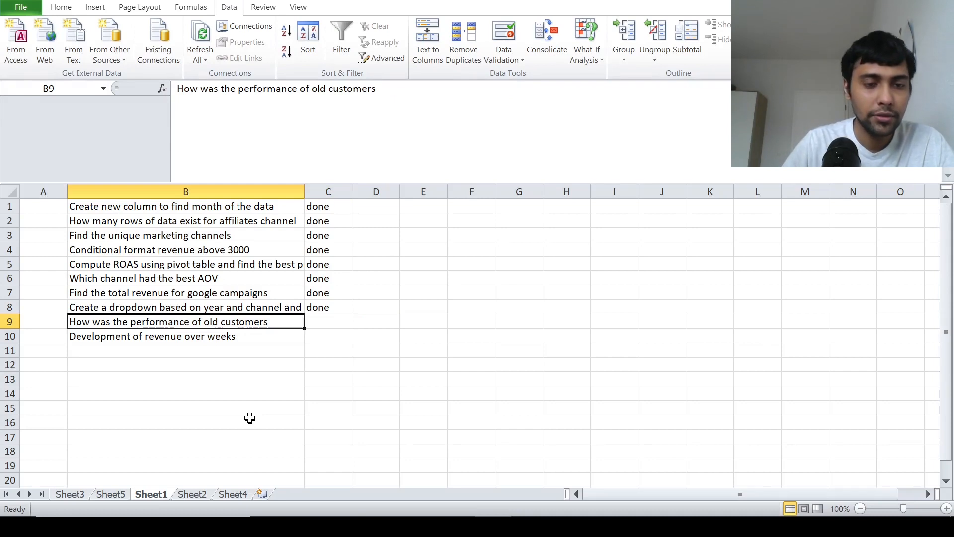
key(Down)
key(Up)
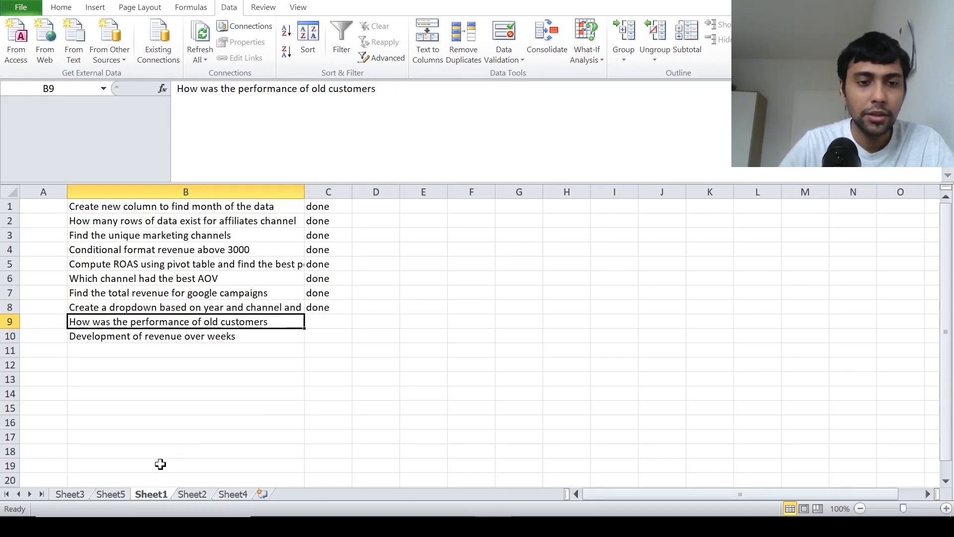
Step: Find the pivot table on Sheet3 and add new_customer to it as a report filter
click(127, 494)
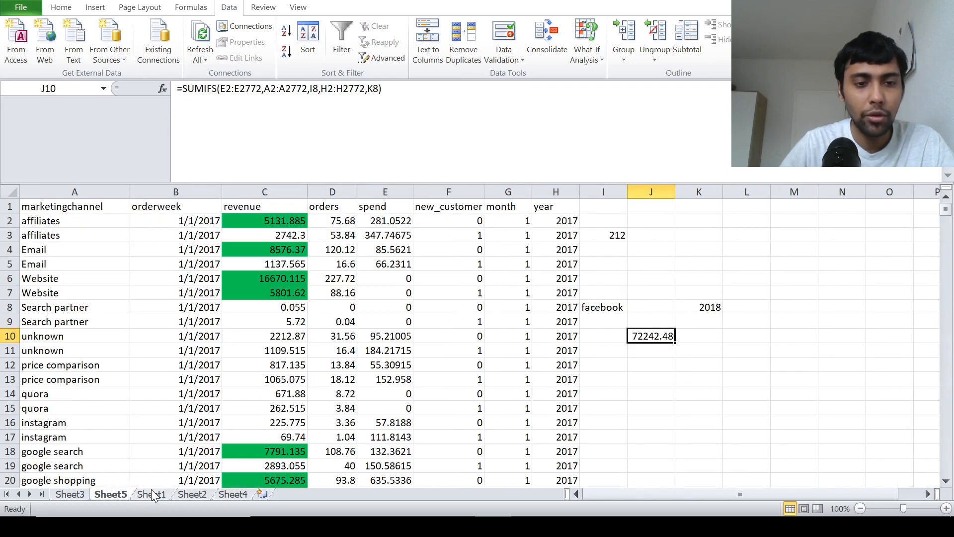
click(206, 493)
click(224, 495)
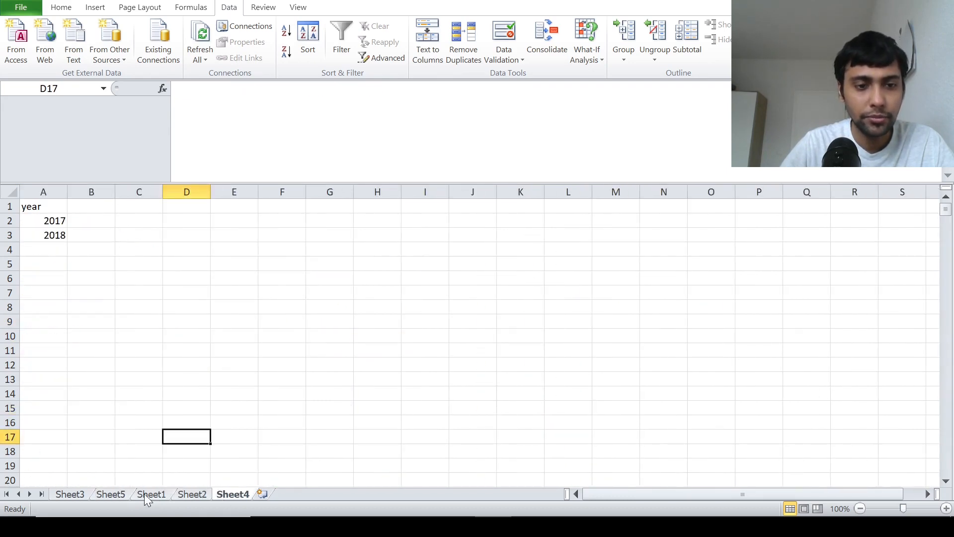
click(90, 494)
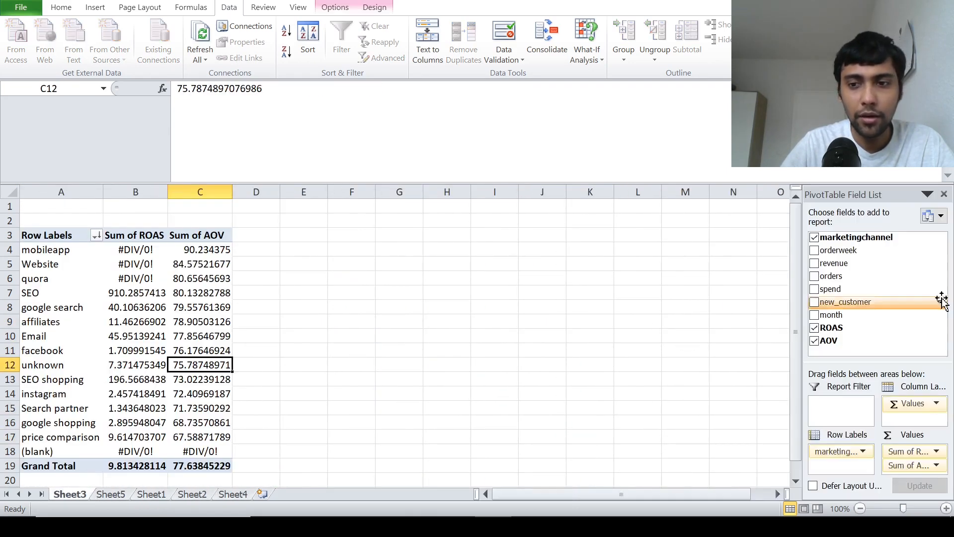
drag(890, 301, 854, 408)
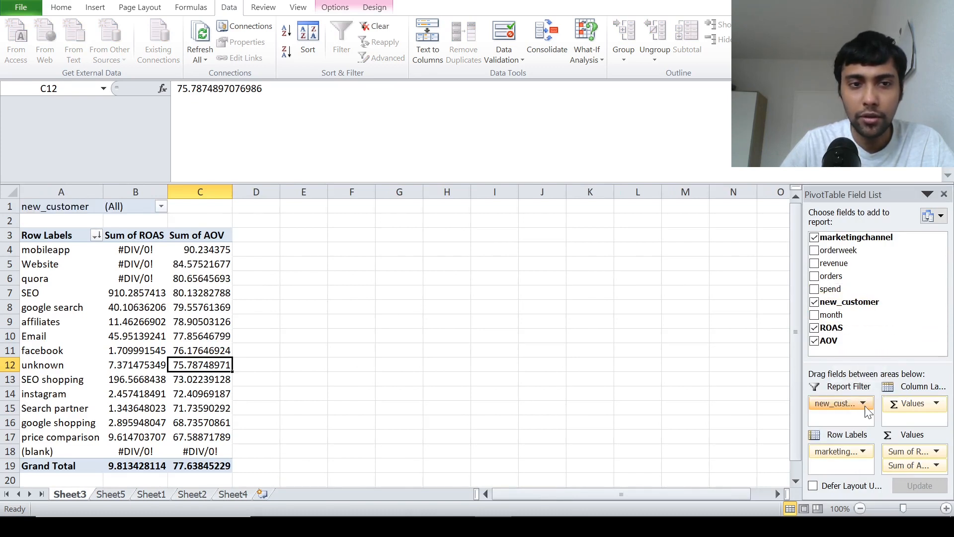
Step: Filter the pivot table by new_customer to 0 only, with multiple item selection enabled
click(164, 208)
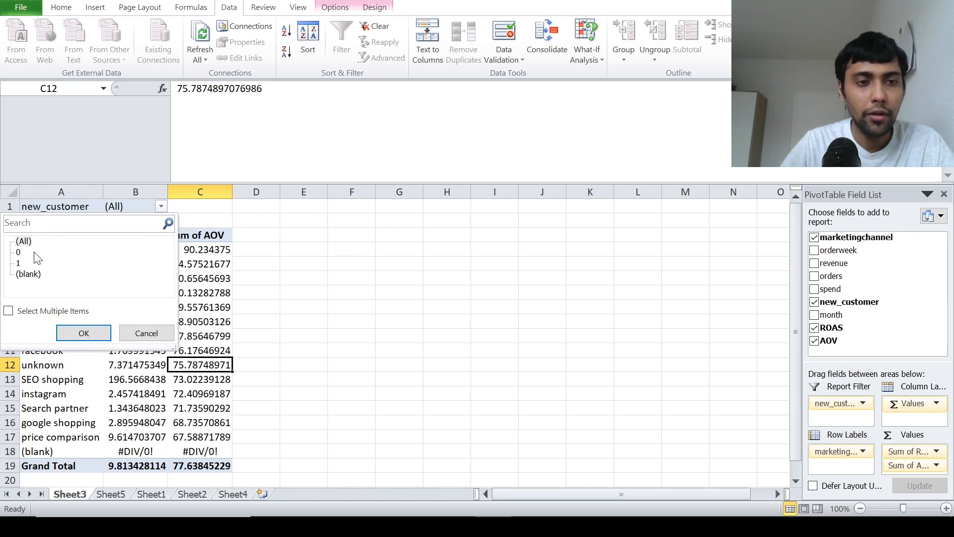
click(19, 253)
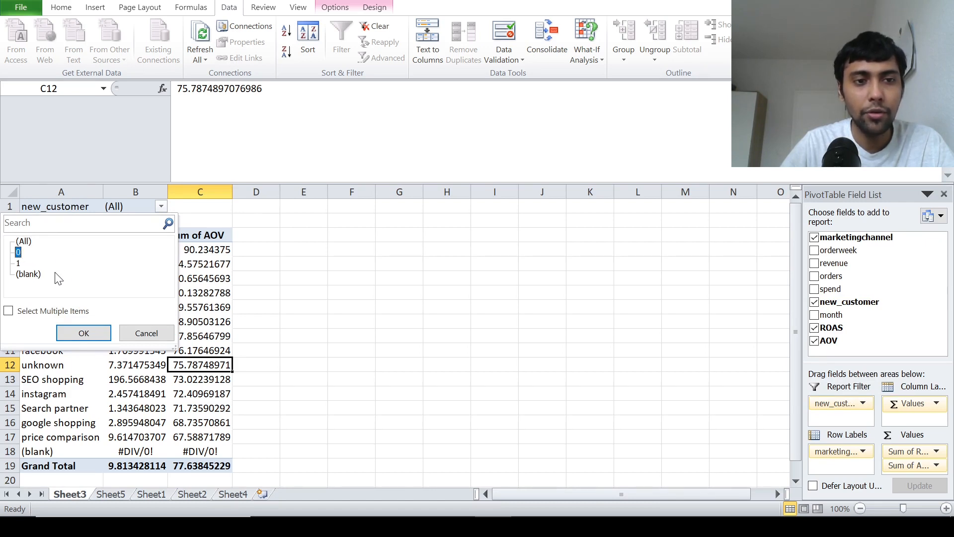
click(9, 312)
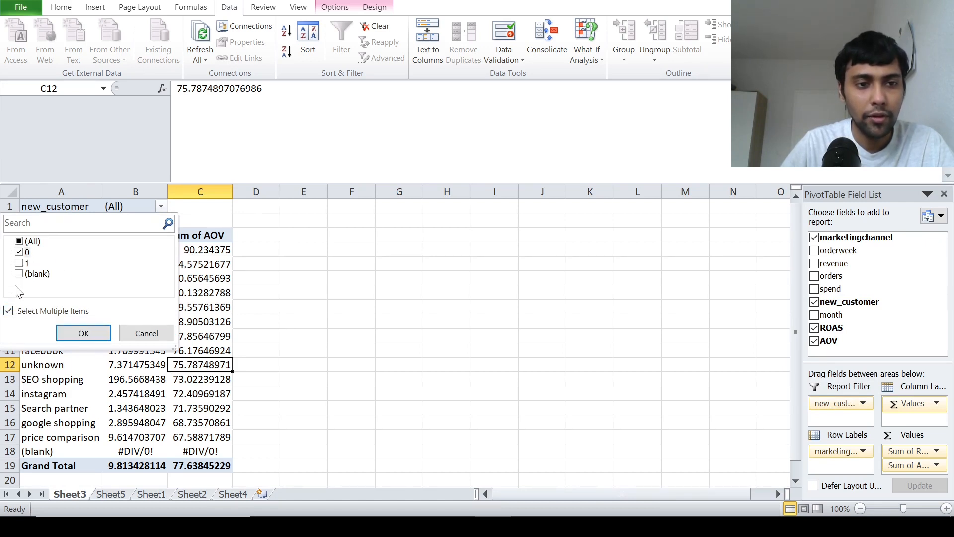
click(84, 332)
Step: Examine the old customers' AOV per marketing channel in the pivot table, from mobileapp down to facebook
click(188, 293)
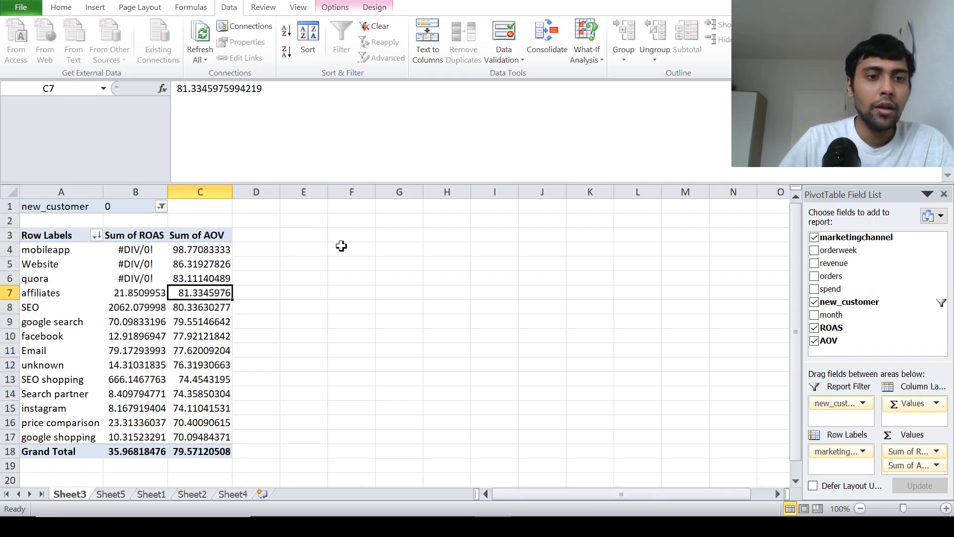
key(Up)
key(Up)
key(Up)
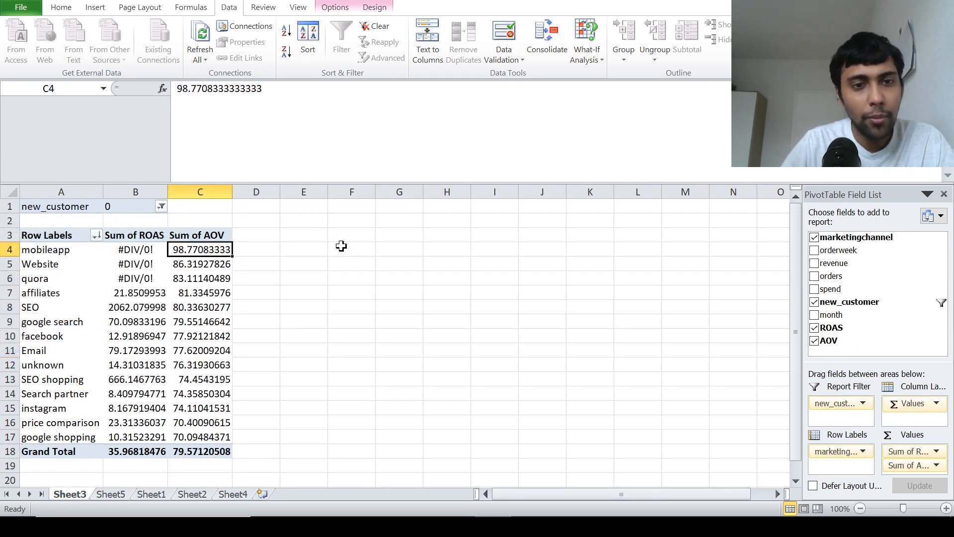
key(Left)
key(Left)
key(Right)
key(Right)
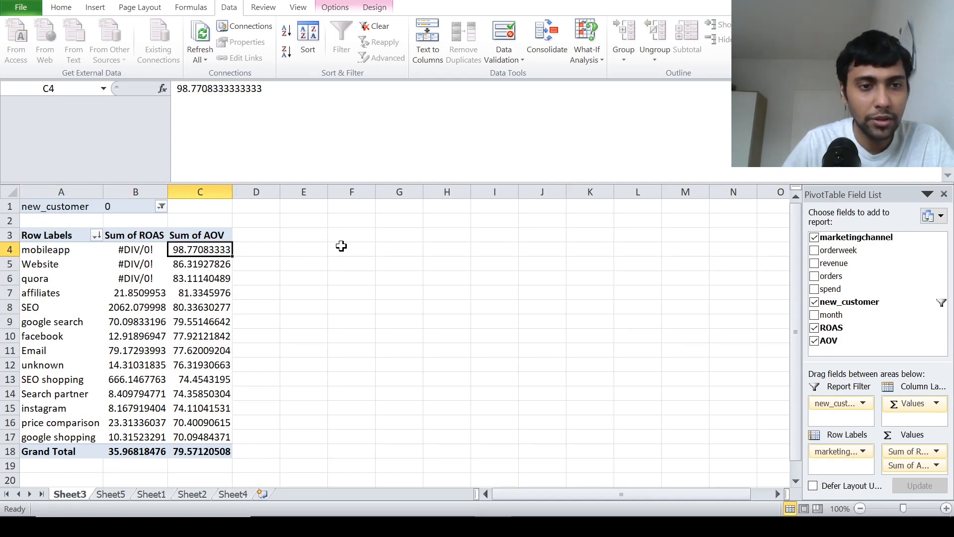
key(Down)
key(Down)
key(Down)
key(Down)
key(Down)
key(Down)
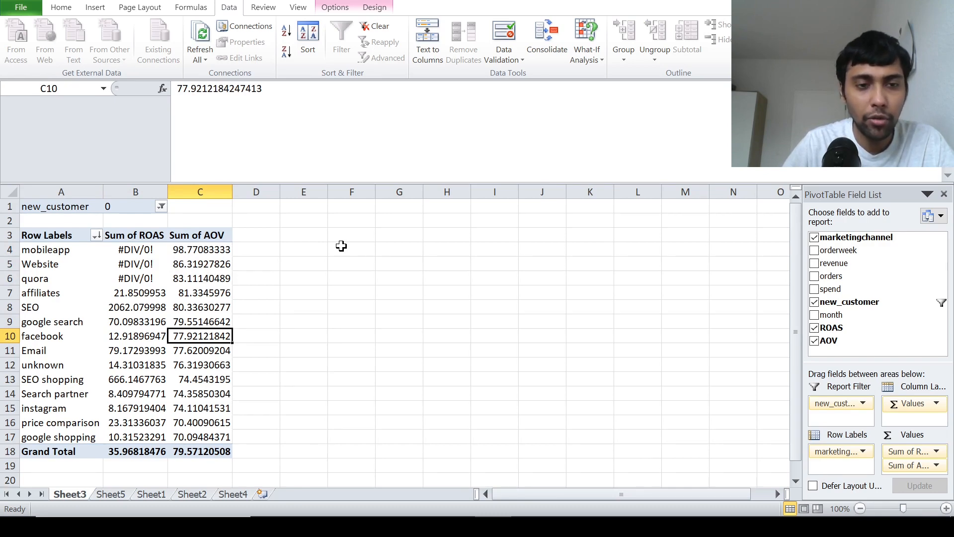
Step: Examine the old customers' ROAS per marketing channel, comparing SEO, google search, Email and SEO shopping
key(Up)
key(Up)
key(Up)
key(Left)
key(Down)
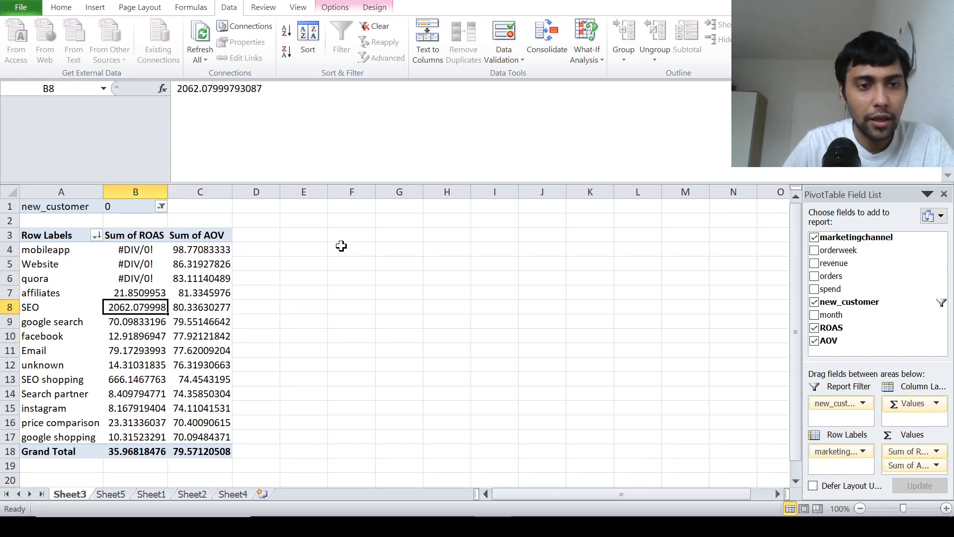
key(Down)
key(Down)
key(Up)
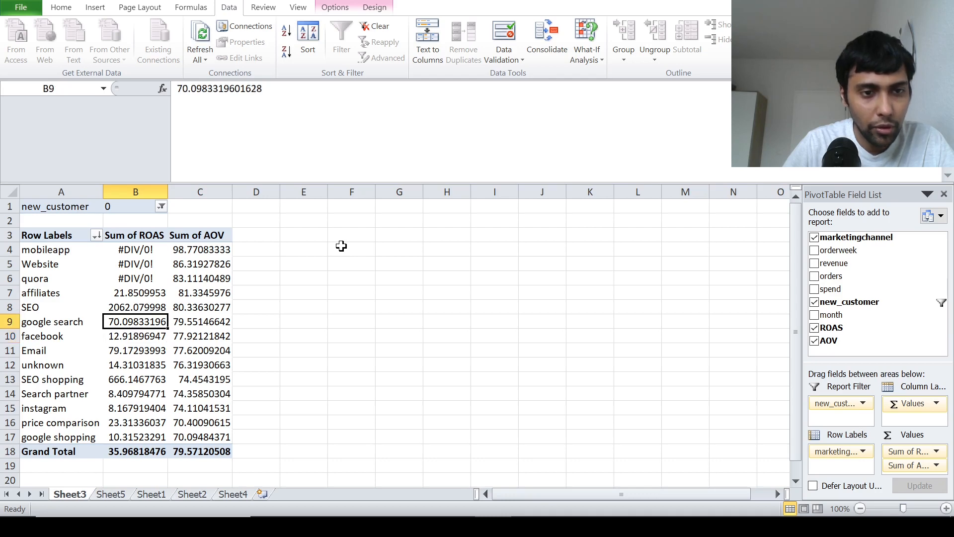
key(Up)
key(Down)
key(Down)
key(Down)
key(Down)
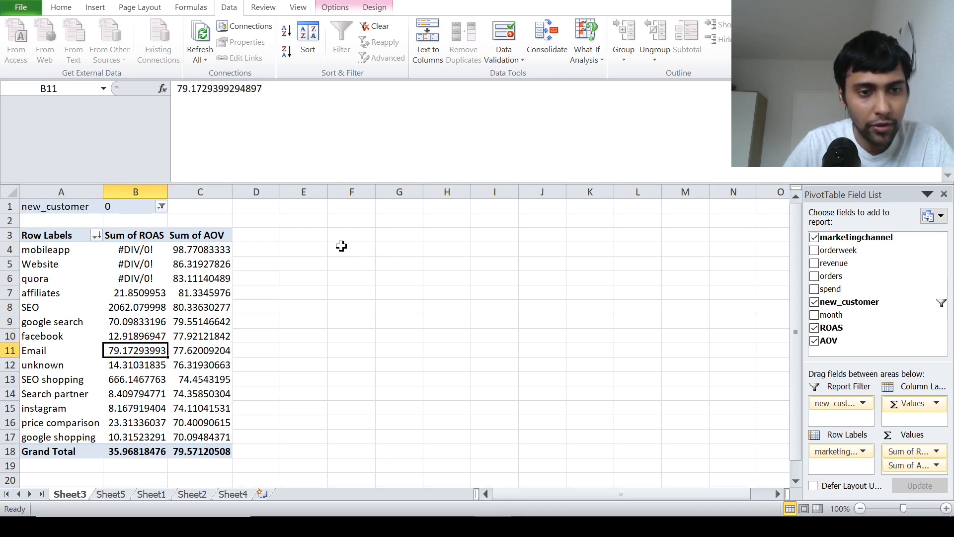
key(Up)
key(Down)
key(Down)
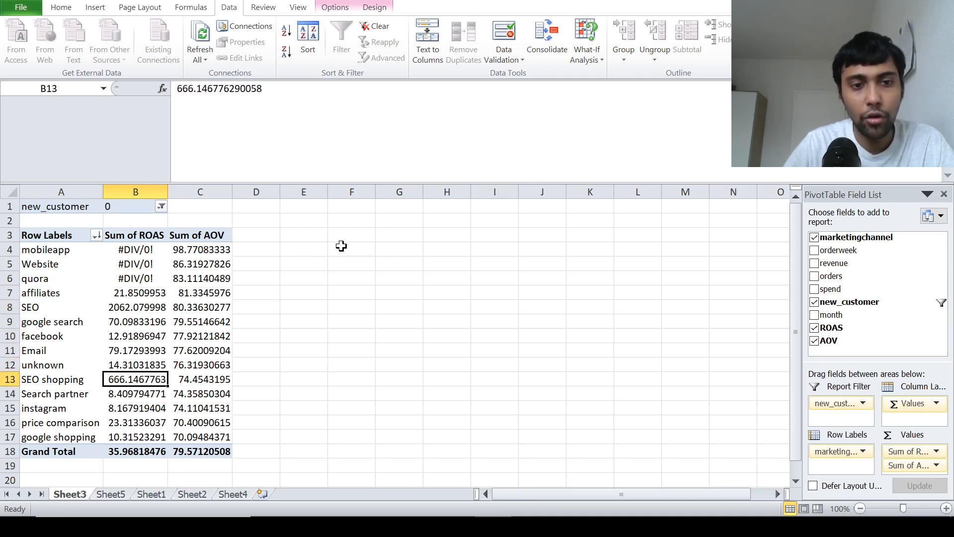
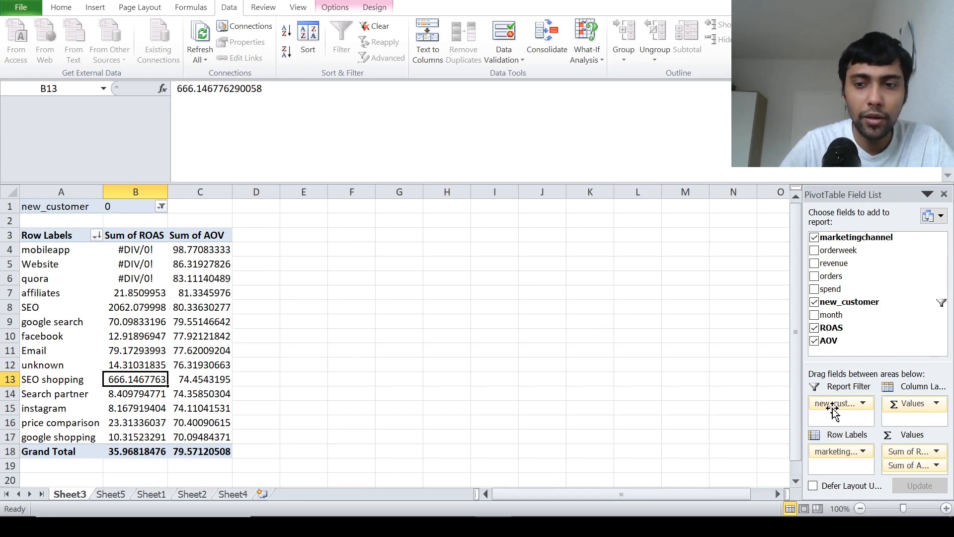
Step: Include 1 alongside 0 in the new_customer filter and move new_customer beneath marketingchannel in the row labels
drag(835, 403, 840, 463)
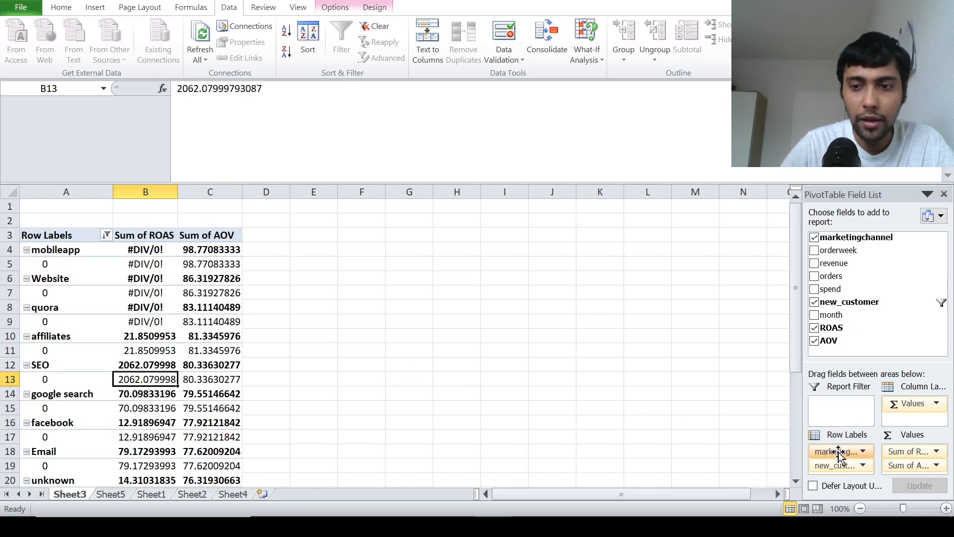
drag(838, 465, 840, 410)
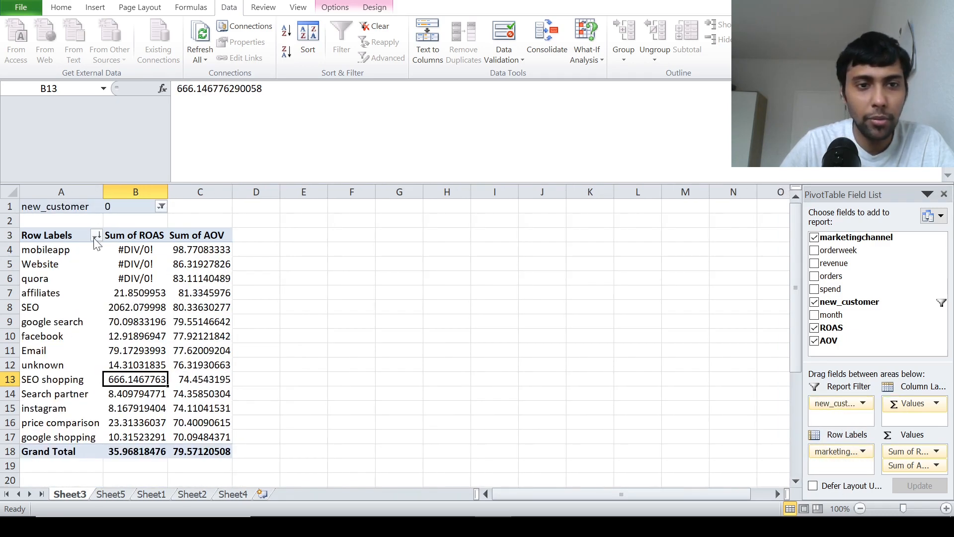
click(161, 207)
click(20, 263)
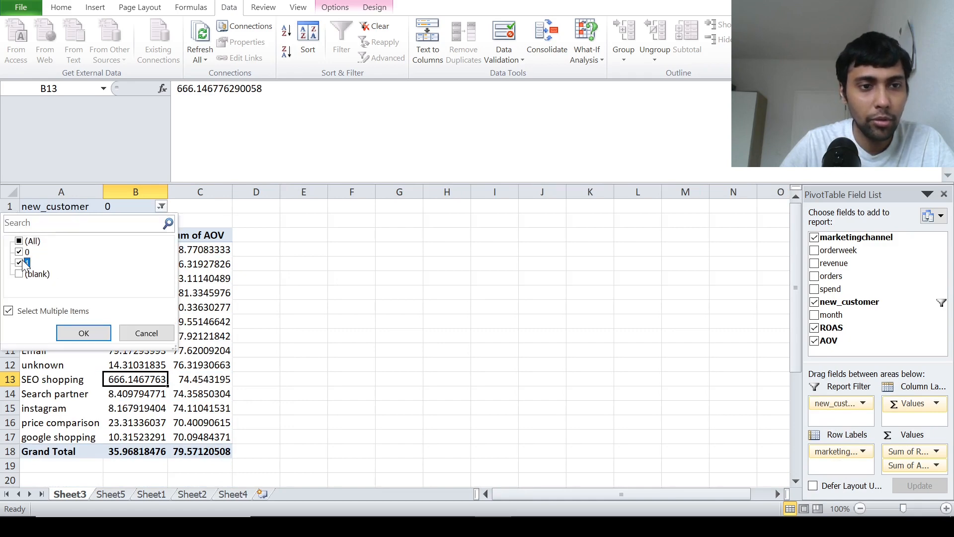
click(83, 333)
drag(840, 403, 840, 466)
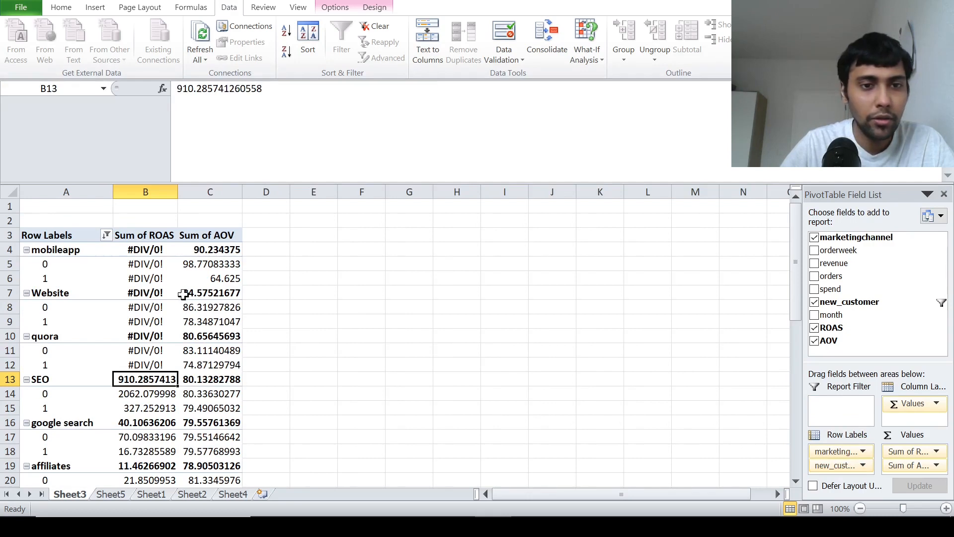
Step: Compare the AOV of old customers (0) and new customers (1) for mobileapp, Website, quora and SEO
drag(209, 264, 347, 273)
click(346, 275)
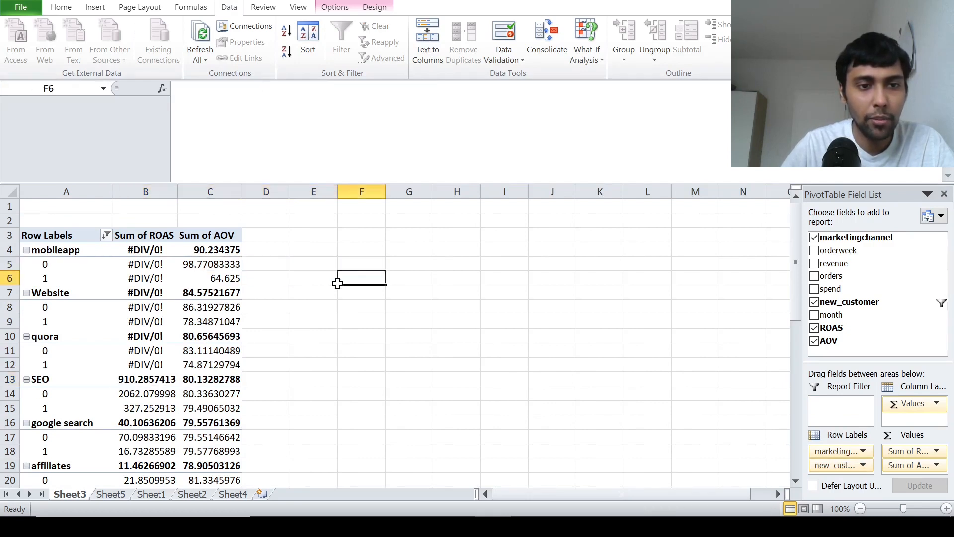
key(Left)
key(Left)
key(Left)
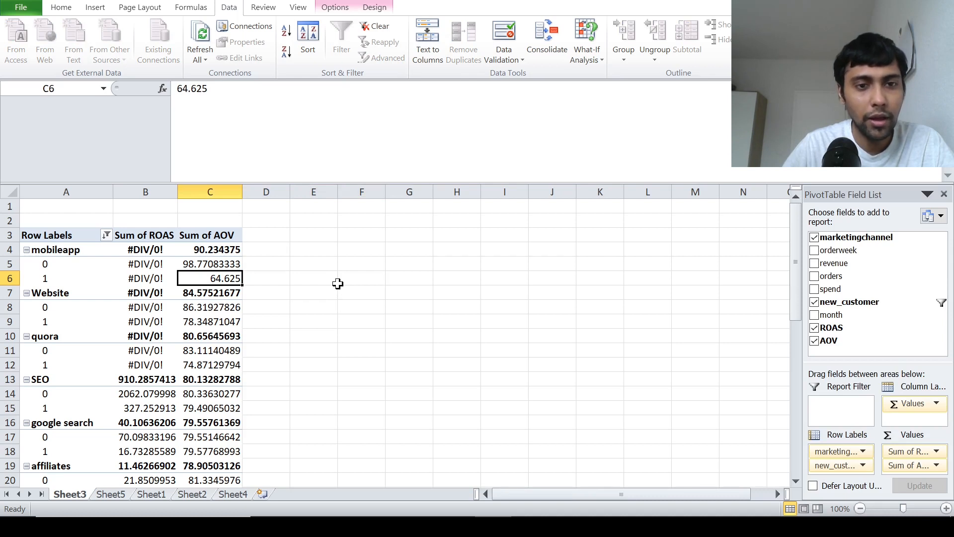
key(Up)
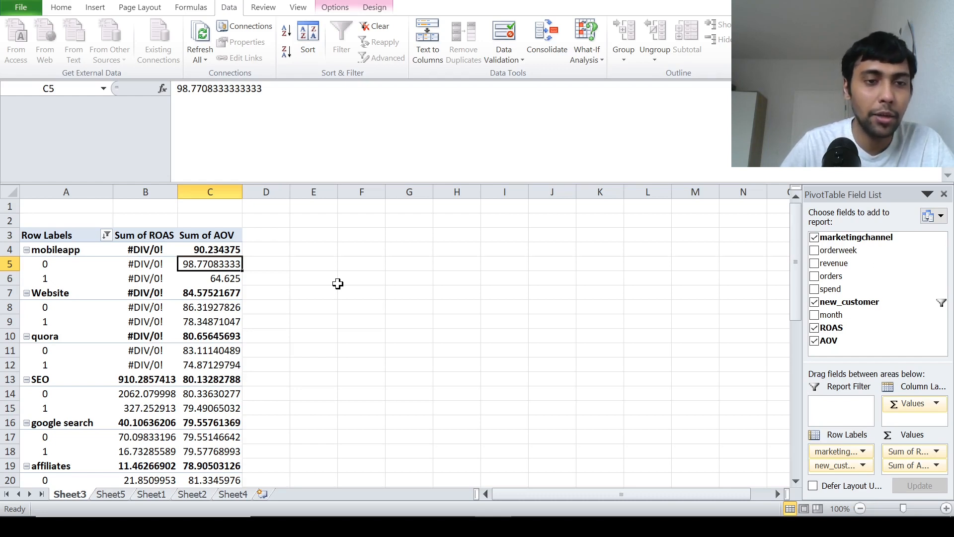
key(Down)
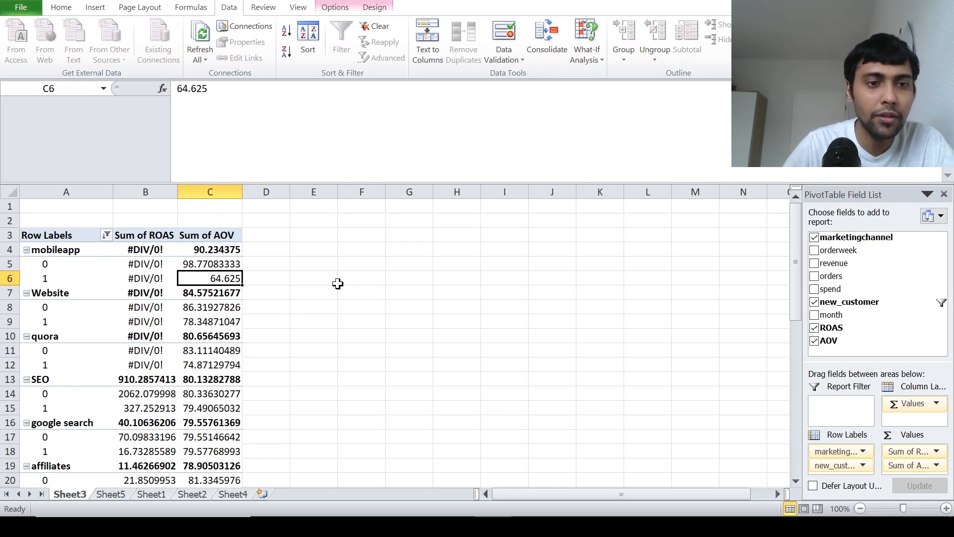
key(Down)
key(Down)
key(Down)
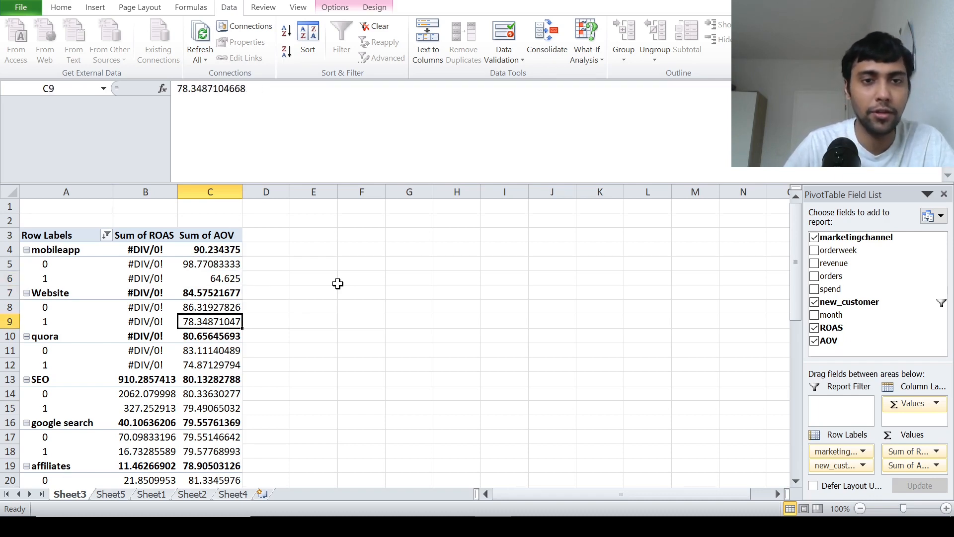
key(Down)
key(Up)
key(Down)
key(Down)
key(Down)
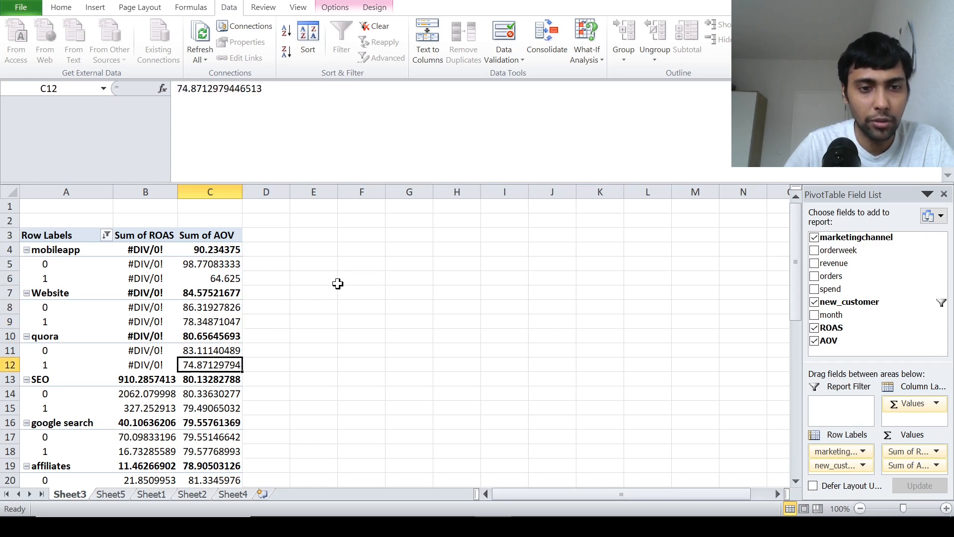
key(Down)
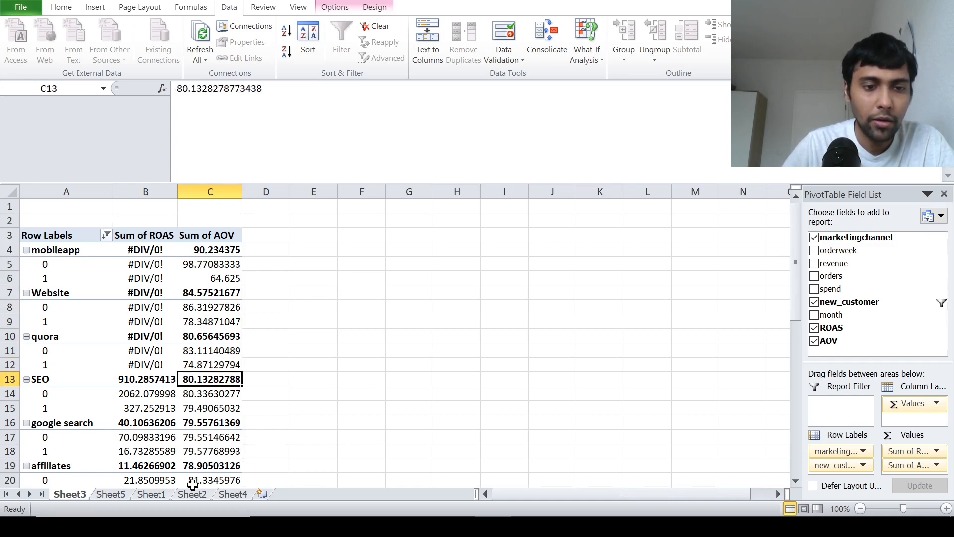
Step: Mark the old customers performance task as done in cell C9 of Sheet1
click(152, 494)
click(348, 321)
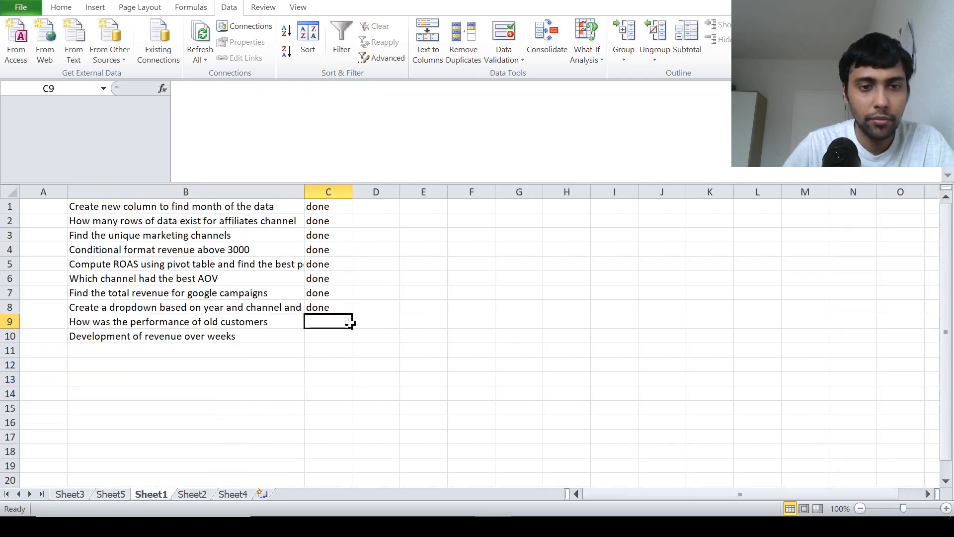
text(done)
key(Return)
key(Left)
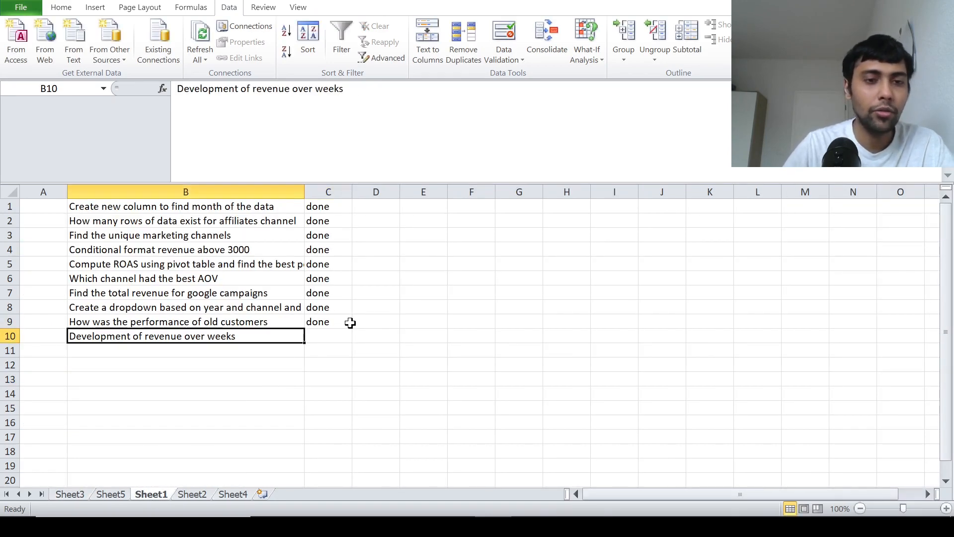
Step: Insert a new column before the month column in Sheet5 and give it the header week
click(112, 495)
click(387, 293)
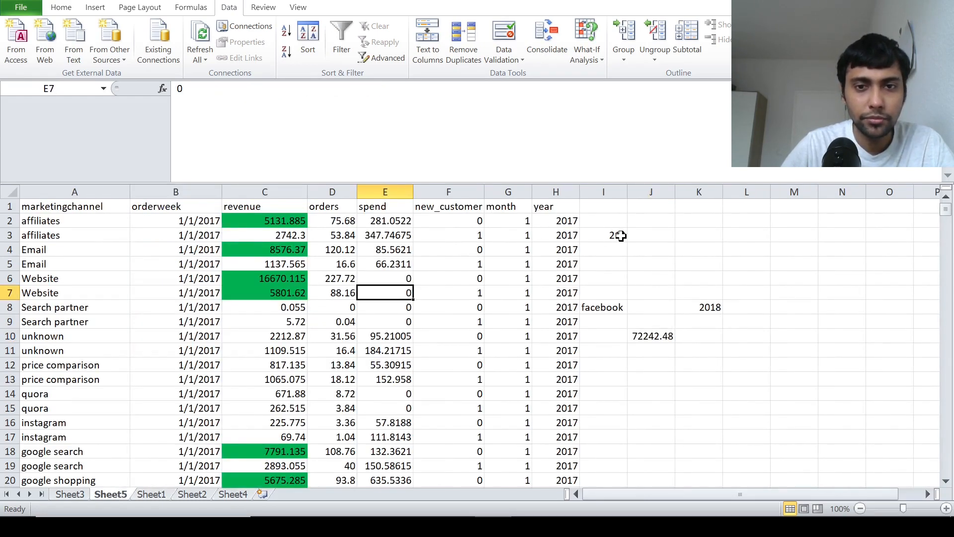
click(514, 186)
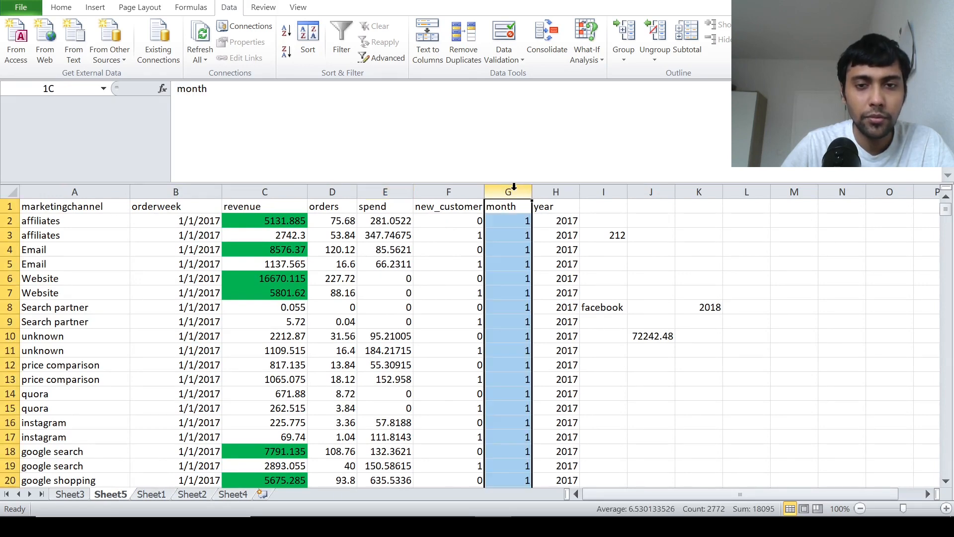
right_click(514, 186)
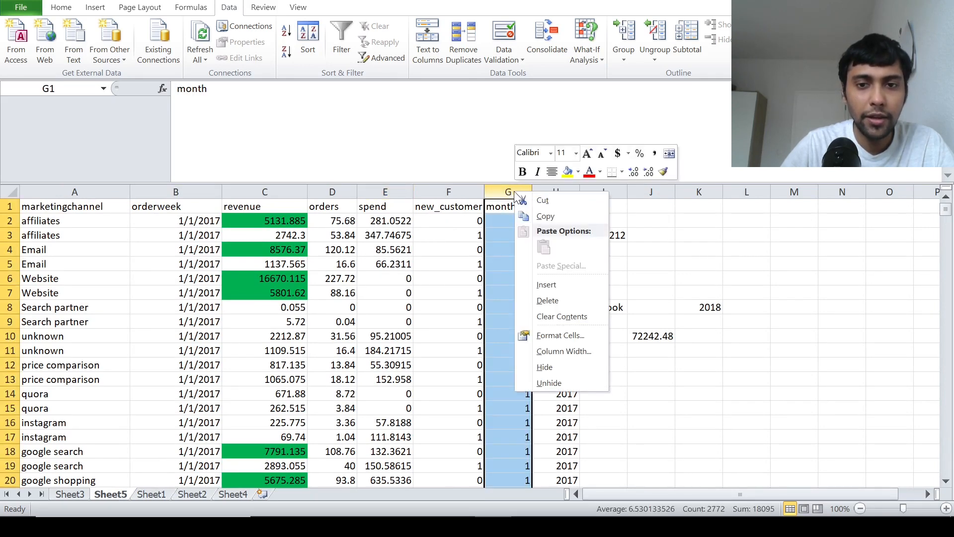
click(547, 285)
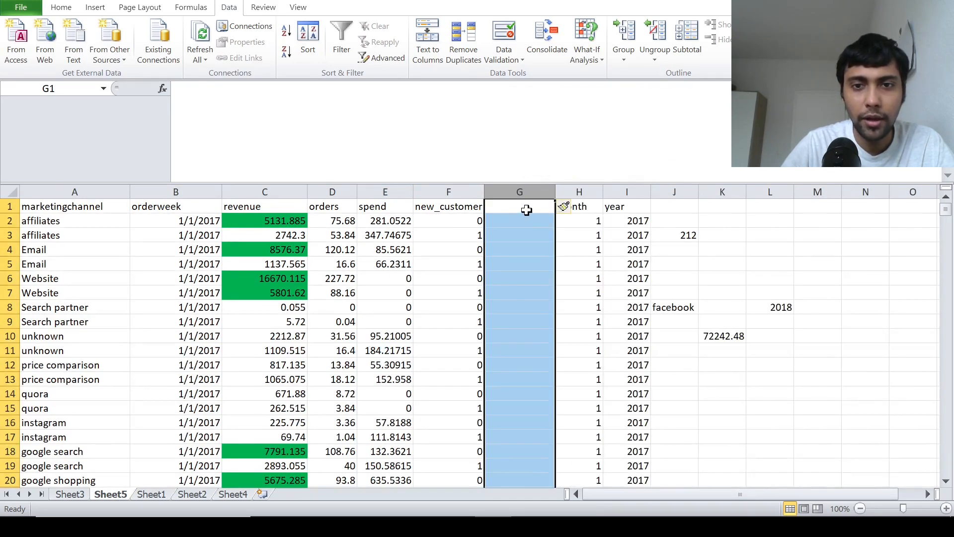
click(523, 206)
text(wwee)
key(BackSpace)
key(BackSpace)
key(BackSpace)
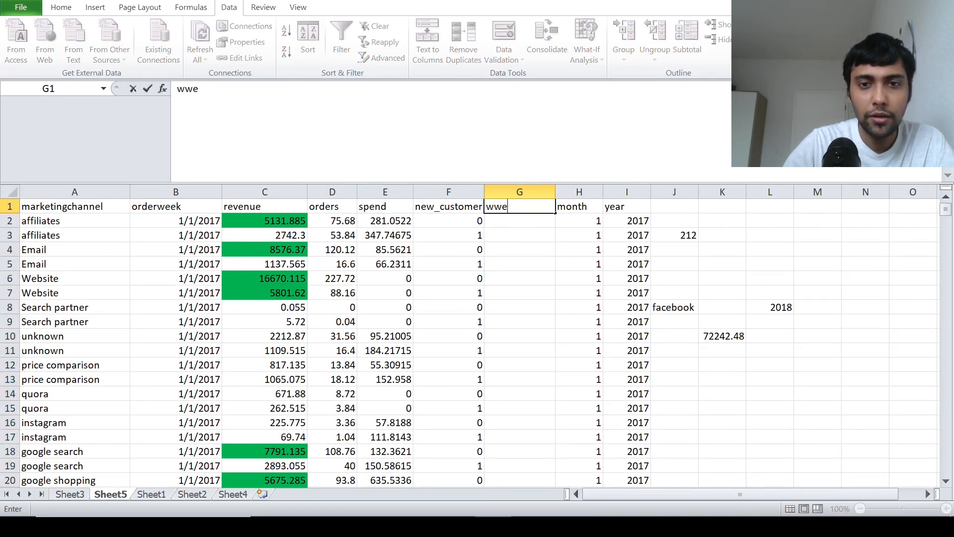
text(eek)
key(Return)
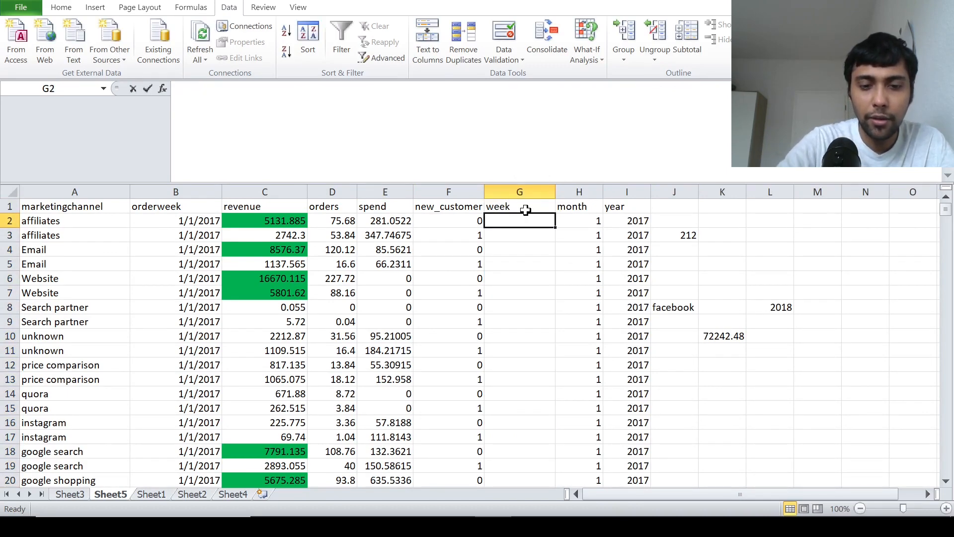
Step: Calculate the week number from orderweek with =WEEKNUM(B2) in G2 and fill the formula down the whole week column
text(=wwe)
key(BackSpace)
key(BackSpace)
text(e)
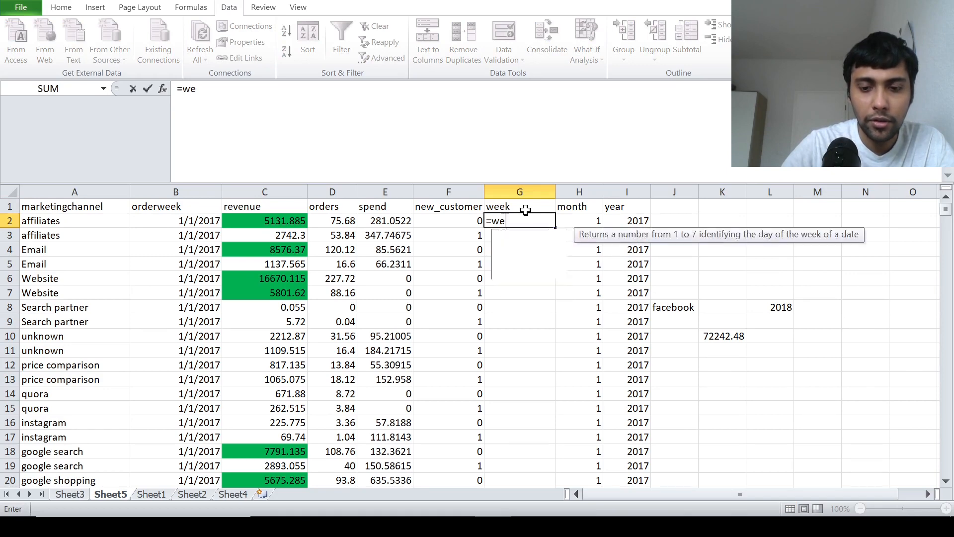
text(eknum8)
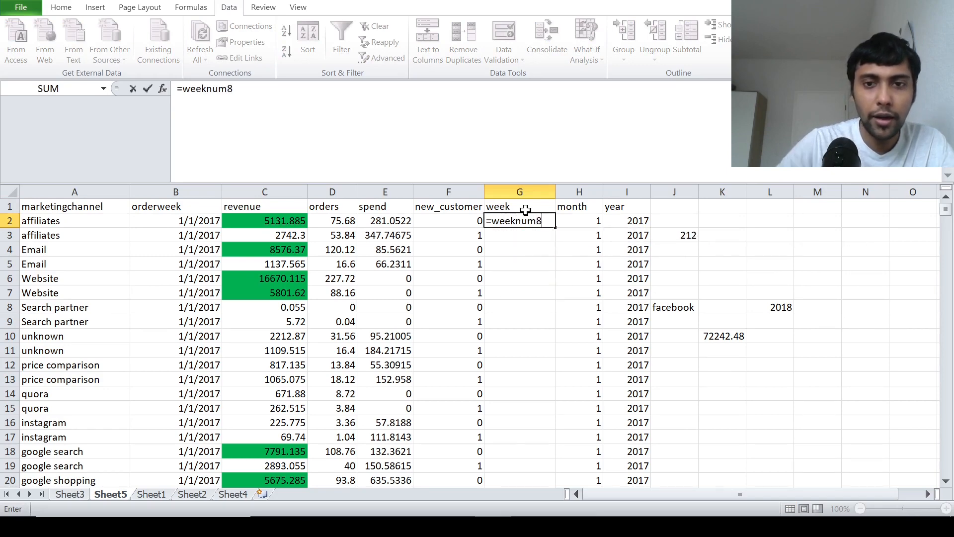
key(BackSpace)
text(()
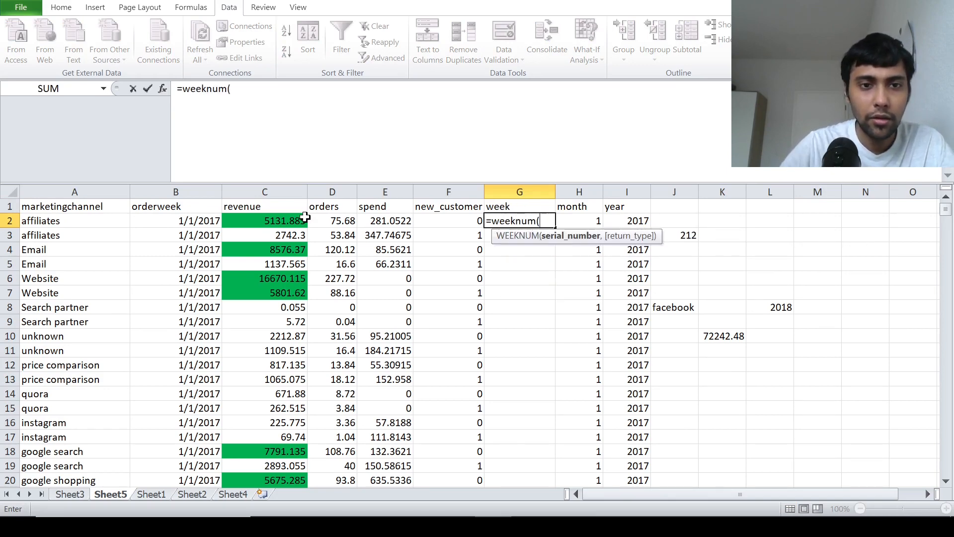
click(207, 222)
text())
key(Return)
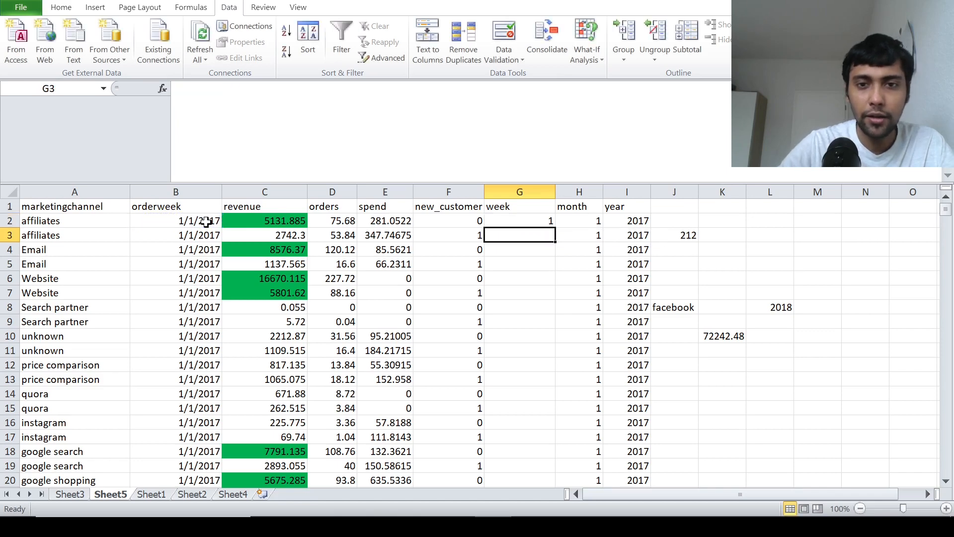
click(504, 221)
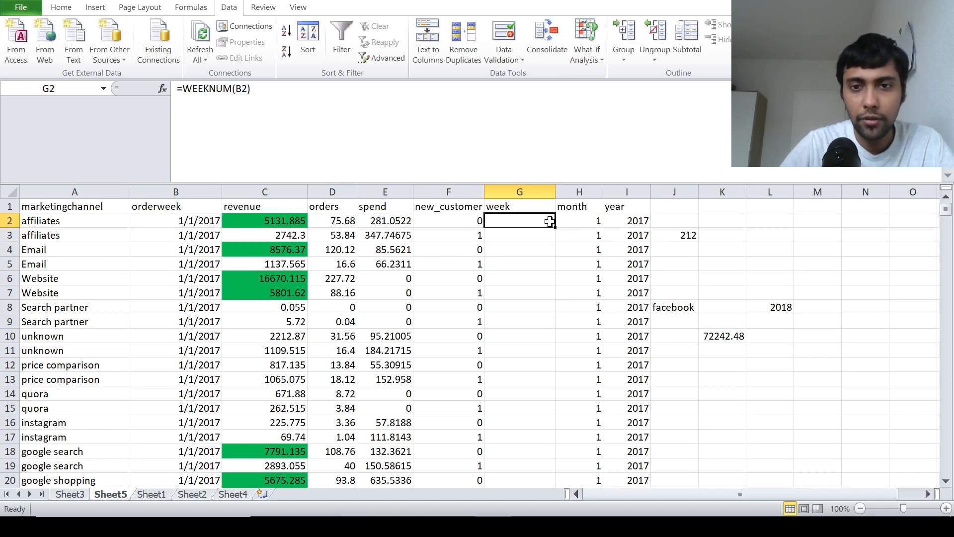
double_click(554, 228)
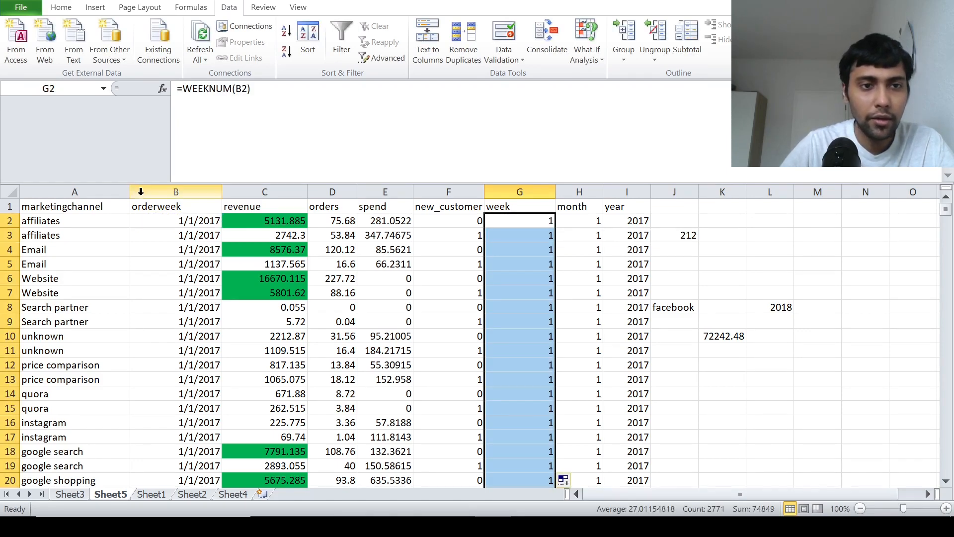
Step: Create a pivot table on a new worksheet from Sheet5 columns A to I
click(106, 192)
key(ctrl+a)
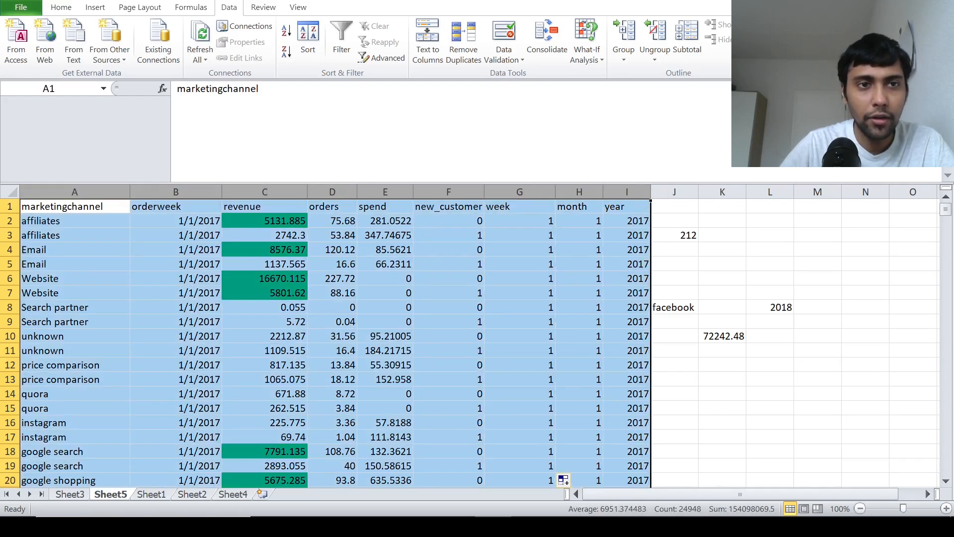
click(105, 10)
click(21, 56)
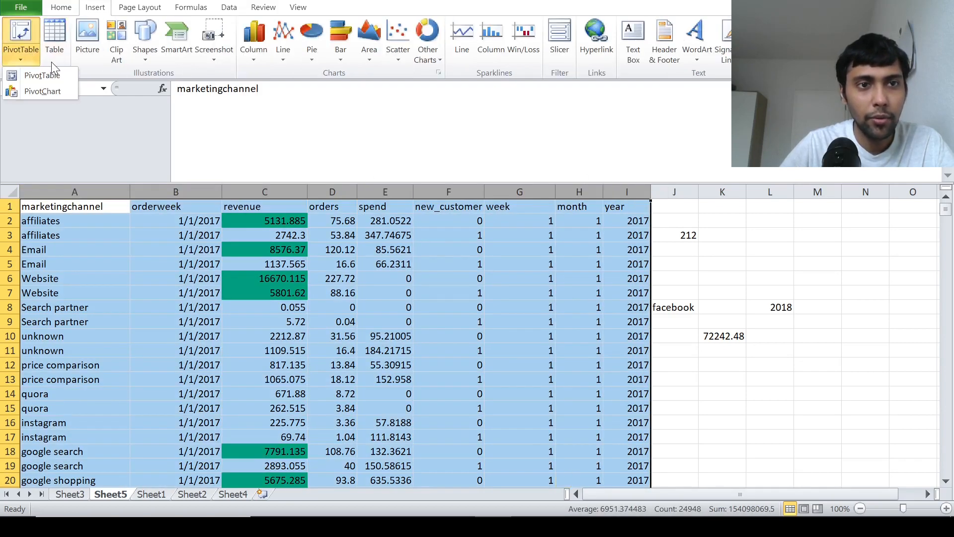
click(41, 75)
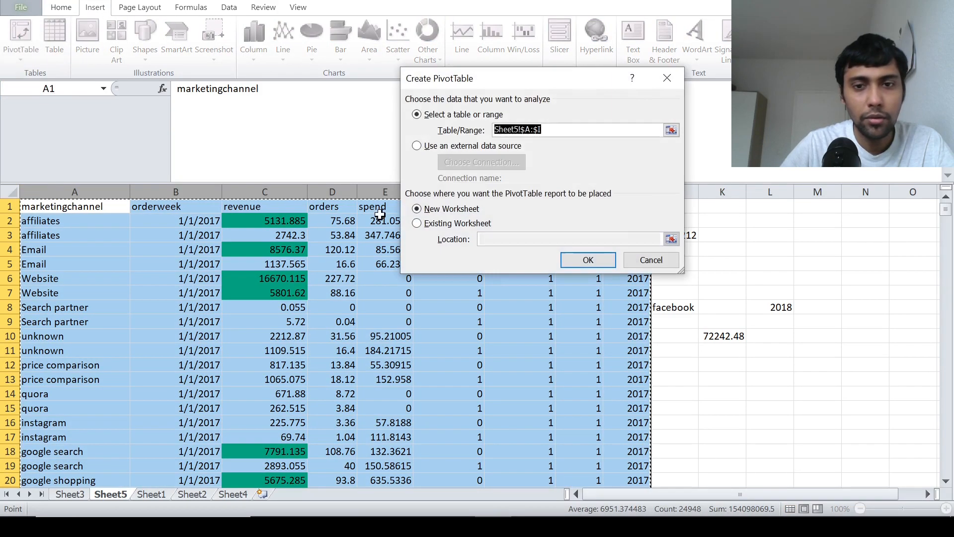
click(588, 258)
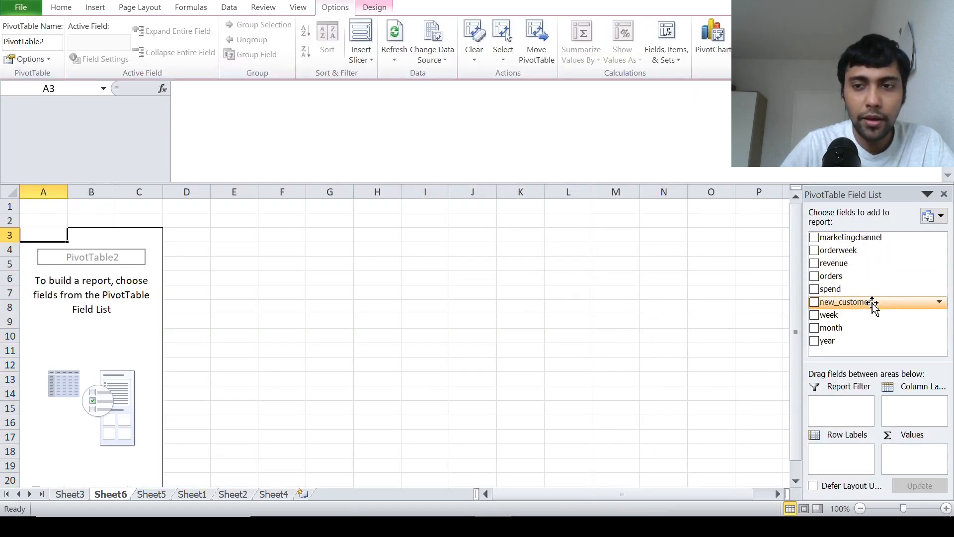
Step: Lay out the pivot table with week as rows, revenue as values and year as report filter, filtered to 2017
drag(854, 264, 910, 450)
drag(841, 315, 847, 460)
drag(829, 341, 837, 405)
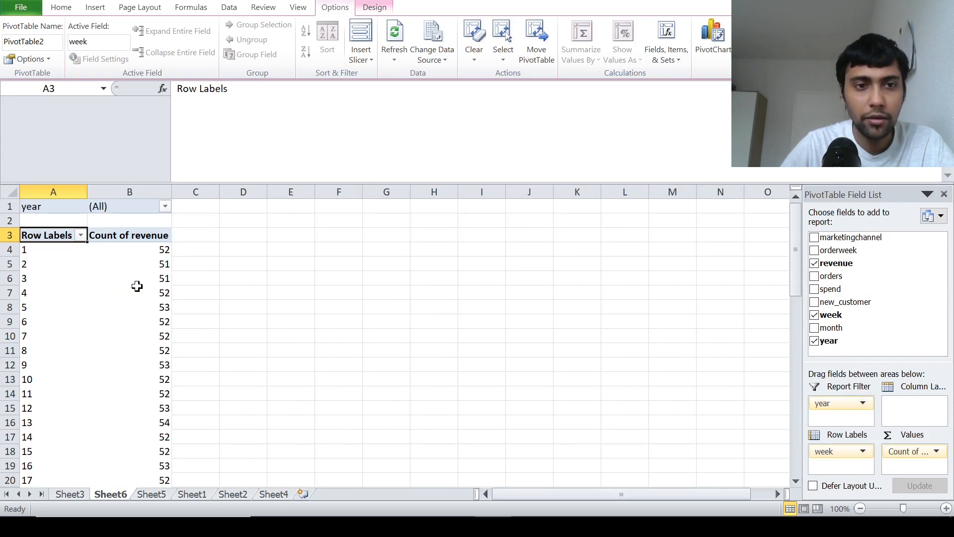
click(165, 206)
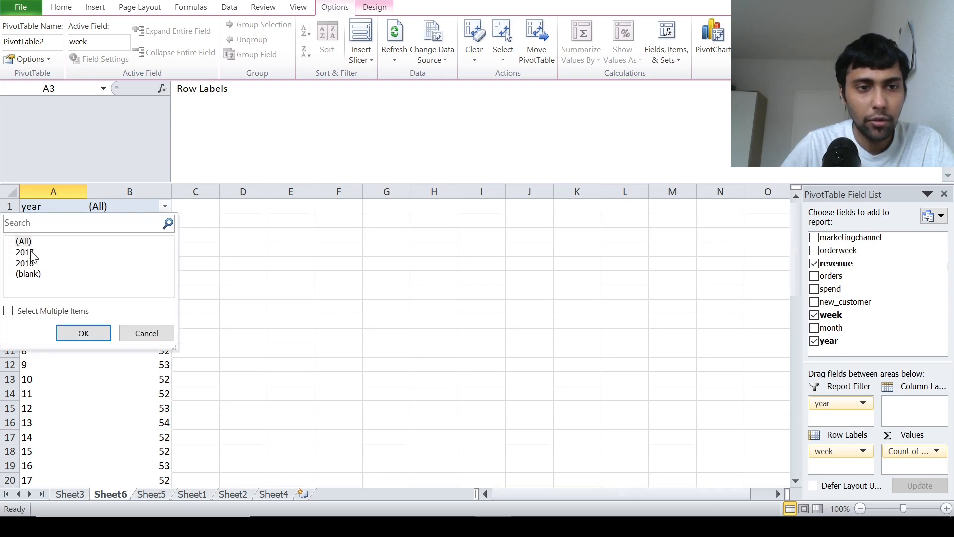
click(94, 342)
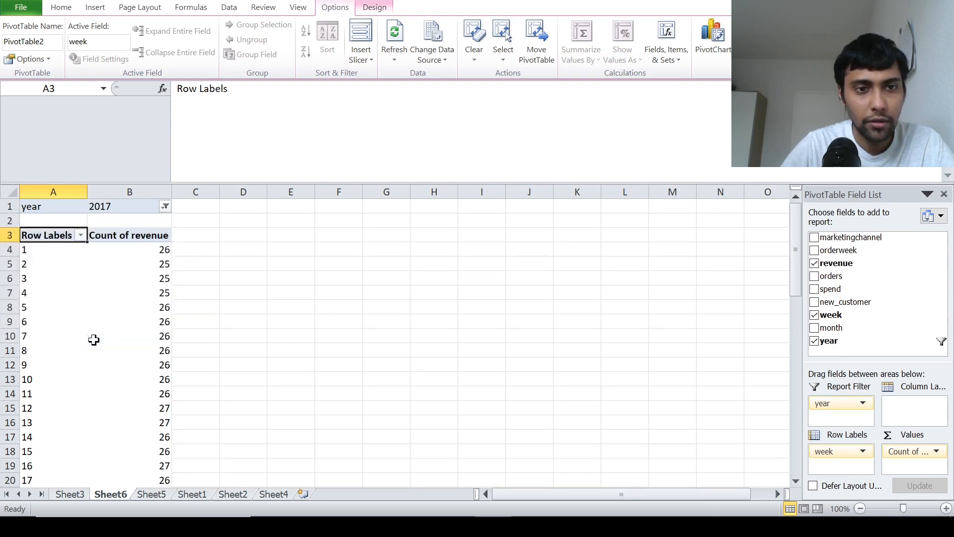
Step: Summarize the pivot table's revenue values by Sum
click(131, 266)
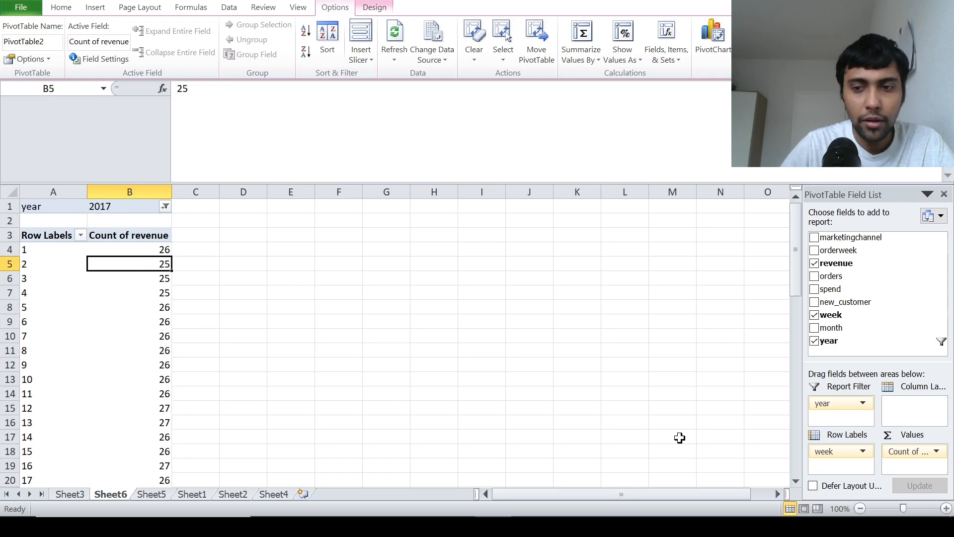
click(905, 452)
click(874, 433)
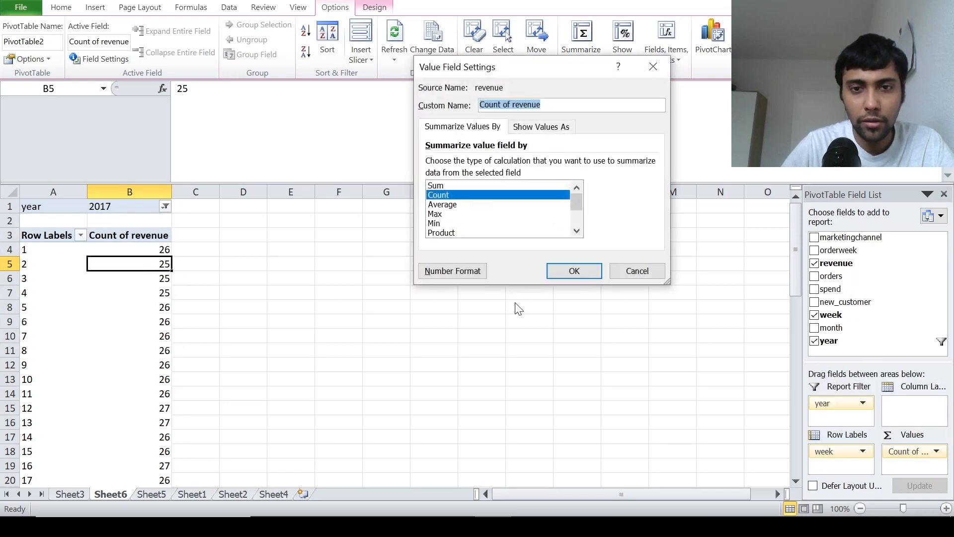
click(471, 187)
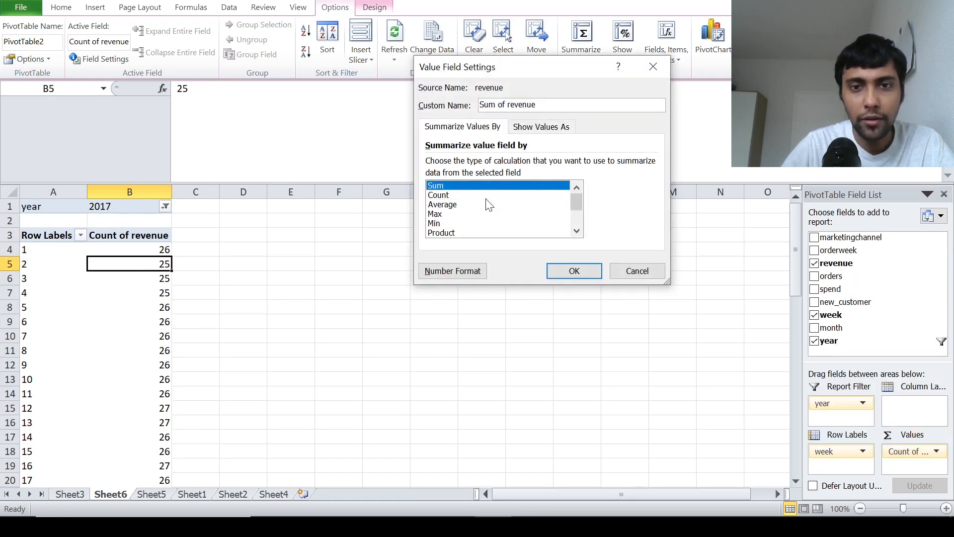
click(564, 270)
Step: Insert a line chart from the revenue rows of weeks 1 to 53, leaving out the grand total
click(51, 250)
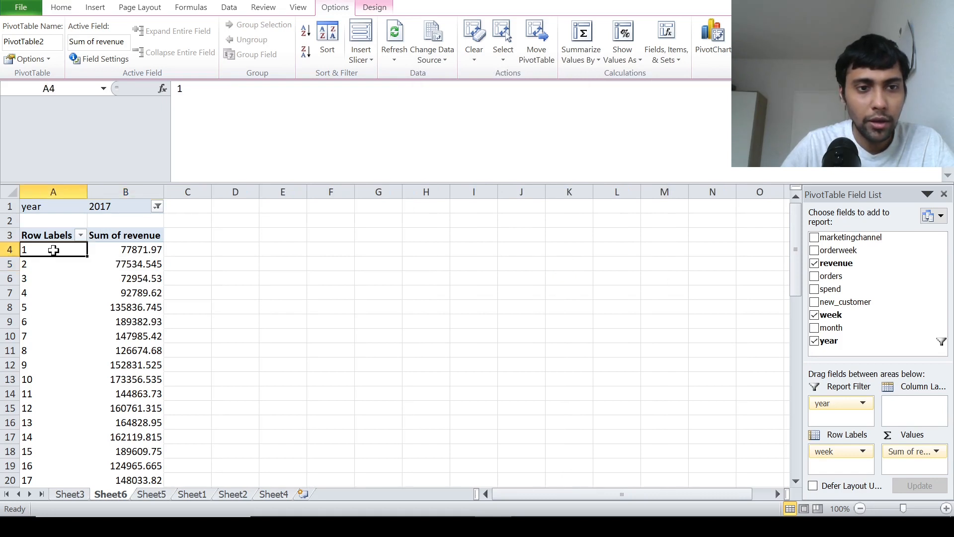
key(shift+Right)
key(shift+Down)
key(shift+Down)
key(shift+Down)
key(shift+Down)
key(shift+Down)
key(shift+Down)
key(shift+Down)
key(shift+Down)
key(shift+Down)
key(shift+Down)
key(shift+Down)
key(shift+Down)
key(shift+Down)
key(shift+Down)
key(shift+Down)
key(shift+Down)
key(shift+Down)
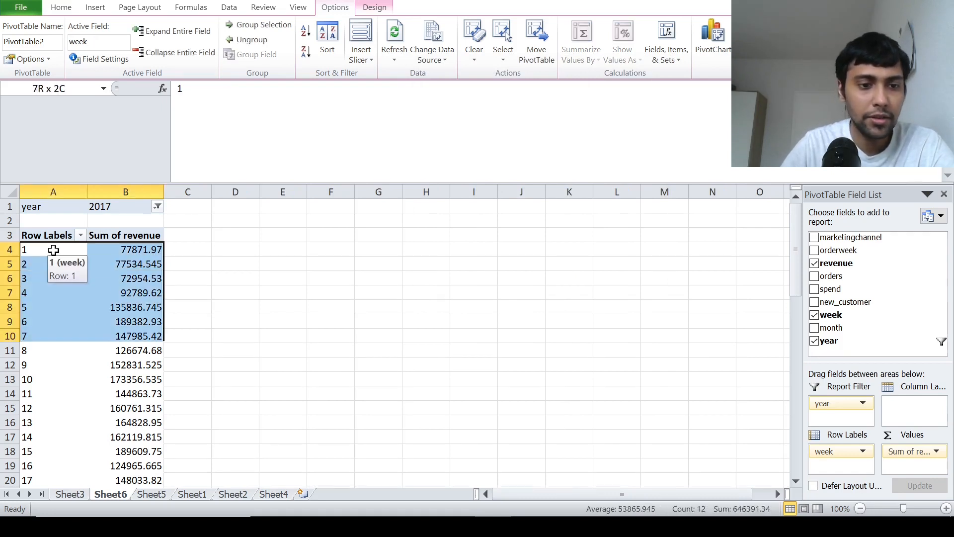
key(shift+Down)
key(shift+Down)
key(shift+Down)
key(shift+Down)
key(shift+Down)
key(shift+Down)
key(shift+Down)
key(shift+Down)
key(shift+Down)
key(shift+Down)
key(shift+Down)
key(shift+Down)
key(shift+Down)
key(shift+Down)
key(shift+Down)
key(shift+Down)
key(shift+Down)
key(shift+Down)
key(shift+Down)
key(shift+Down)
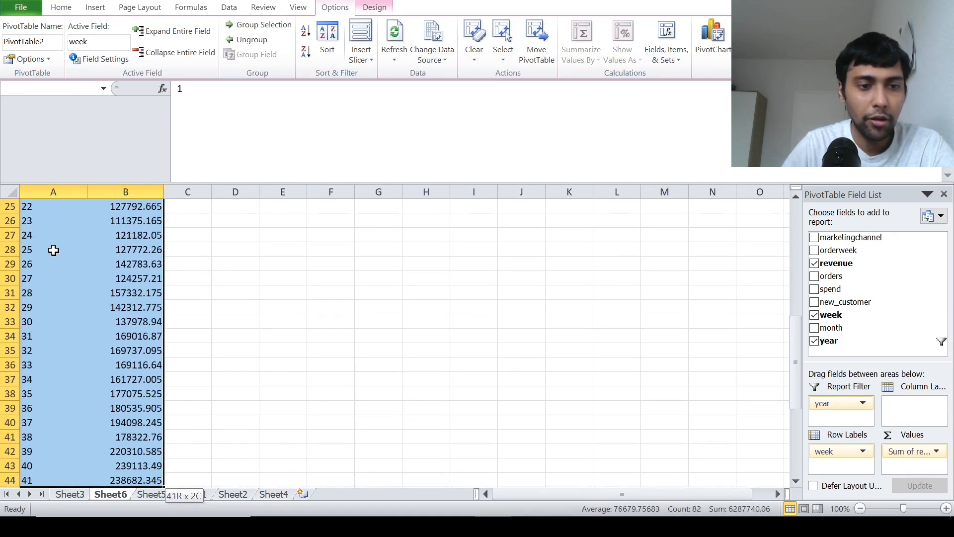
key(shift+Down)
key(shift+Down)
key(shift+Down)
key(shift+Down)
key(shift+Down)
key(shift+Down)
key(shift+Down)
key(shift+Down)
key(shift+Down)
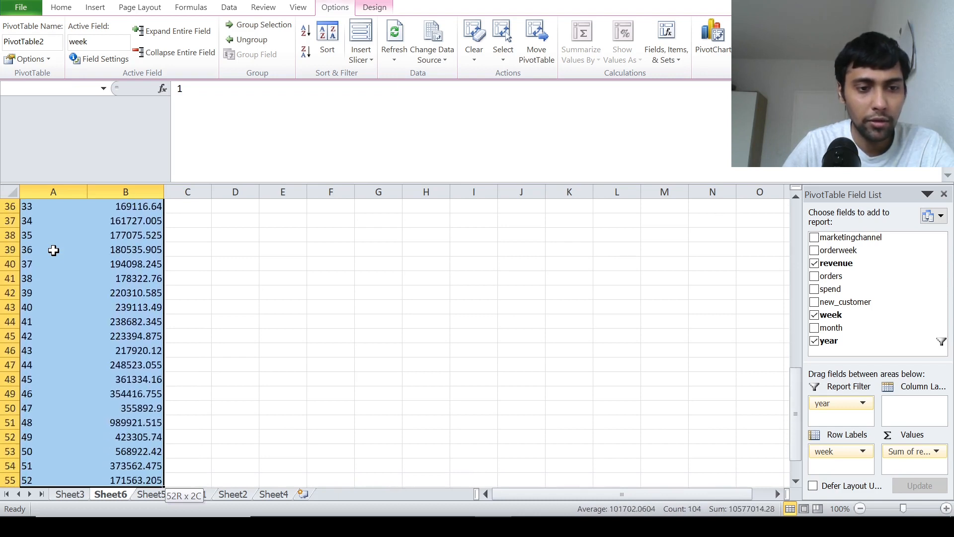
key(shift+Down)
key(shift+Down)
key(shift+Up)
key(shift+Up)
key(shift+Up)
key(shift+Down)
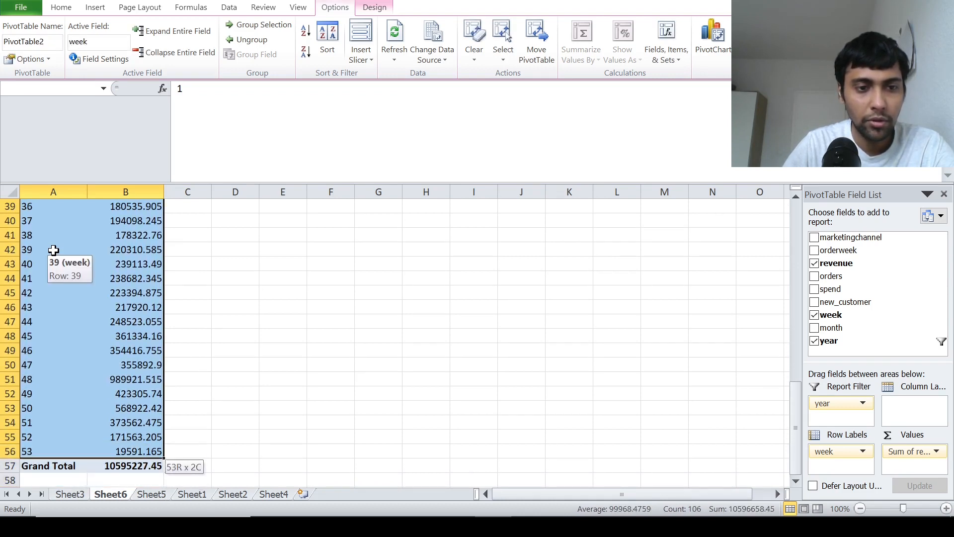
click(100, 9)
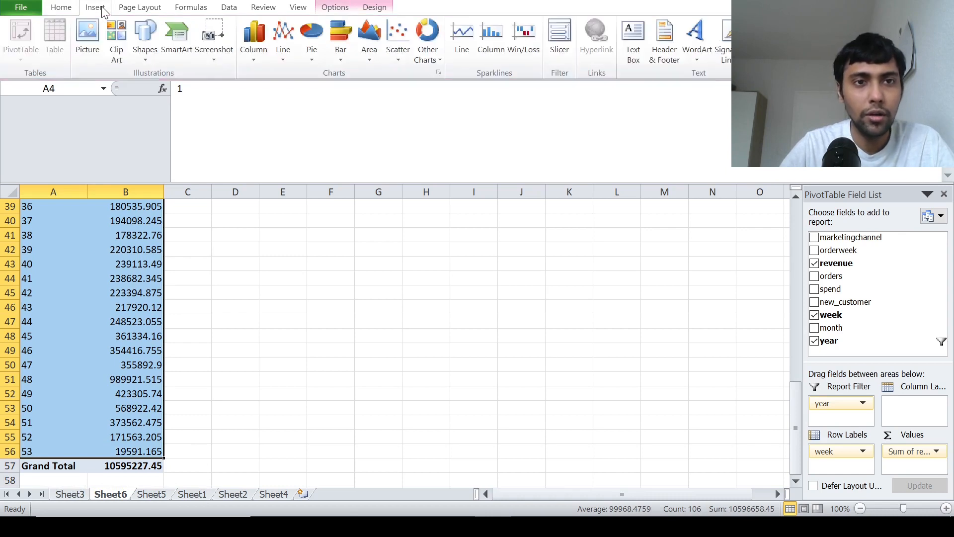
click(285, 51)
click(297, 94)
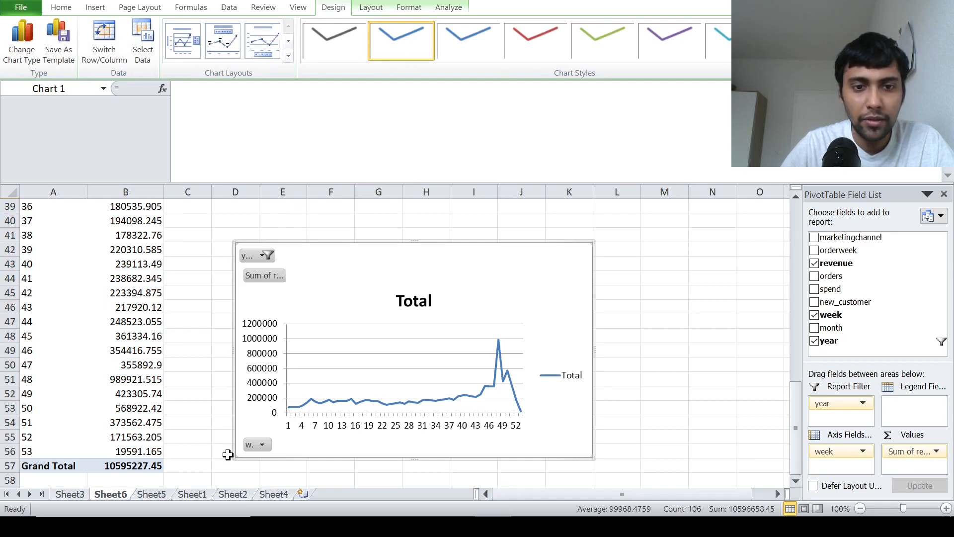
Step: Change the revenue line chart's title to "Revenue over time"
mouse_move(801, 390)
mouse_down()
mouse_move(790, 168)
mouse_move(782, 309)
mouse_move(808, 388)
mouse_up()
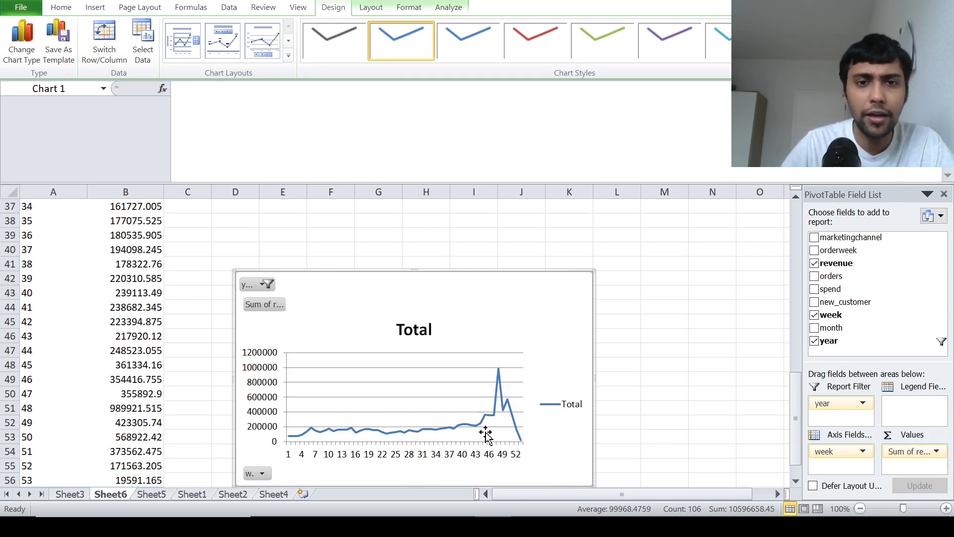
click(413, 329)
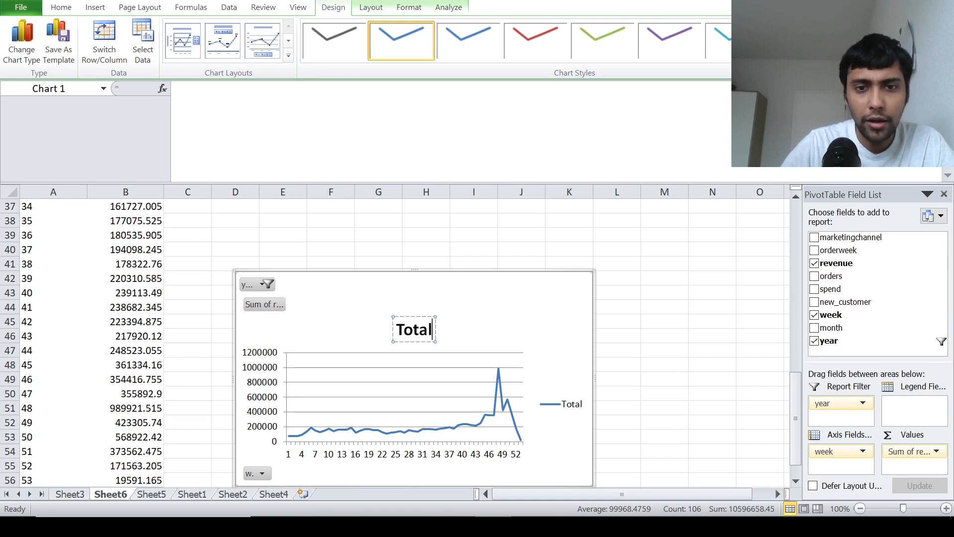
key(BackSpace)
key(BackSpace)
key(BackSpace)
key(BackSpace)
key(BackSpace)
text(Rev)
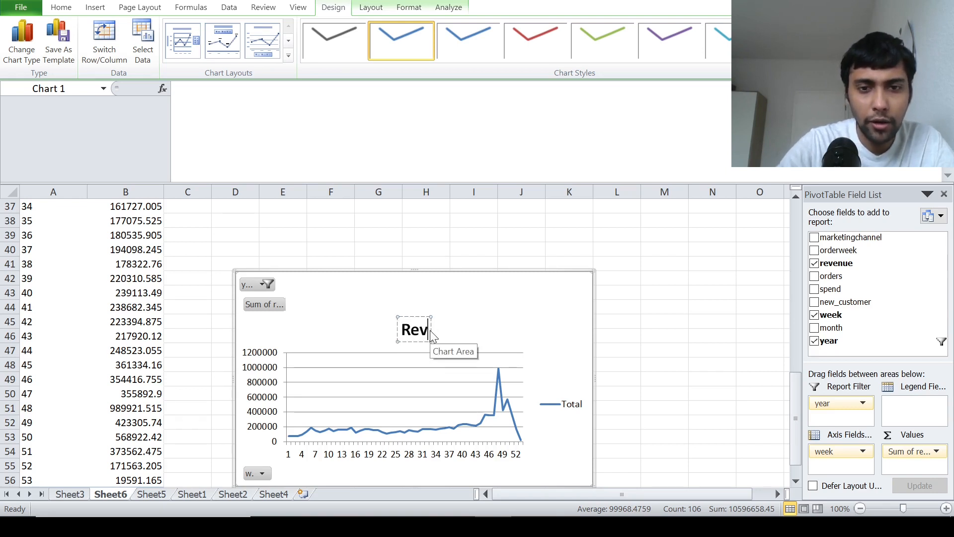
text(enz)
key(BackSpace)
text(z)
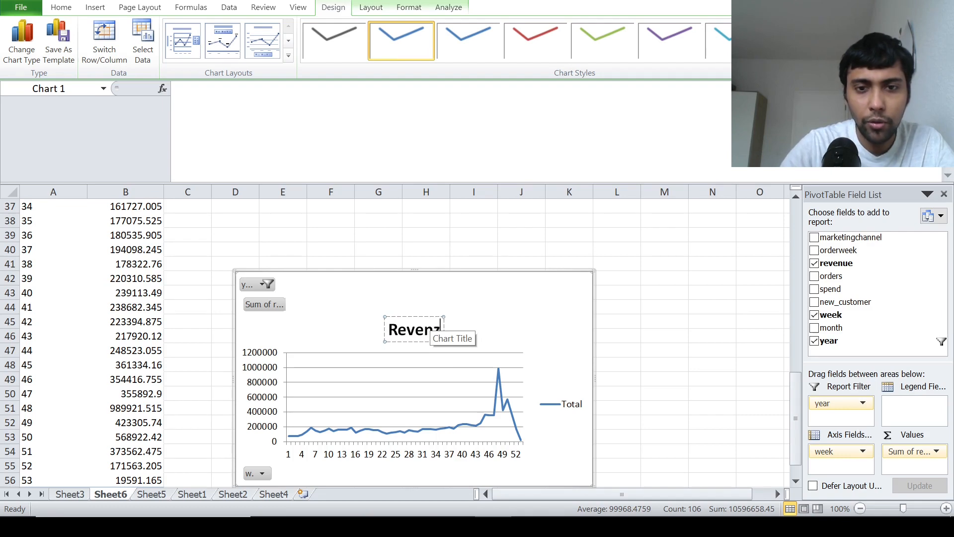
key(BackSpace)
text(ue over ti)
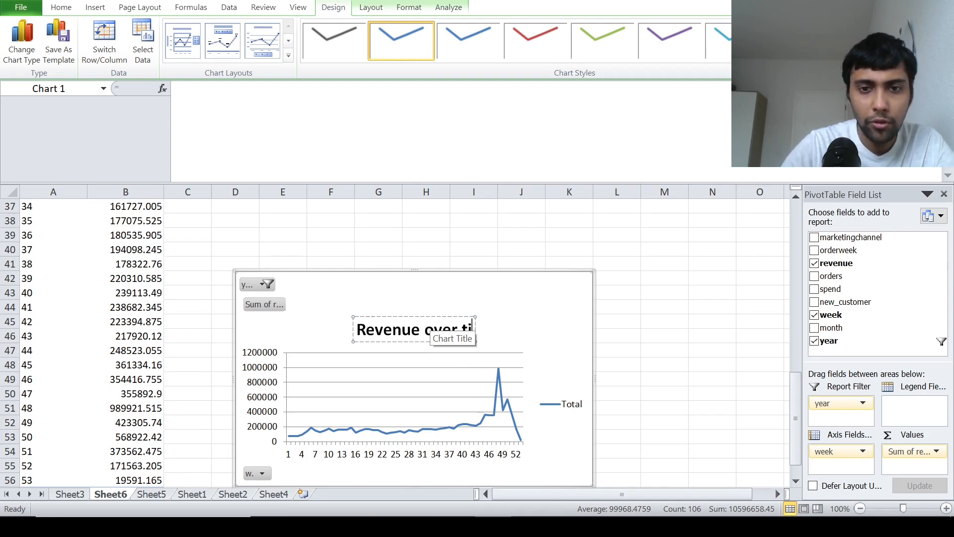
text(me)
click(630, 333)
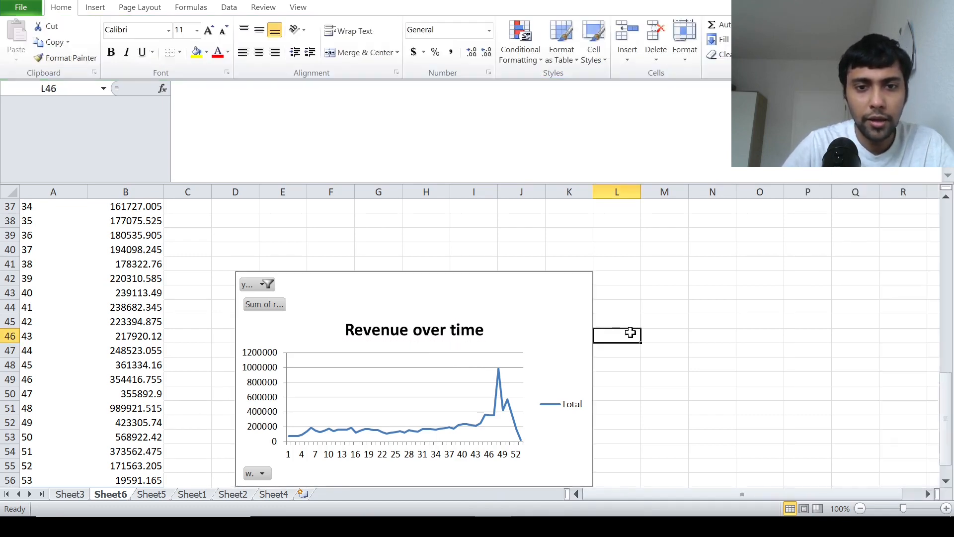
Step: Filter the weekly revenue pivot table to year 2018 and review the updated line chart
click(183, 253)
key(Left)
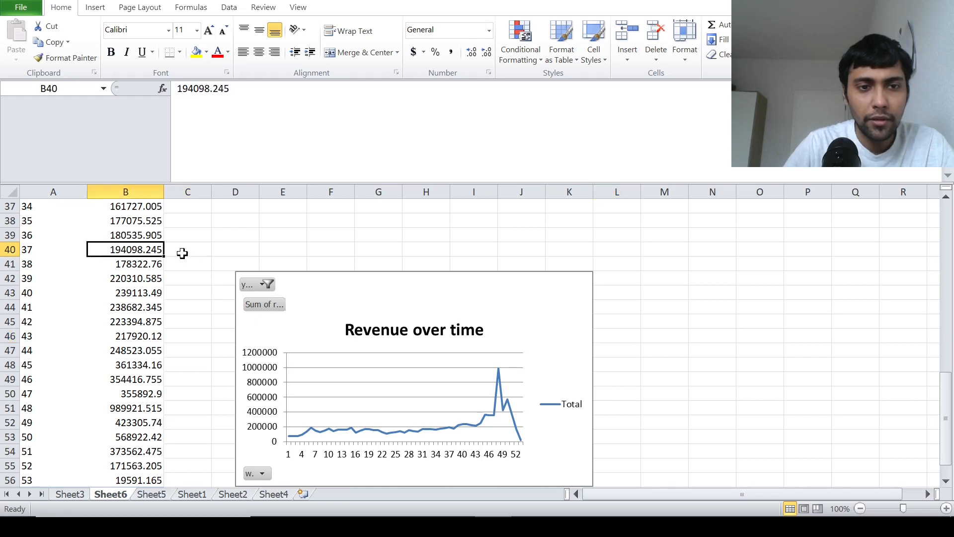
key(Left)
key(ctrl+Up)
key(ctrl+Up)
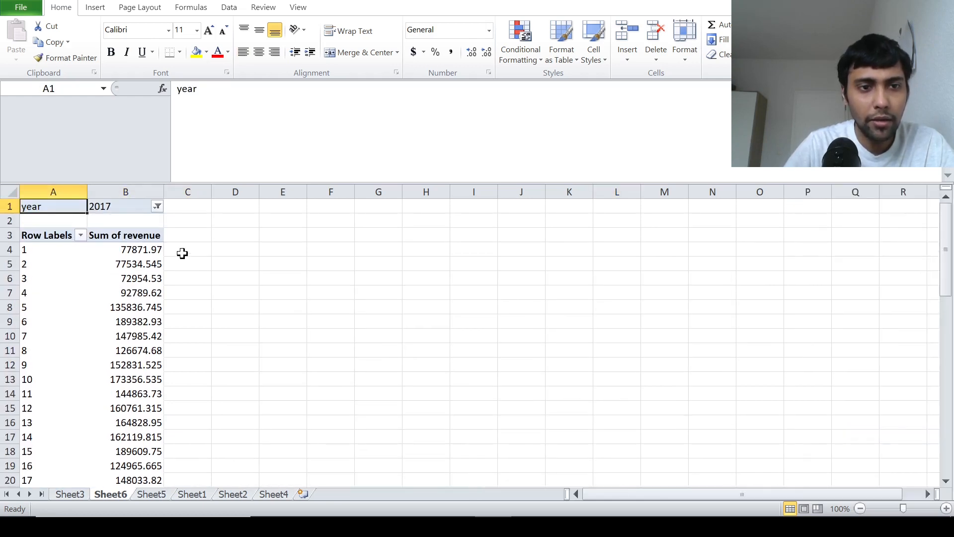
click(158, 207)
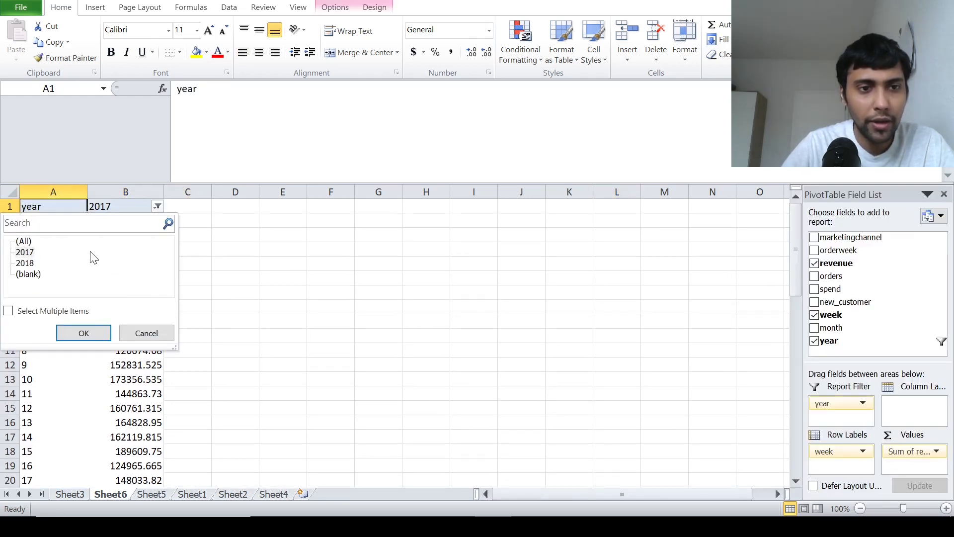
click(25, 263)
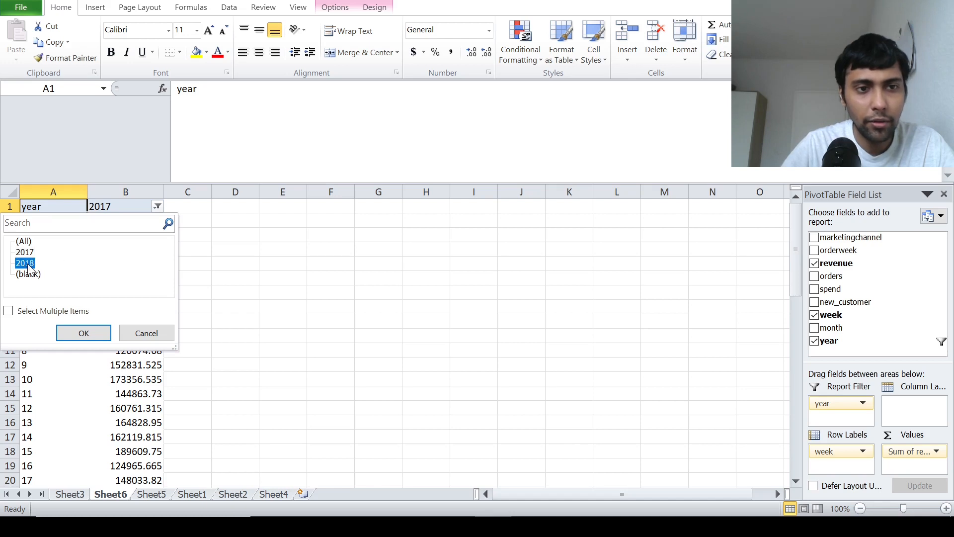
click(84, 333)
click(94, 342)
key(ctrl+Down)
key(Down)
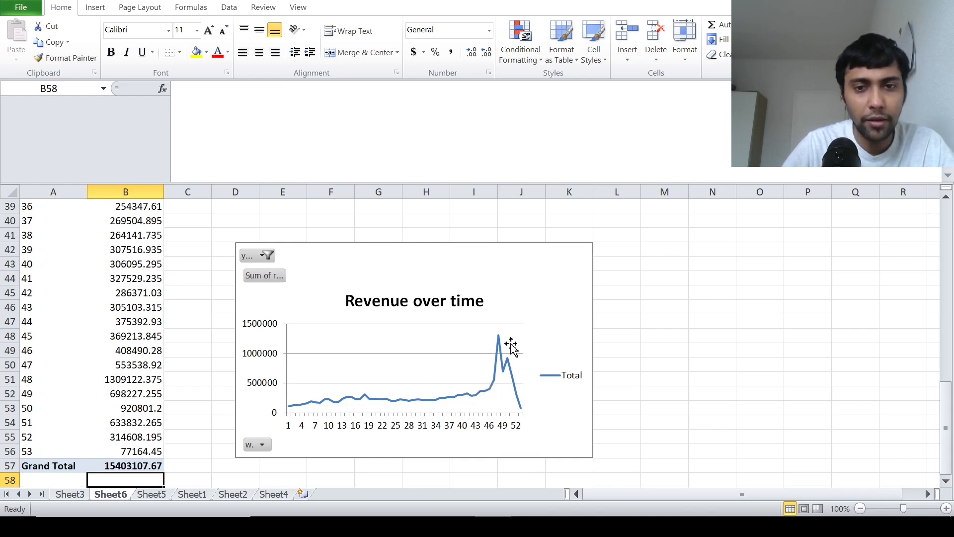
mouse_move(500, 338)
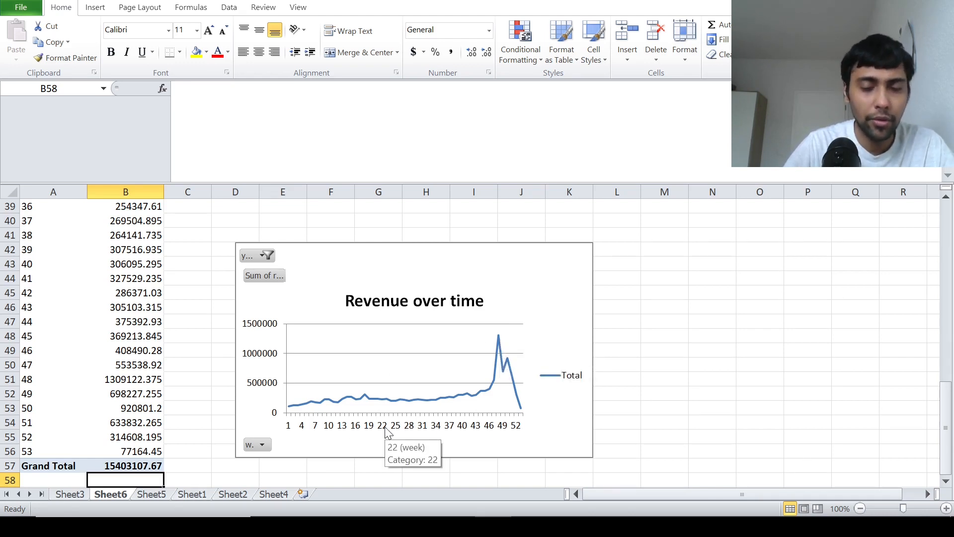
click(684, 291)
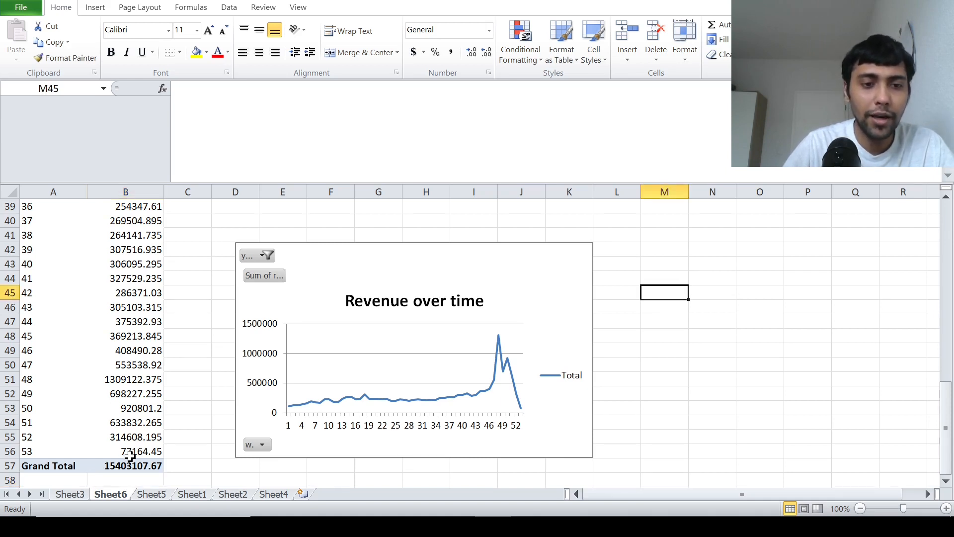
Step: Mark the "Development of revenue over weeks" task on Sheet1 as done in column C
click(158, 497)
click(188, 496)
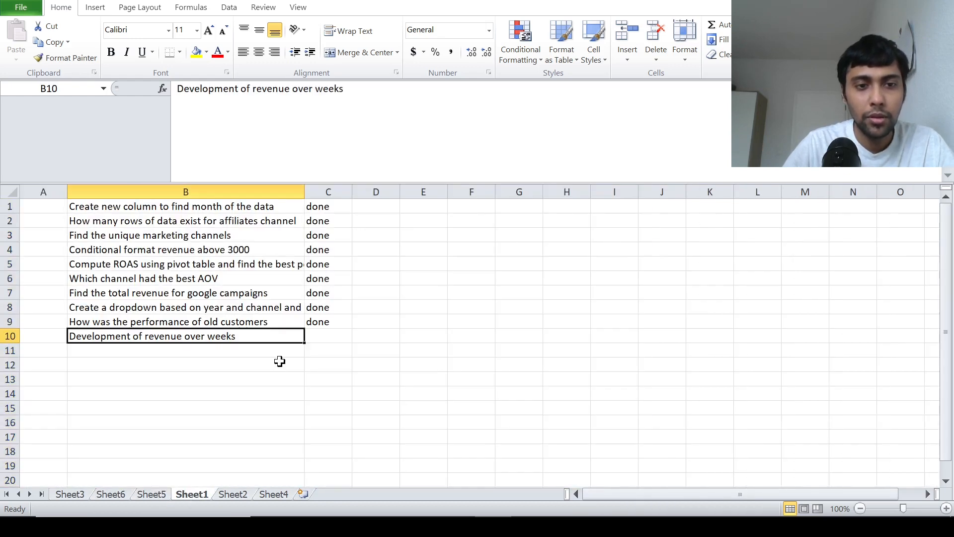
key(Tab)
text(done)
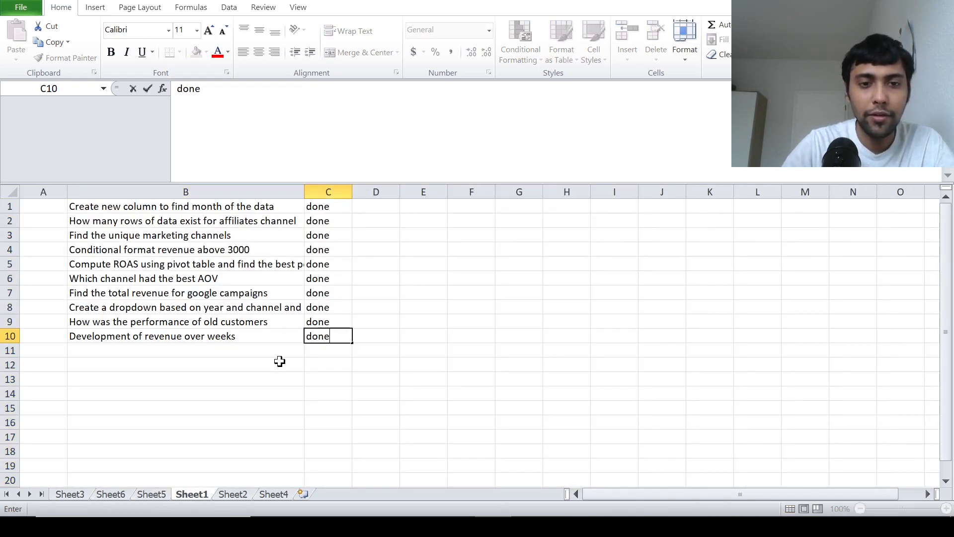
key(Return)
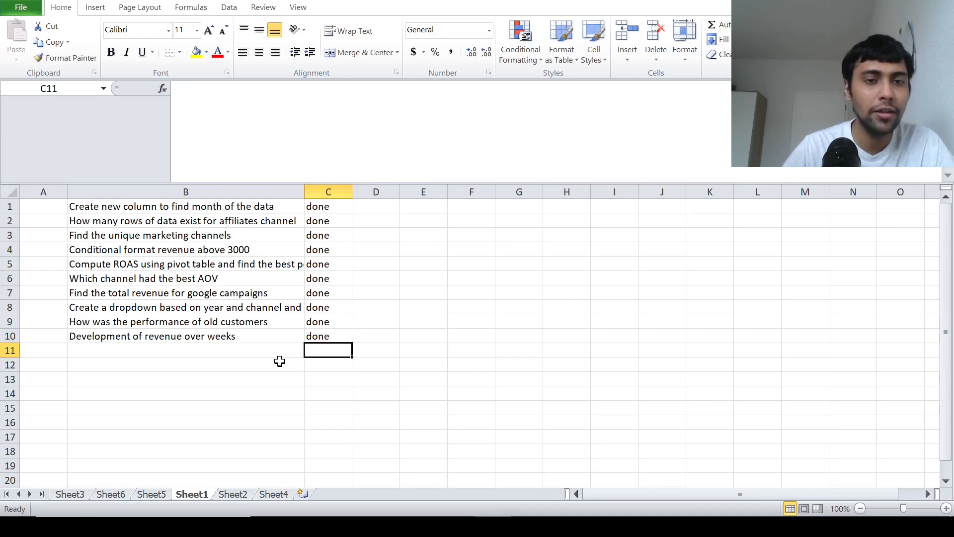